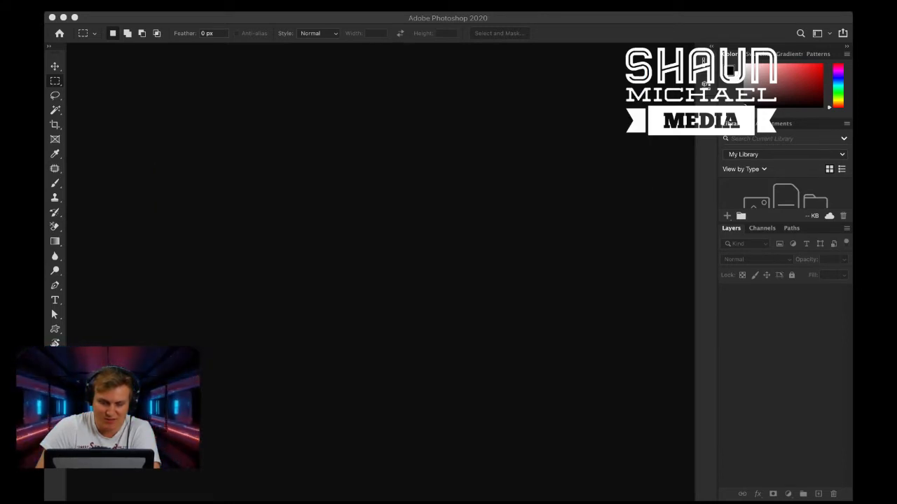
# - Open the video-call grid image and convert its locked background into an editable layer named Layer 0
pyautogui.press('super+Tab')
pyautogui.press('super+n')
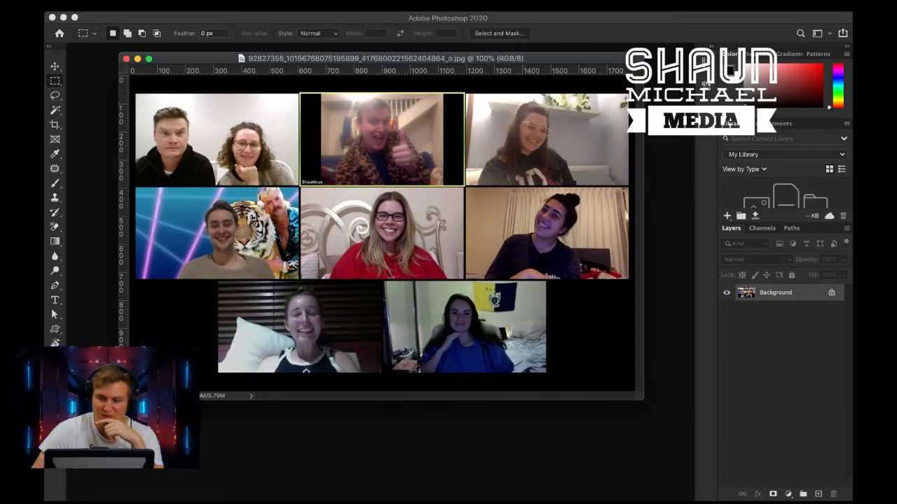
pyautogui.doubleClick(776, 293)
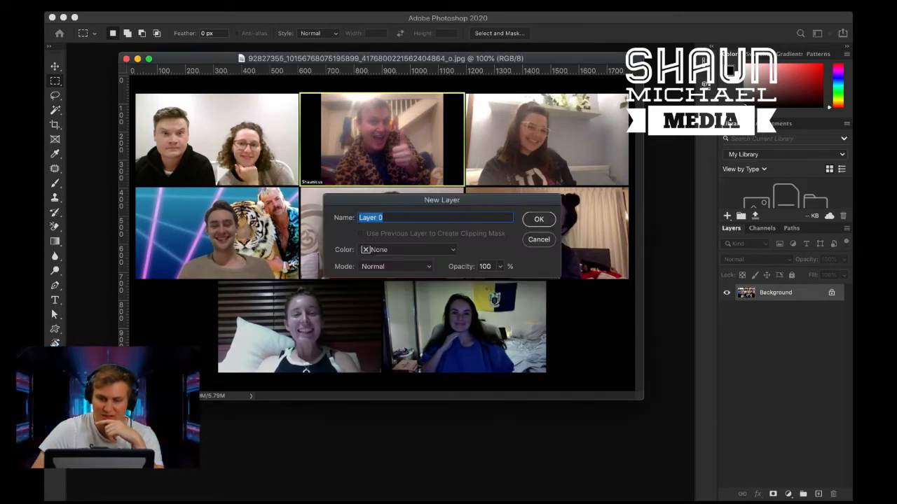
pyautogui.click(543, 221)
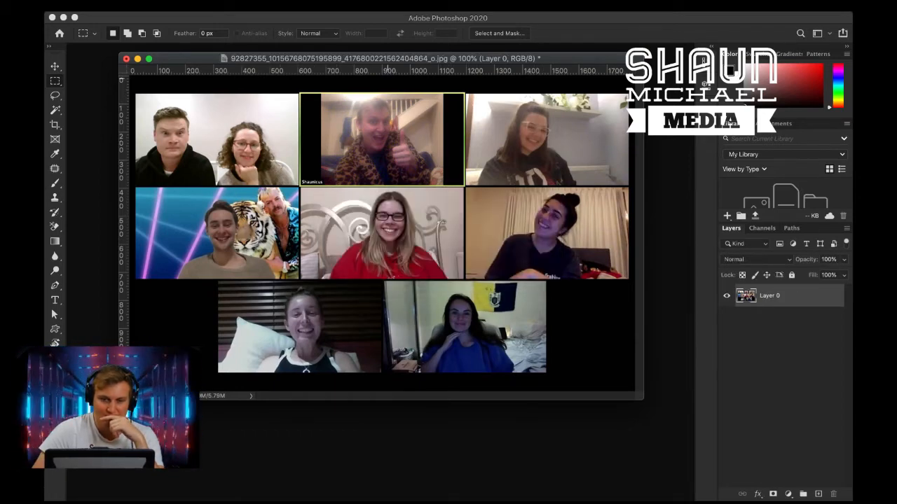
pyautogui.moveTo(378, 58); pyautogui.dragTo(383, 113)
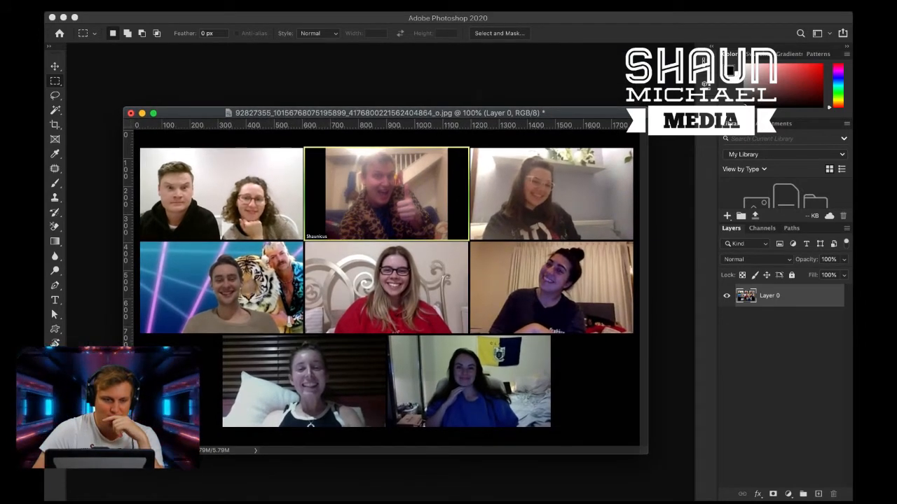
# - Select the top-left webcam tile of the grid with the Rectangular Marquee tool
pyautogui.press('v')
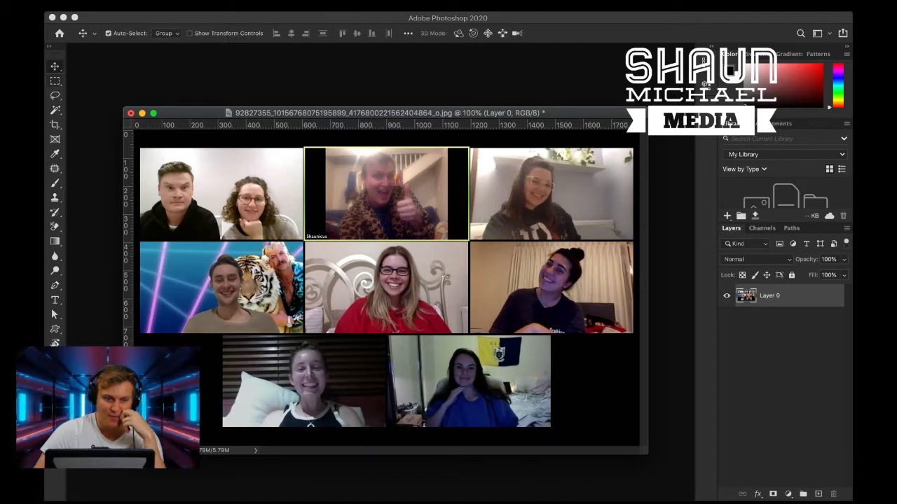
pyautogui.click(54, 80)
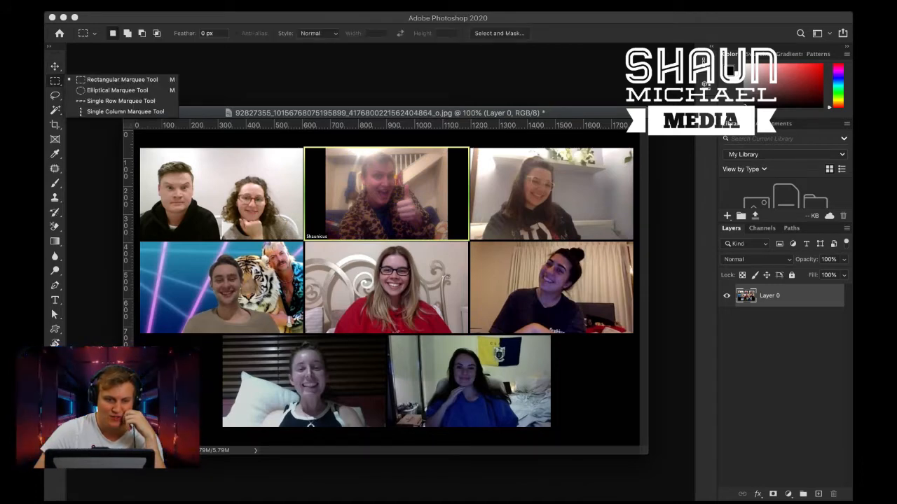
pyautogui.click(121, 80)
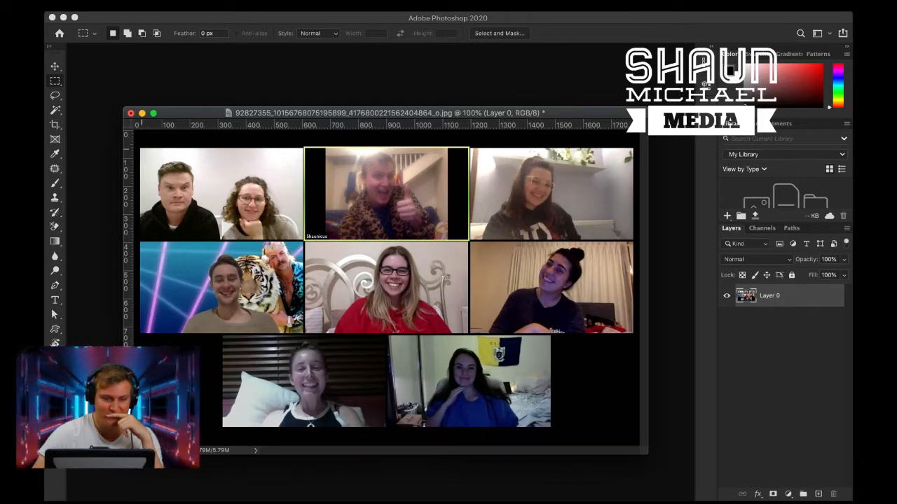
pyautogui.rightClick(55, 80)
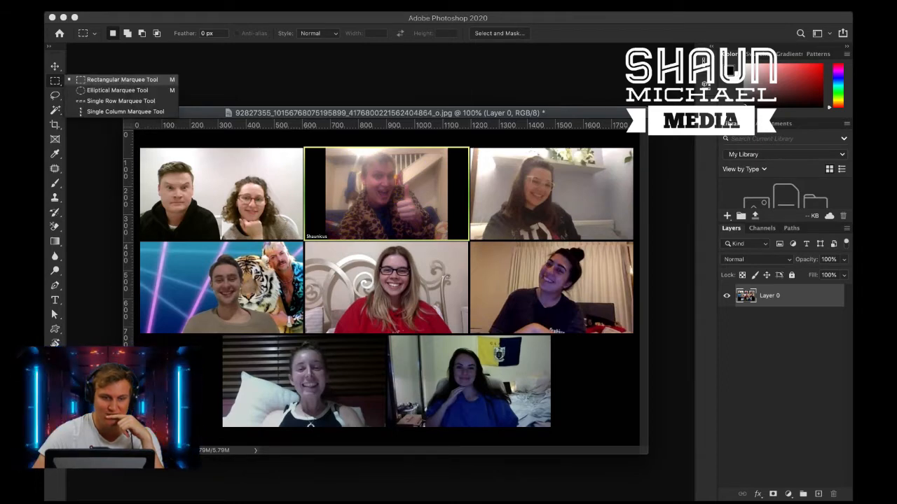
pyautogui.click(121, 80)
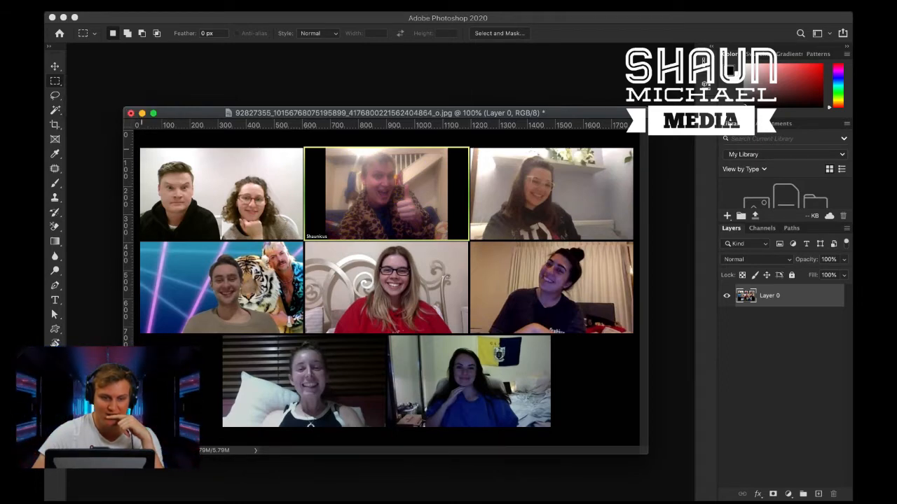
pyautogui.moveTo(141, 150); pyautogui.dragTo(302, 240)
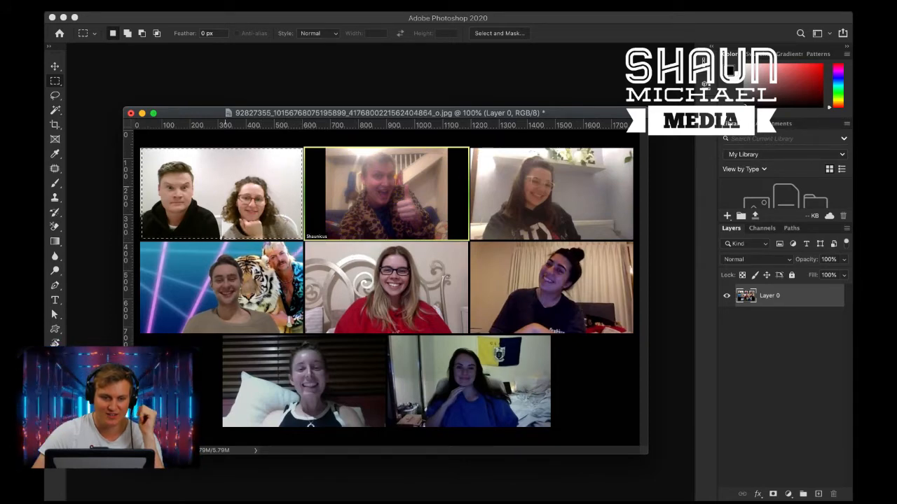
# - Try to move the selected top-left tile's pixels over the middle of the image within Layer 0
pyautogui.press('v')
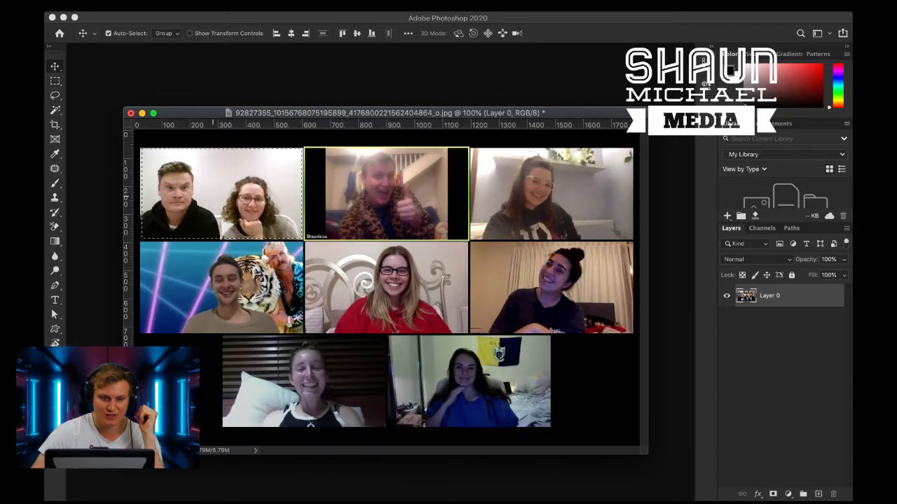
pyautogui.moveTo(303, 240); pyautogui.dragTo(598, 307)
pyautogui.moveTo(517, 266); pyautogui.dragTo(449, 262)
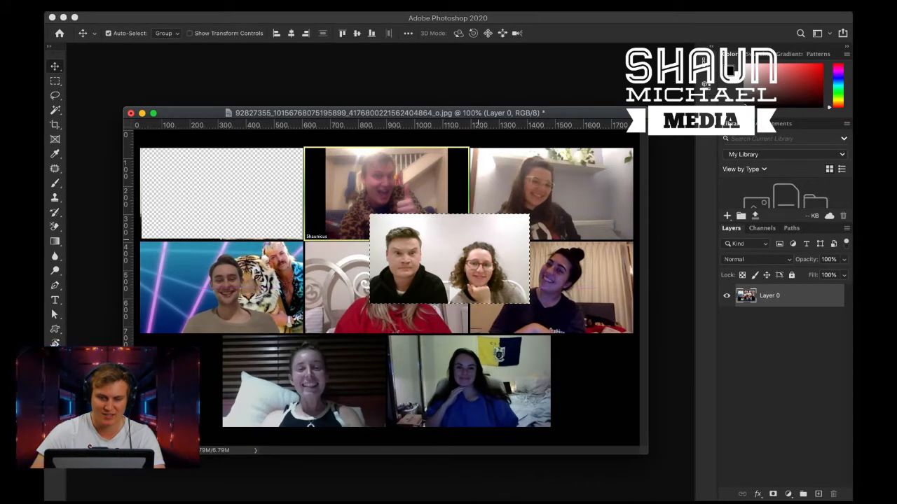
pyautogui.hotkey('ctrl', 'd')
pyautogui.moveTo(505, 245); pyautogui.dragTo(485, 245)
pyautogui.hotkey('shift', 'Left')
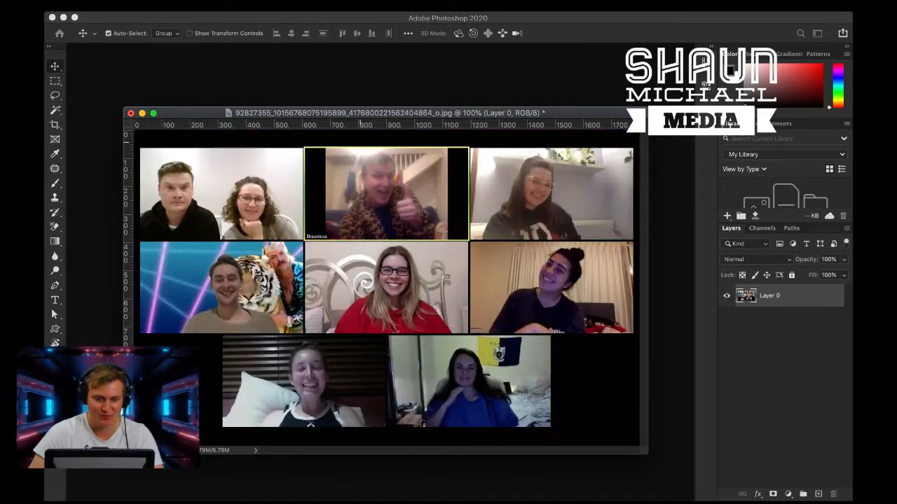
# - Select the top-left tile with a rectangular marquee and separate it onto its own layer using Layer Via Cut
pyautogui.press('m')
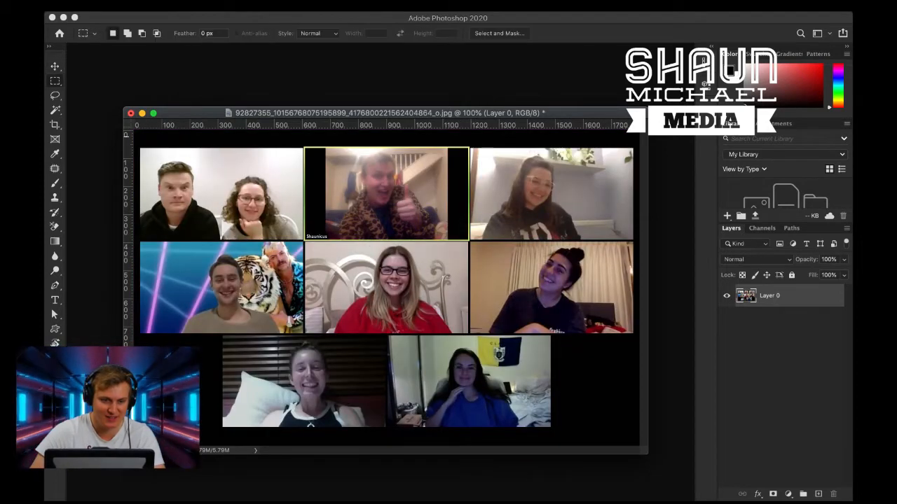
pyautogui.moveTo(140, 148); pyautogui.dragTo(303, 239)
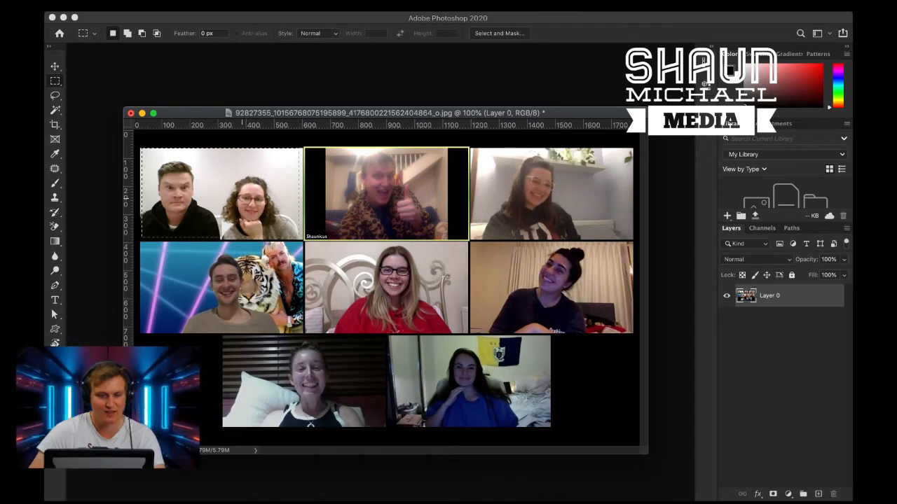
pyautogui.rightClick(241, 199)
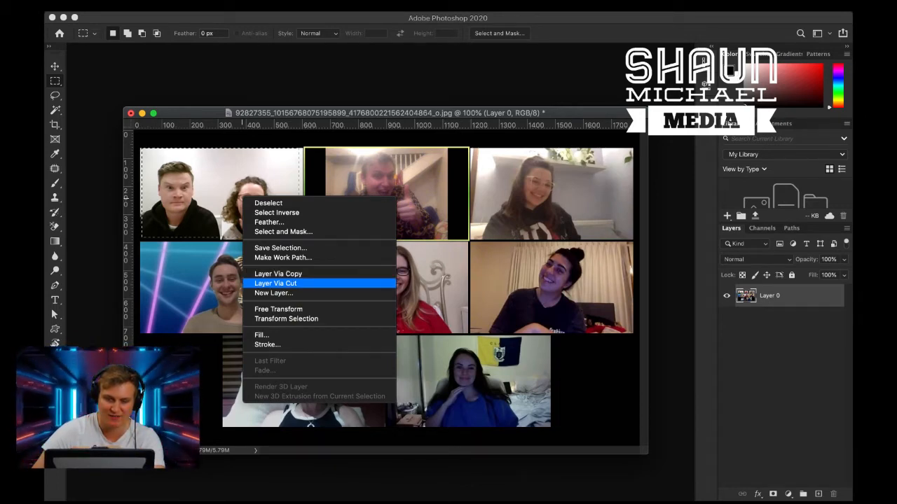
pyautogui.click(276, 283)
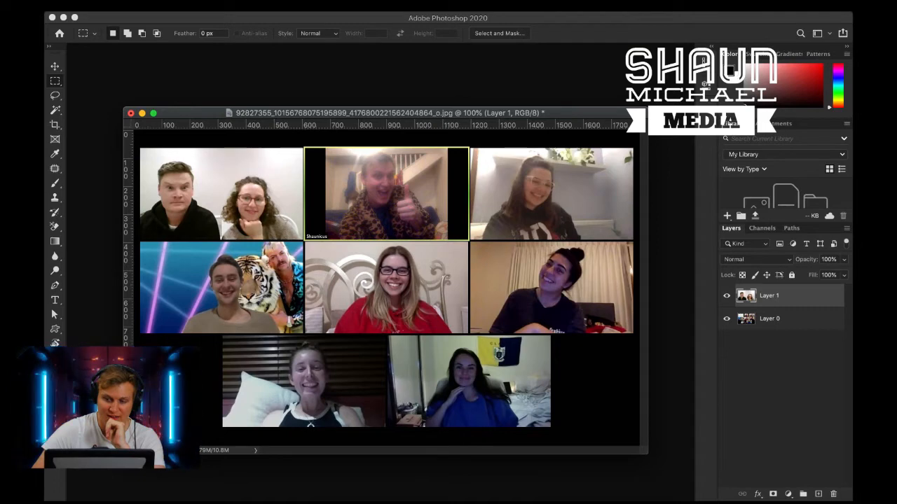
pyautogui.click(727, 318)
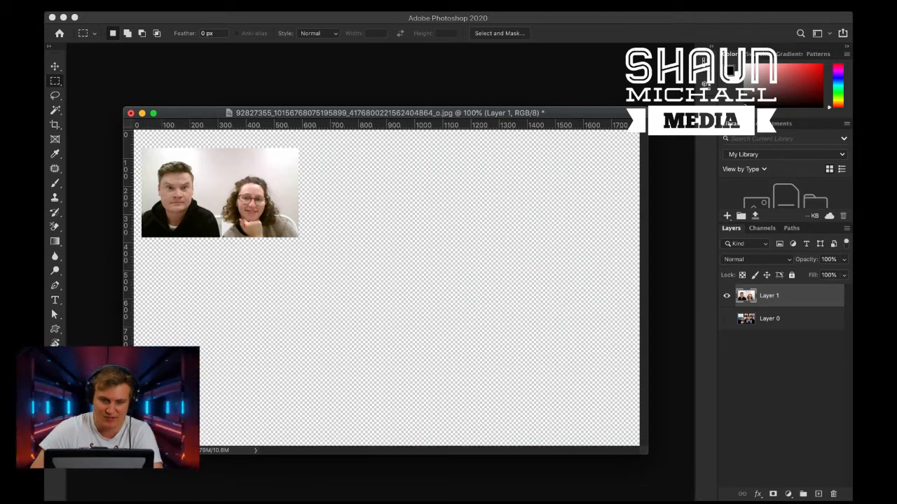
pyautogui.click(727, 318)
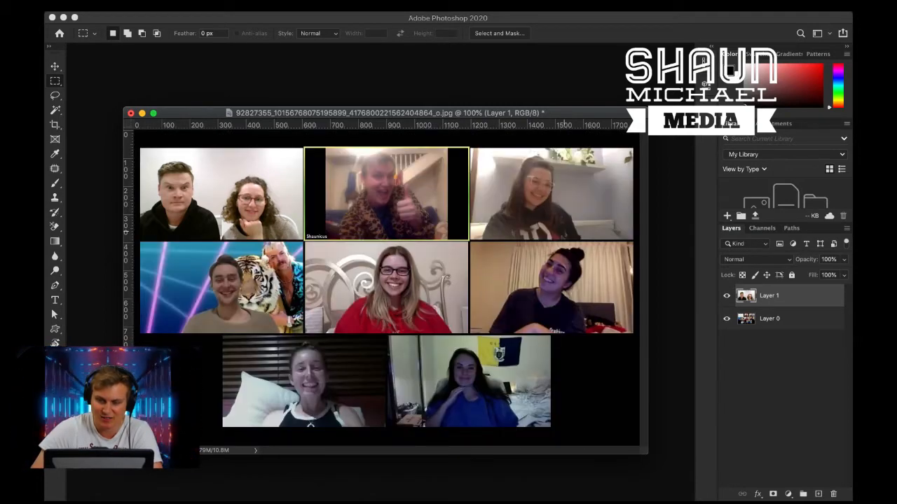
# - Outline the top-right webcam tile on Layer 0 with the Polygonal Lasso tool, corner by corner
pyautogui.click(769, 318)
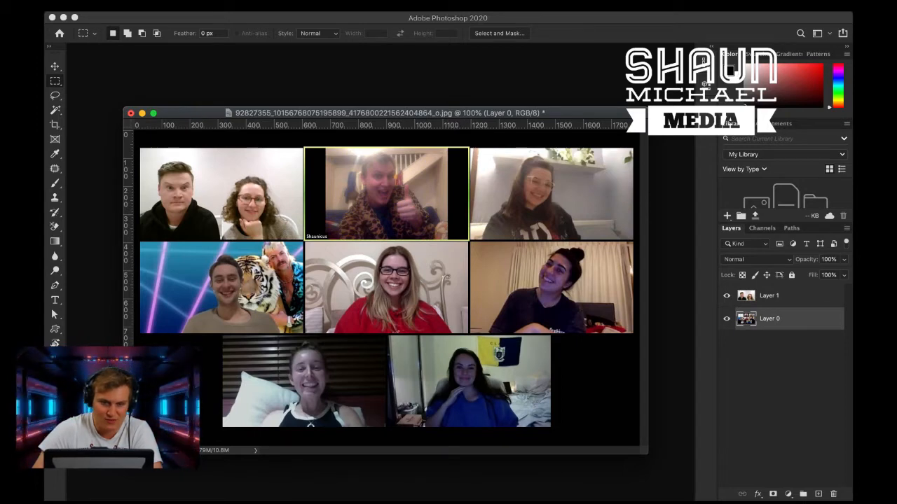
pyautogui.moveTo(467, 148); pyautogui.dragTo(306, 239)
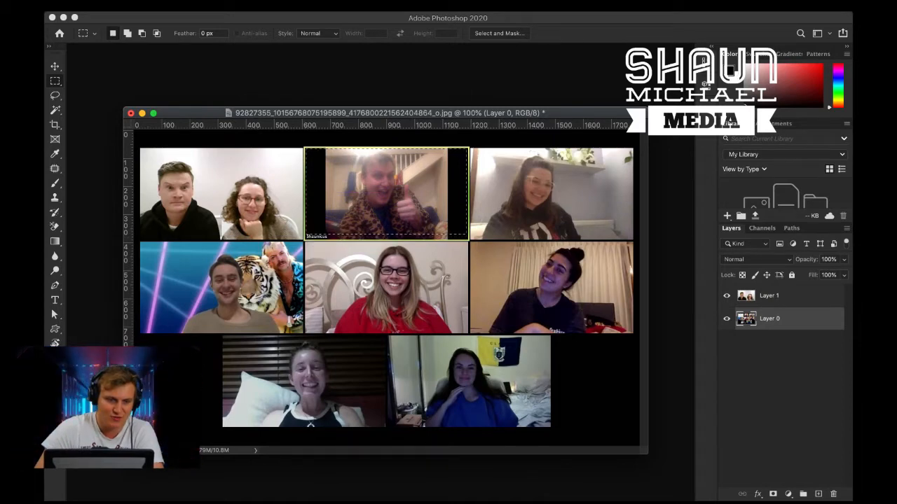
pyautogui.click(55, 96)
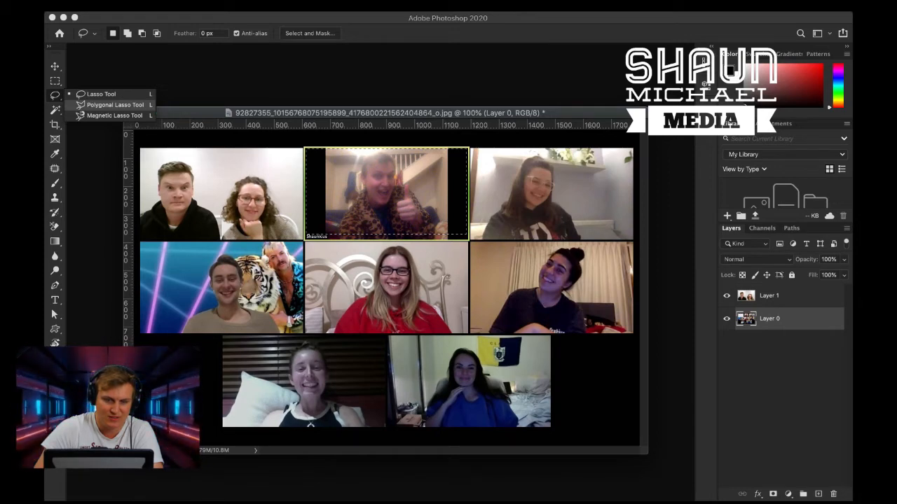
pyautogui.click(112, 104)
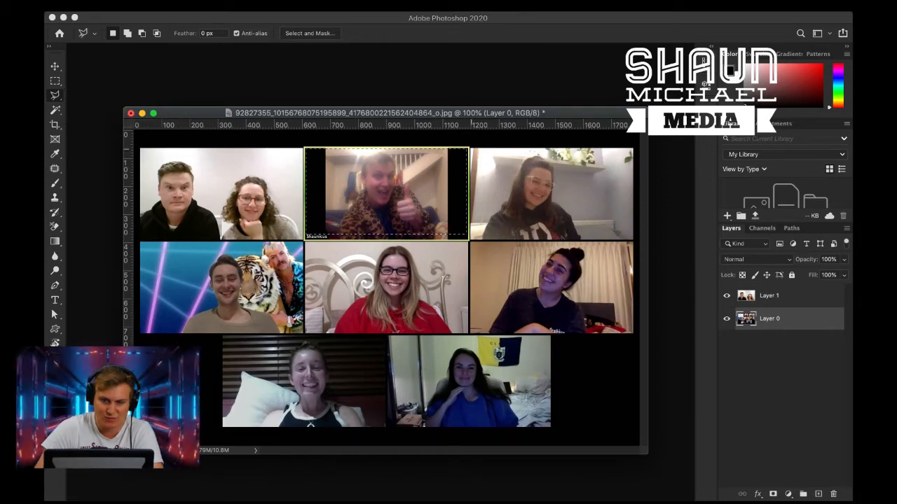
pyautogui.press('super+shift+j')
pyautogui.click(471, 149)
pyautogui.click(633, 149)
pyautogui.click(633, 240)
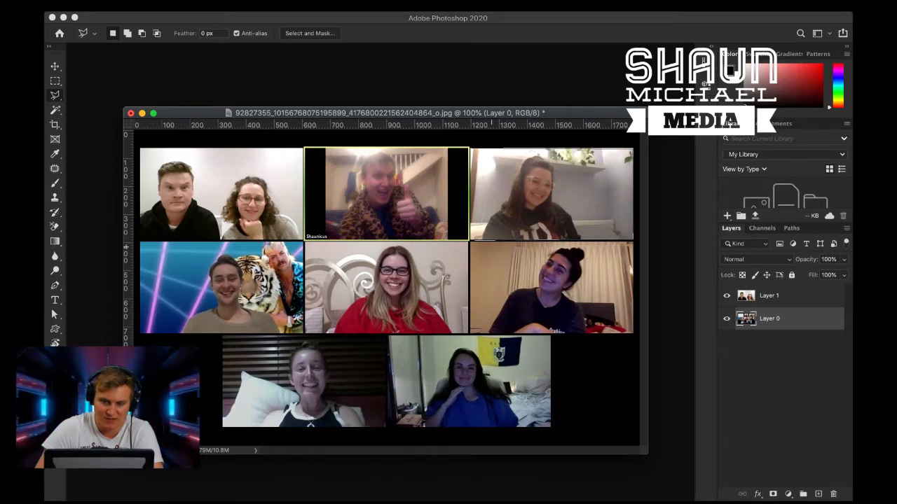
pyautogui.click(471, 239)
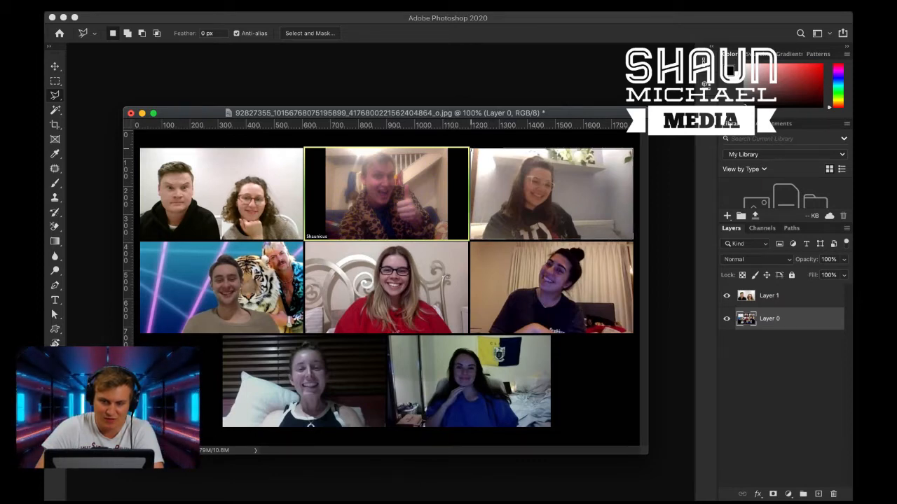
pyautogui.click(471, 149)
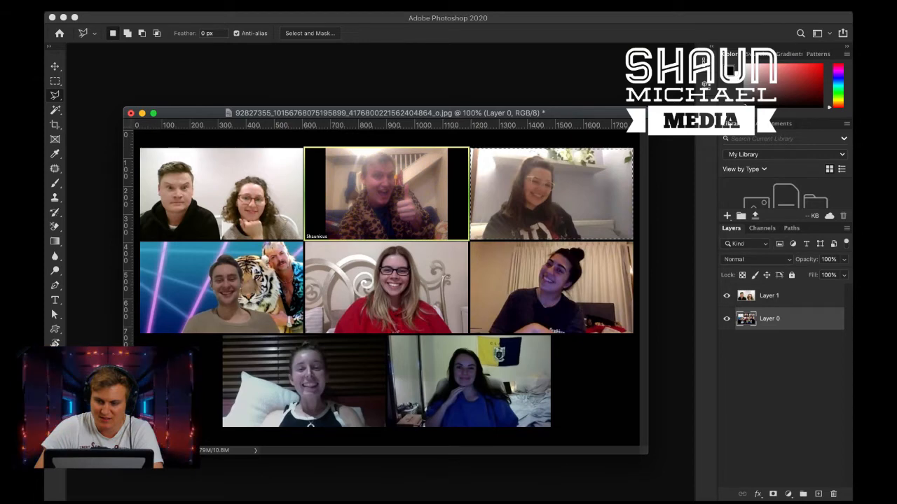
# - Try to delete the selected top-right tile's pixels from Layer 0
pyautogui.press('Delete')
pyautogui.rightClick(791, 318)
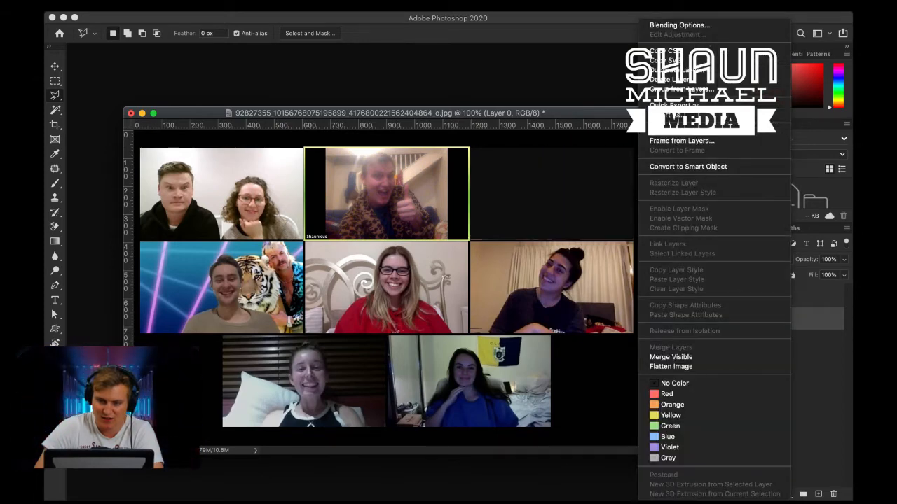
pyautogui.press('Escape')
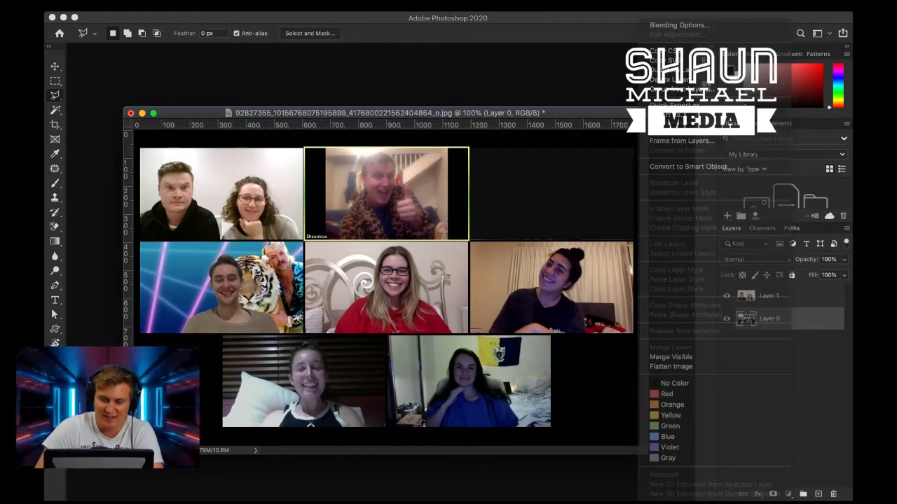
pyautogui.hotkey('ctrl', 'v')
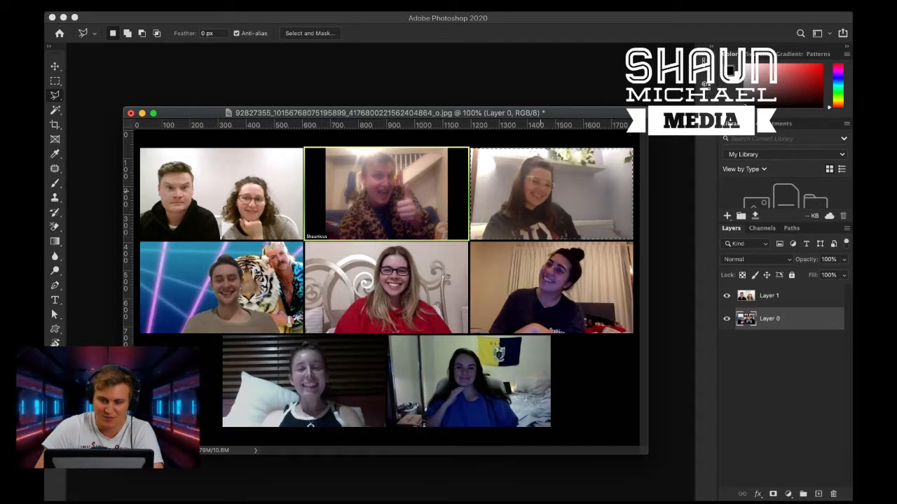
# - Cut the selected top-right tile onto its own layer, and hide both separated tile layers
pyautogui.rightClick(531, 187)
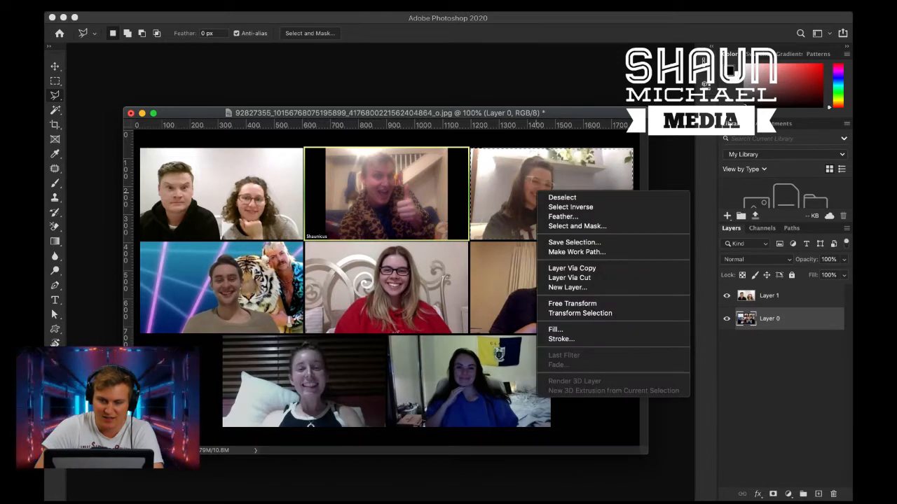
pyautogui.press('Escape')
pyautogui.hotkey('ctrl', 'j')
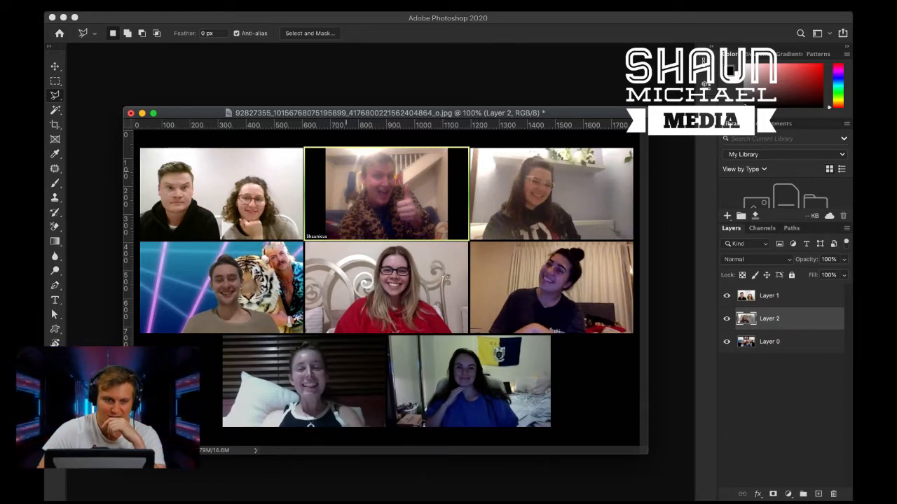
pyautogui.moveTo(726, 295); pyautogui.dragTo(727, 319)
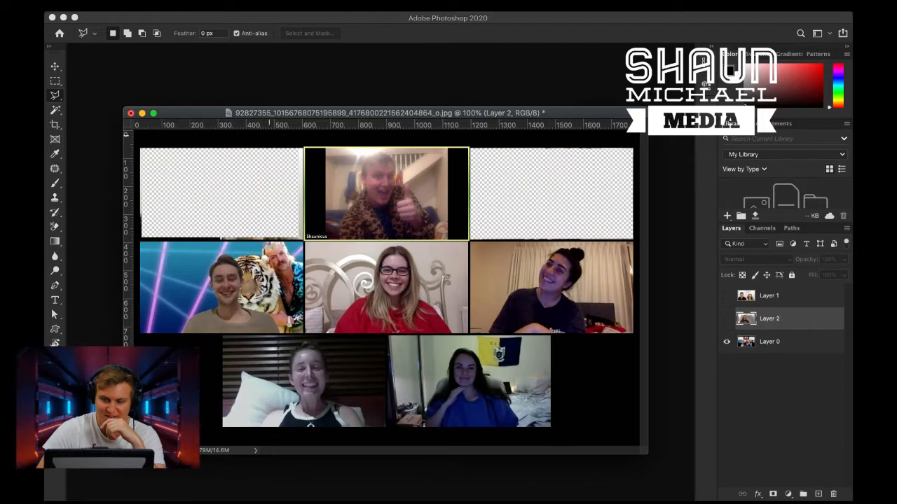
# - Select the top-middle webcam tile on Layer 0 with a rectangular marquee and separate it using Layer Via Cut
pyautogui.click(769, 342)
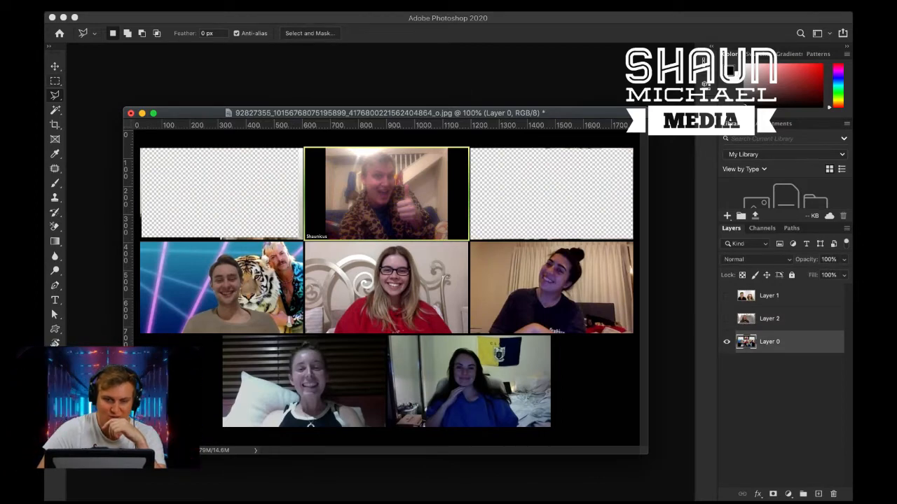
pyautogui.press('m')
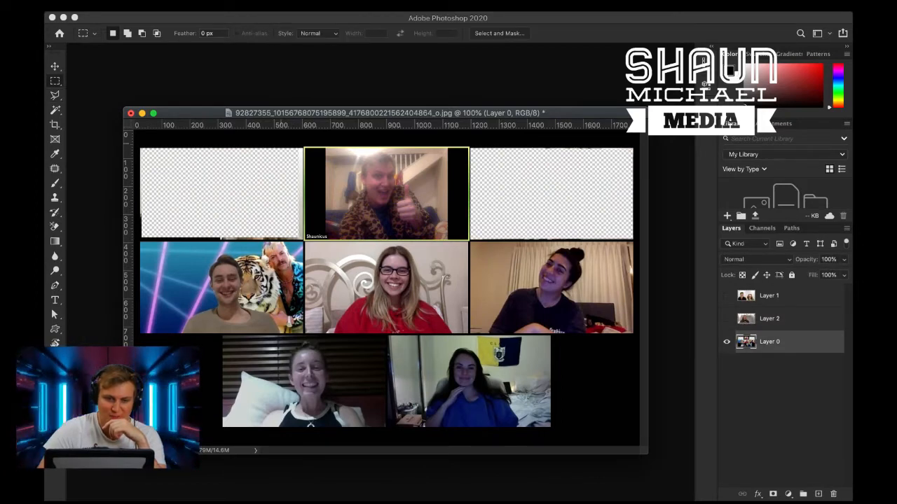
pyautogui.moveTo(306, 148); pyautogui.dragTo(467, 239)
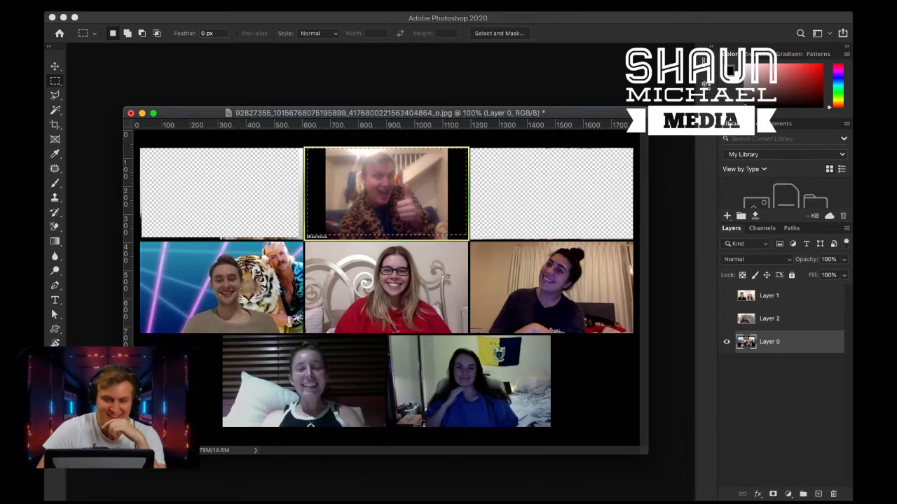
pyautogui.rightClick(359, 191)
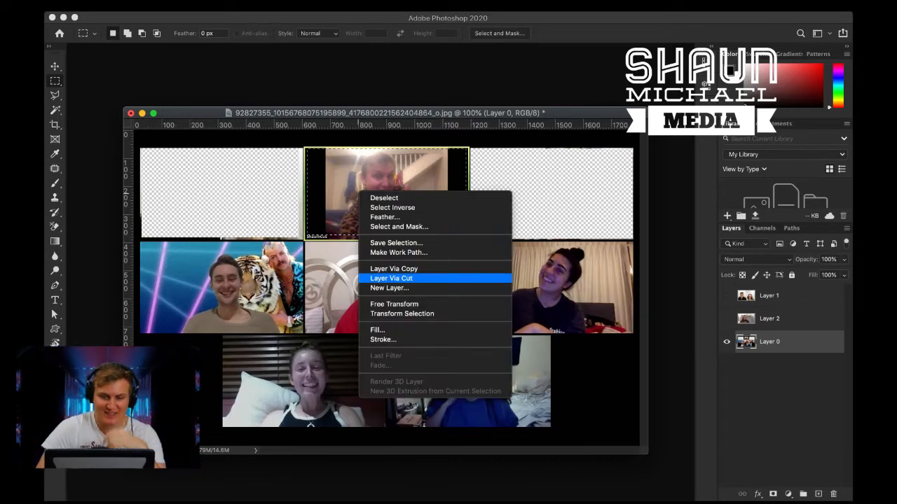
pyautogui.click(390, 278)
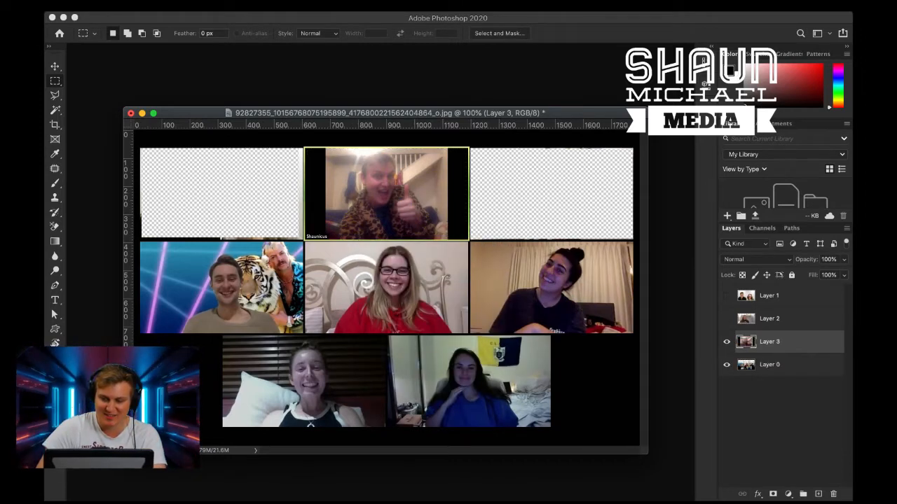
# - Cut the middle row's left tile from Layer 0 onto its own layer, and hide Layer 3 and Layer 4
pyautogui.click(784, 364)
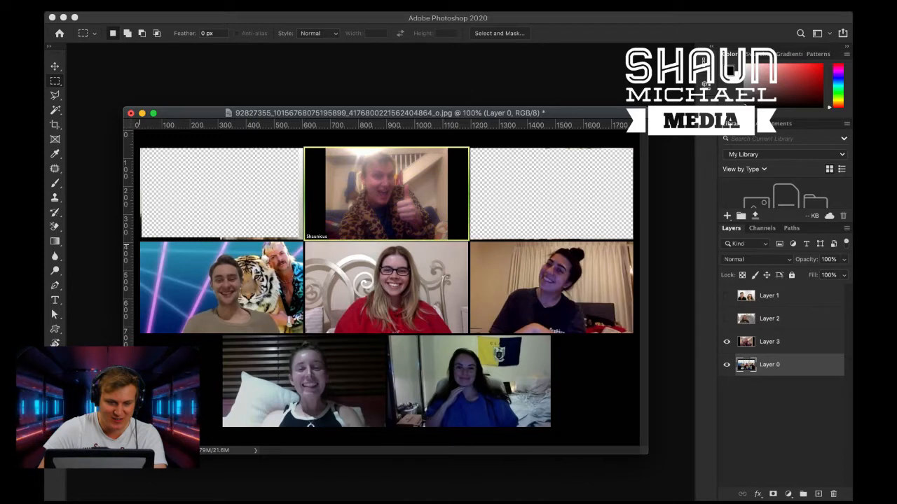
pyautogui.moveTo(140, 242); pyautogui.dragTo(302, 333)
pyautogui.rightClick(253, 295)
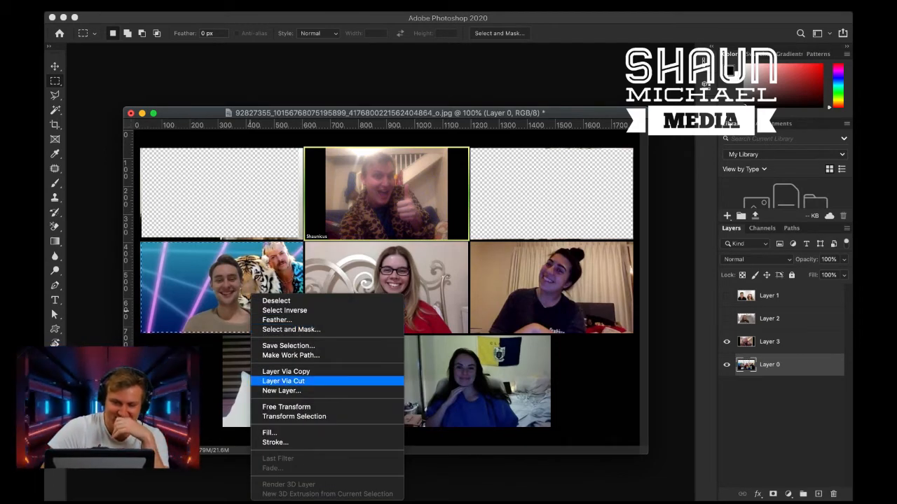
pyautogui.click(283, 380)
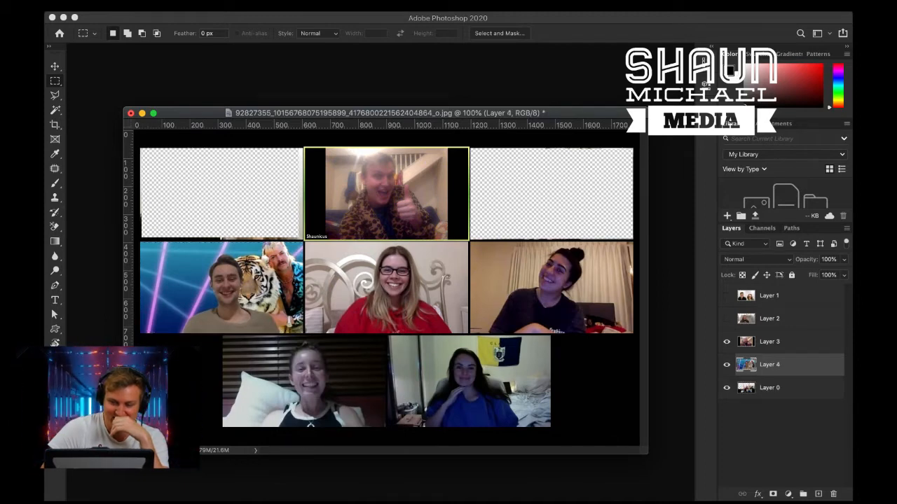
pyautogui.click(769, 387)
pyautogui.click(726, 365)
pyautogui.click(727, 342)
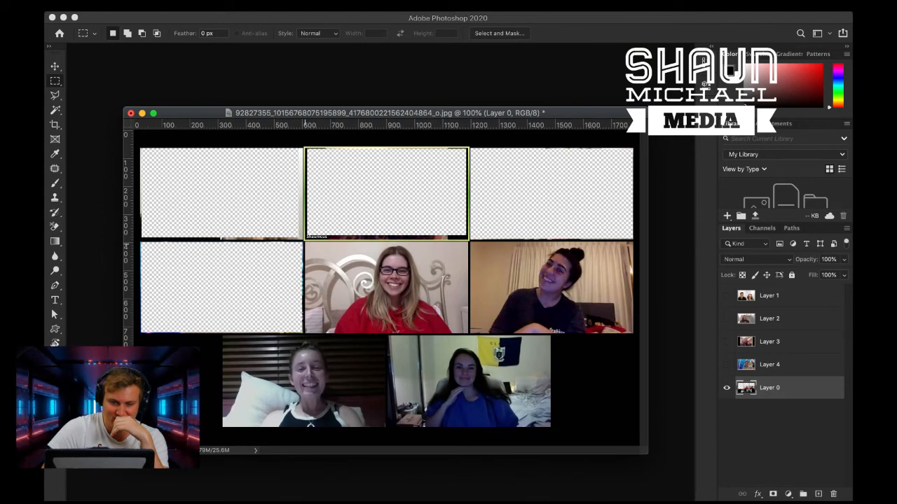
# - Cut the middle row's center and right tiles from Layer 0 onto their own separate layers
pyautogui.moveTo(305, 242); pyautogui.dragTo(519, 335)
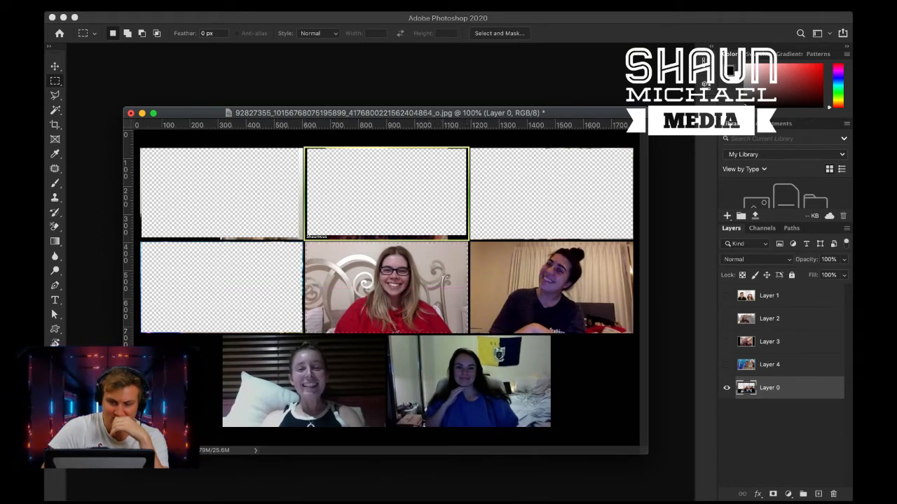
pyautogui.rightClick(425, 294)
pyautogui.click(452, 372)
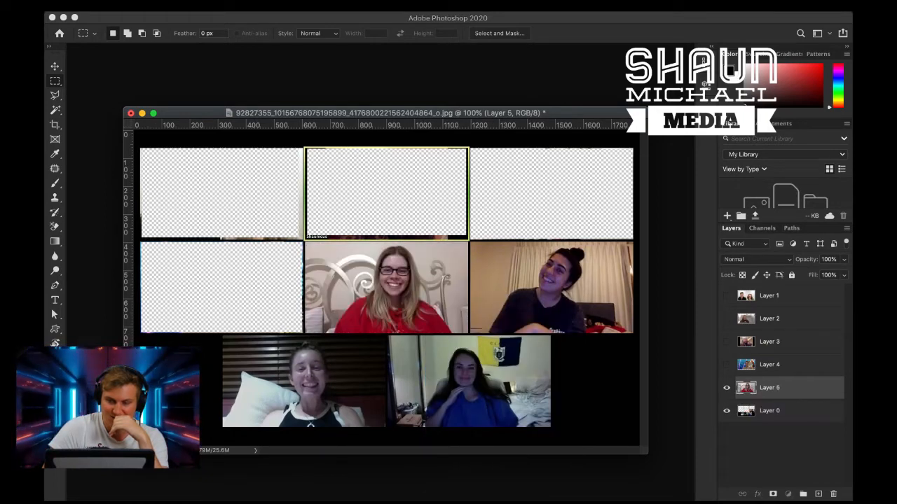
pyautogui.moveTo(471, 241); pyautogui.dragTo(632, 329)
pyautogui.rightClick(581, 290)
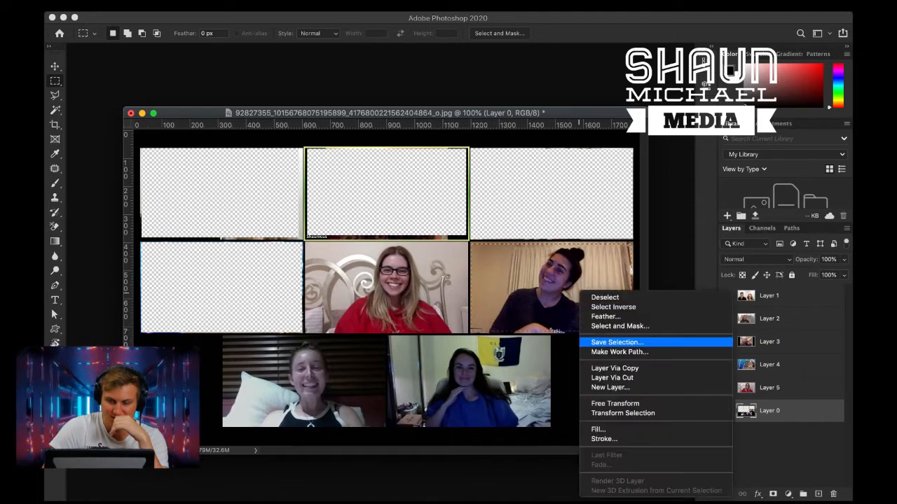
pyautogui.click(611, 377)
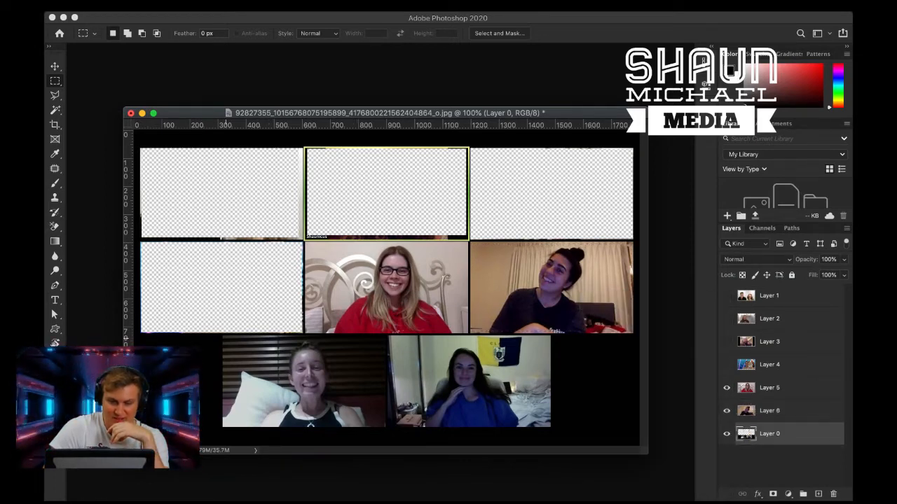
# - Marquee-select each of the two bottom-row tiles on Layer 0 and separate them onto their own layers with Layer Via Cut
pyautogui.moveTo(224, 338); pyautogui.dragTo(388, 426)
pyautogui.rightClick(310, 291)
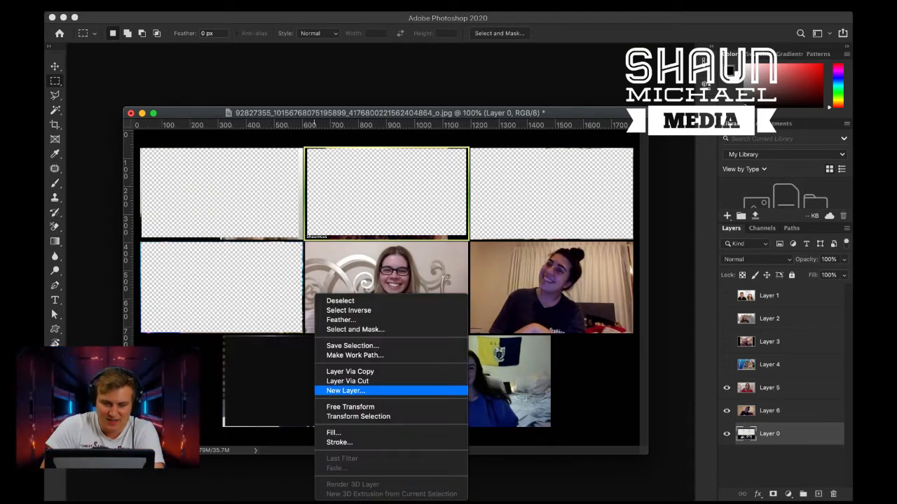
pyautogui.click(350, 381)
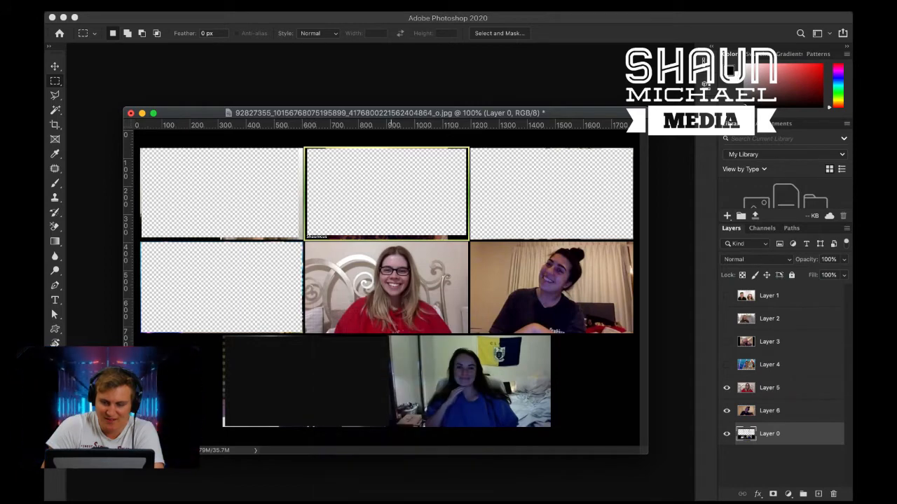
pyautogui.click(769, 457)
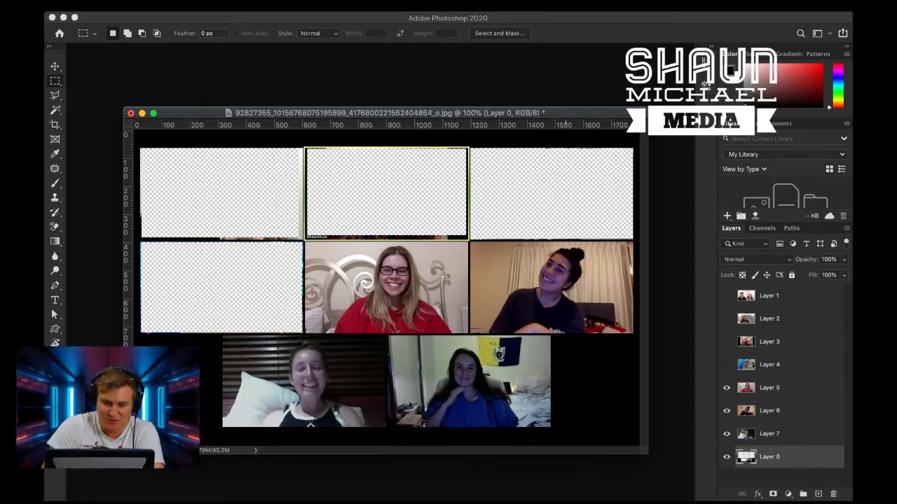
pyautogui.moveTo(388, 337); pyautogui.dragTo(551, 427)
pyautogui.rightClick(508, 390)
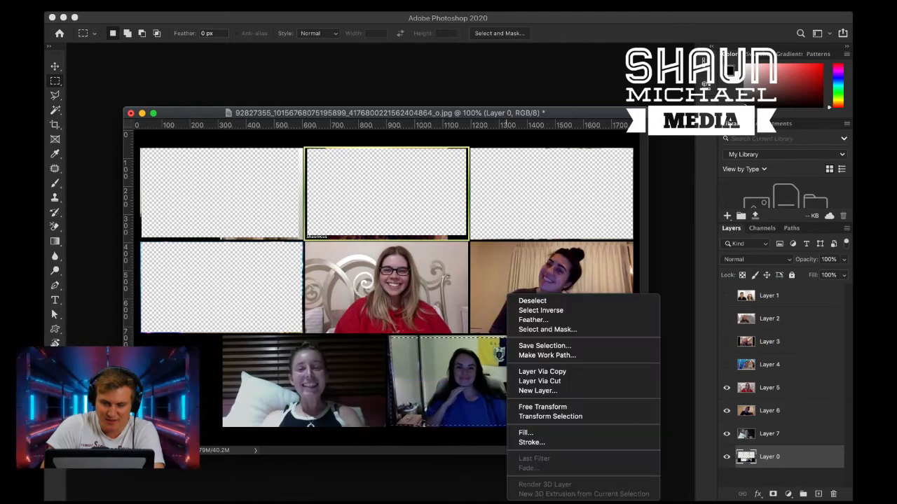
pyautogui.click(539, 381)
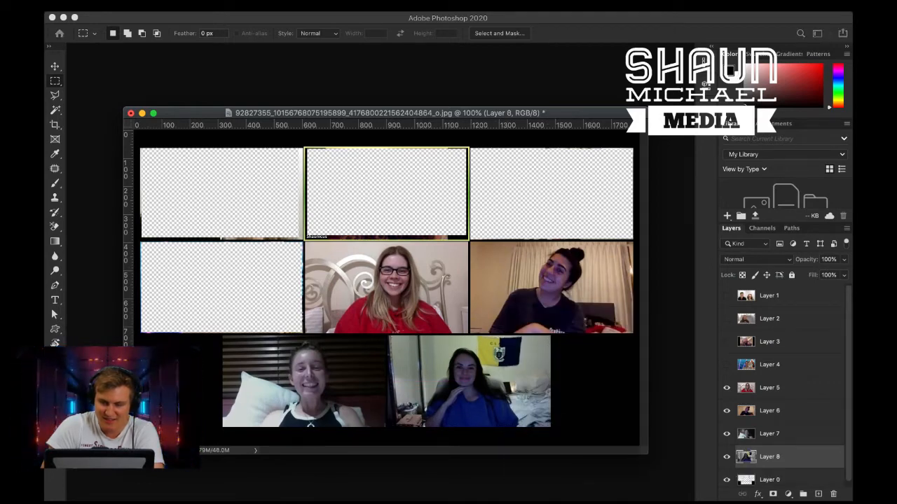
# - Hide the remaining visible tile layers and delete the leftover grid frame on Layer 0
pyautogui.moveTo(727, 365); pyautogui.dragTo(726, 457)
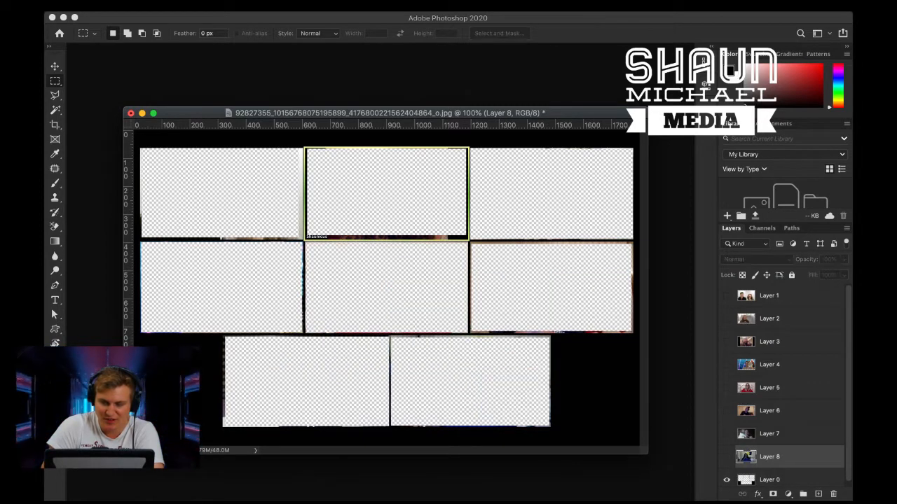
pyautogui.scroll(-1, 784, 385)
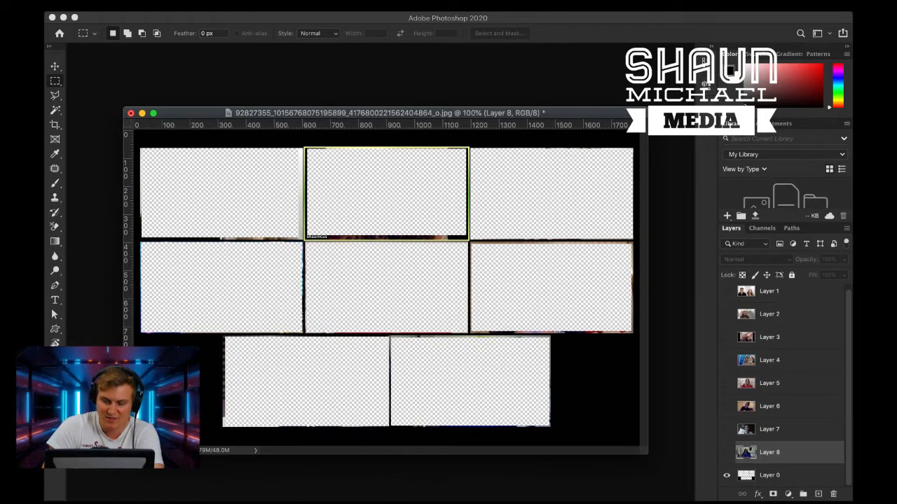
pyautogui.click(778, 475)
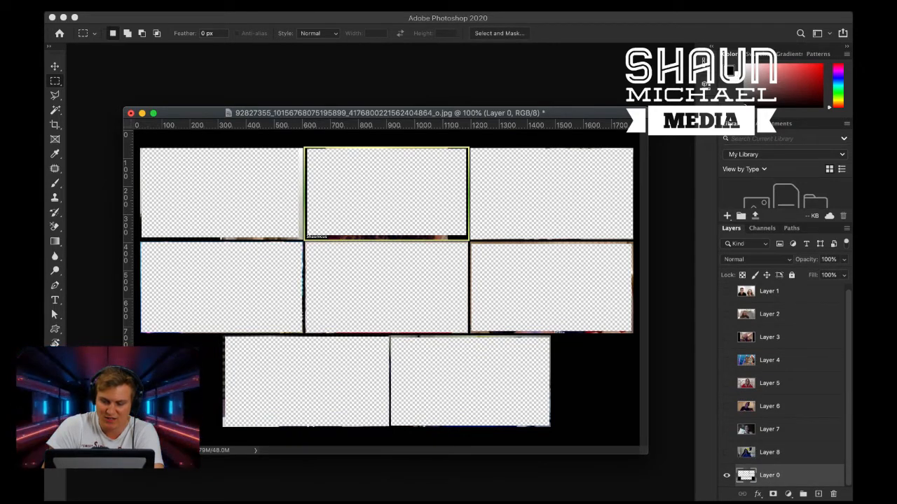
pyautogui.moveTo(771, 475); pyautogui.dragTo(833, 493)
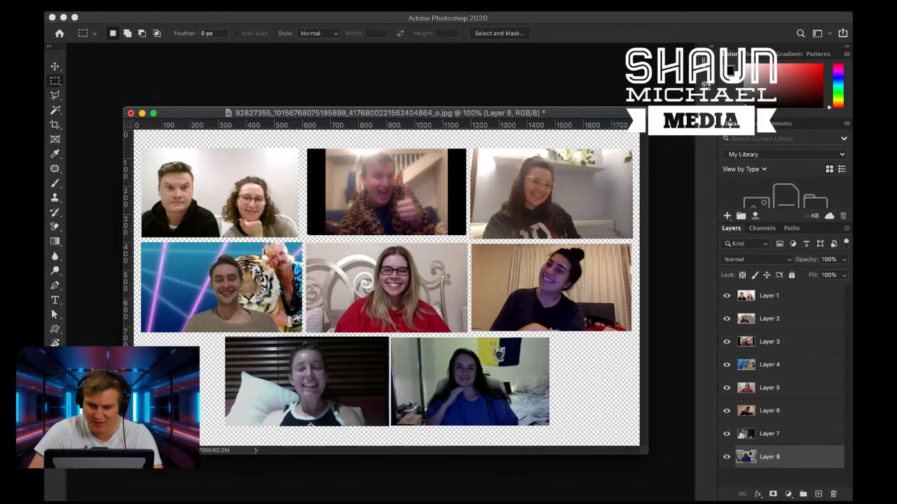
# - Select only the picture area between the black side bars of the top-middle tile with a rectangular marquee
pyautogui.click(726, 342)
pyautogui.click(727, 341)
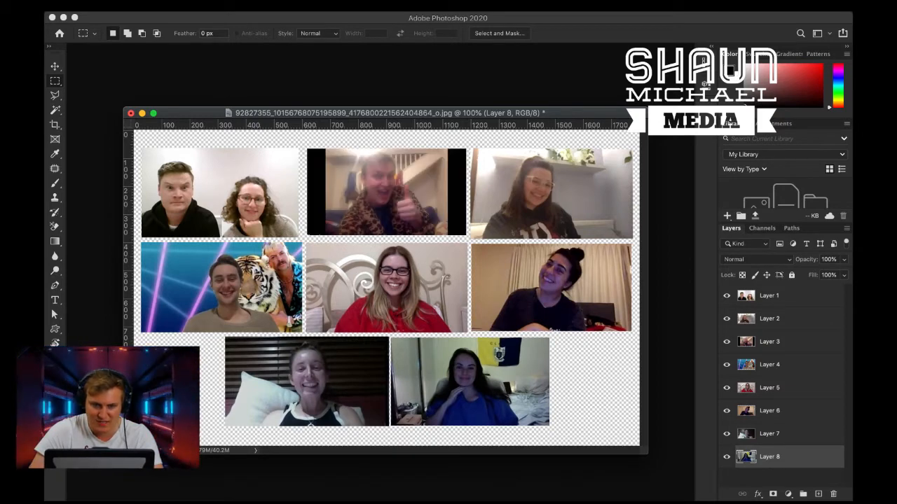
pyautogui.moveTo(447, 149); pyautogui.dragTo(326, 236)
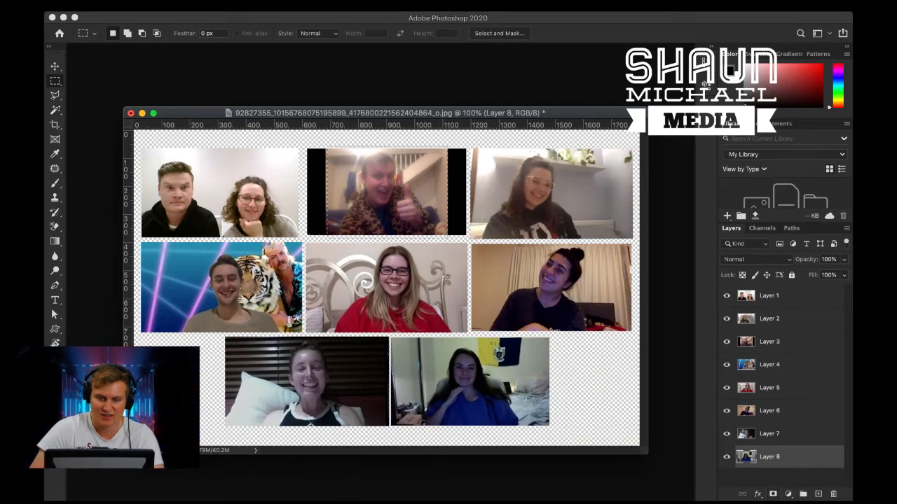
# - Add a layer mask to Layer 3 from the selection, masking out the top-middle tile's black side bars
pyautogui.click(773, 494)
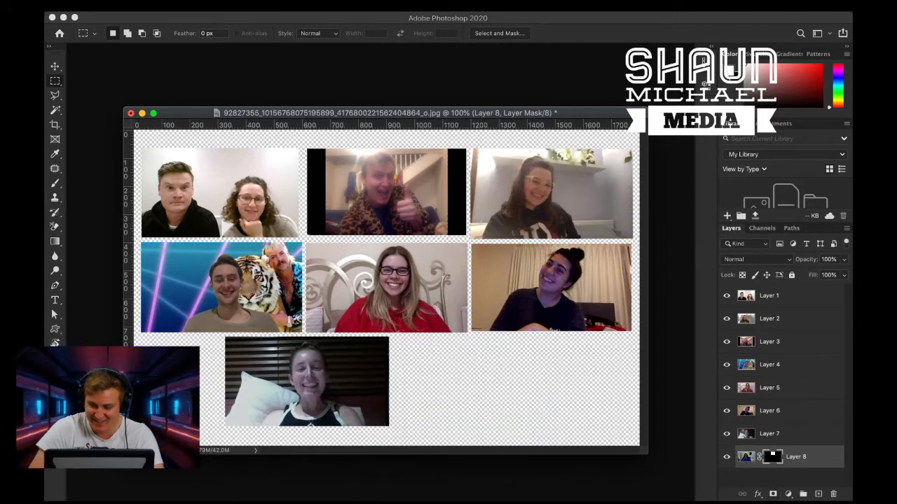
pyautogui.press('super+z')
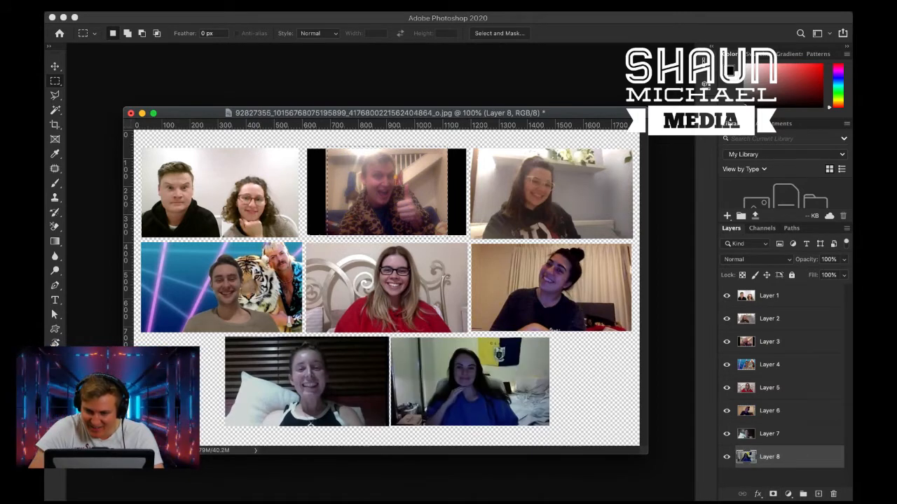
pyautogui.click(726, 318)
pyautogui.click(726, 318)
pyautogui.click(727, 342)
pyautogui.click(727, 342)
pyautogui.click(769, 342)
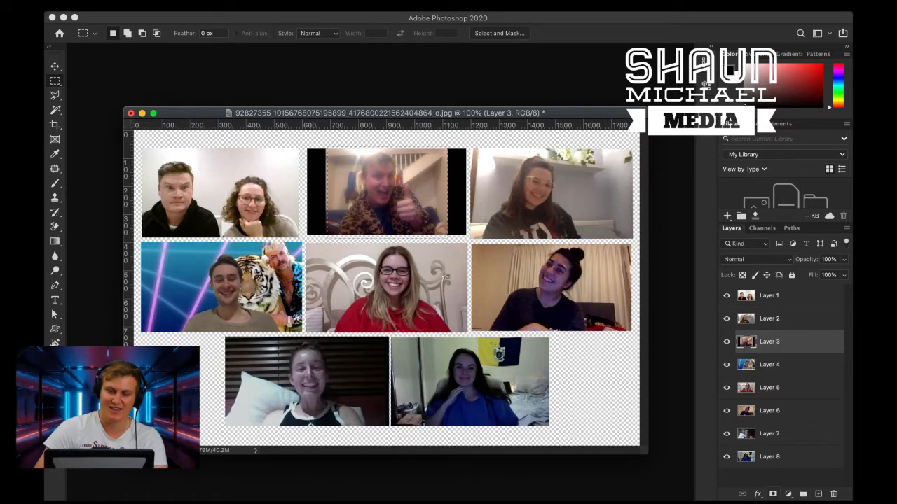
pyautogui.click(773, 494)
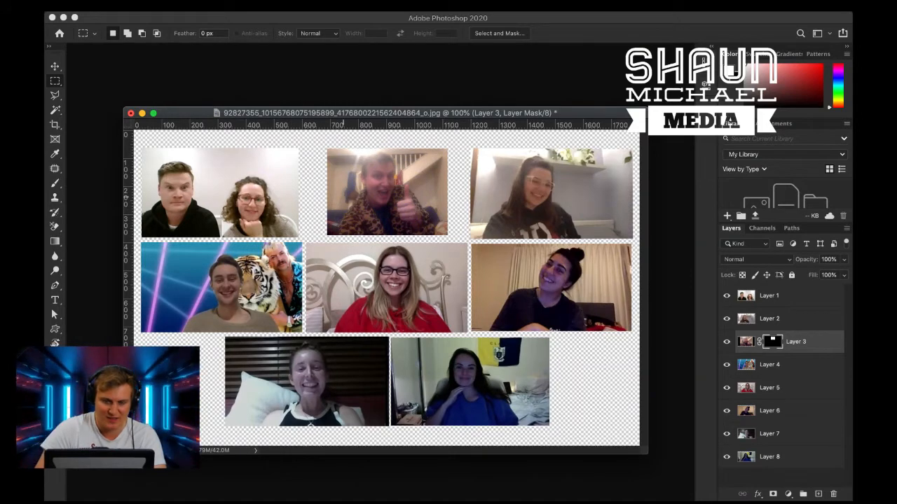
# - Scale the top-left tile on Layer 1 to about 102%, rotate it about 4.4° counterclockwise, and move it against the top-middle tile
pyautogui.press('v')
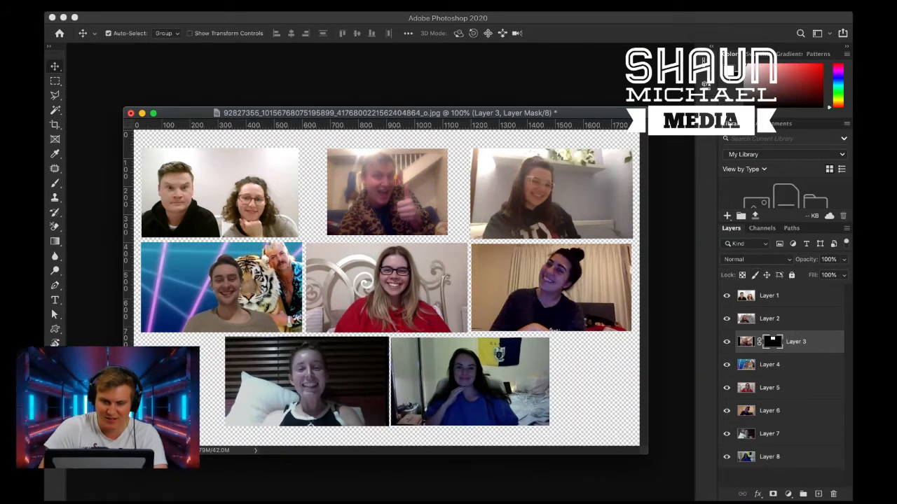
pyautogui.click(726, 295)
pyautogui.click(727, 295)
pyautogui.click(771, 296)
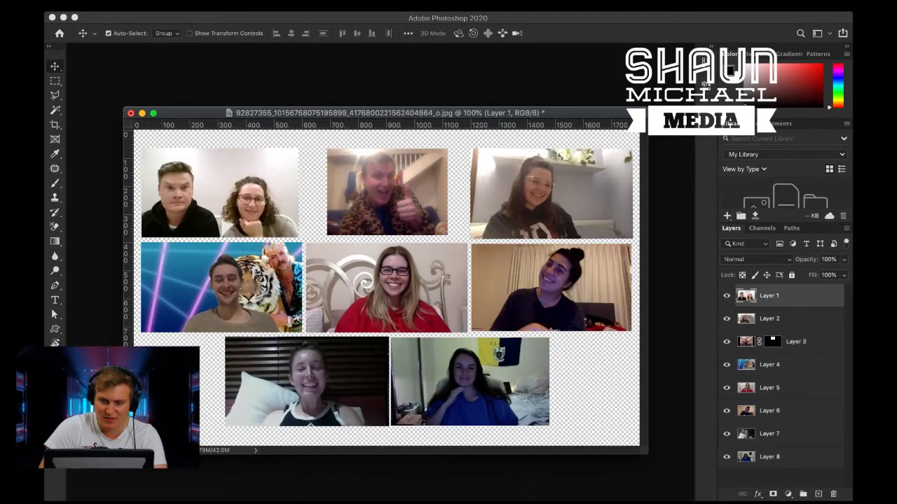
pyautogui.click(726, 296)
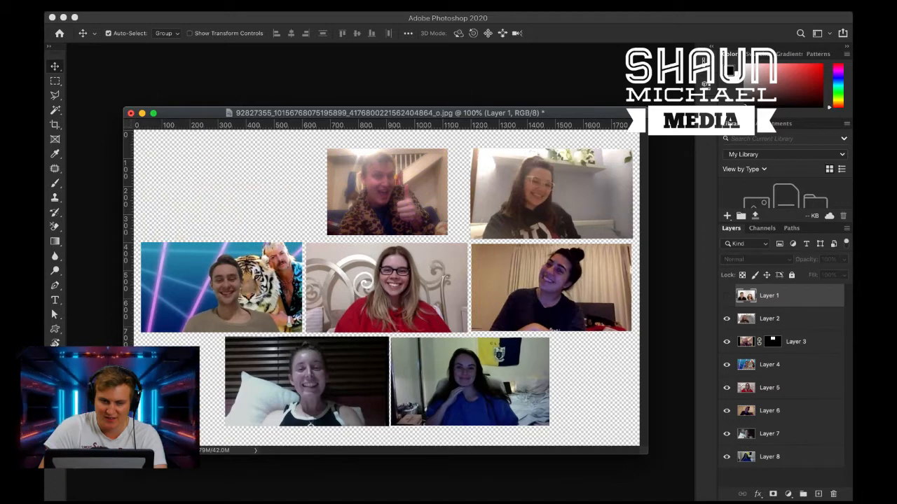
pyautogui.click(726, 295)
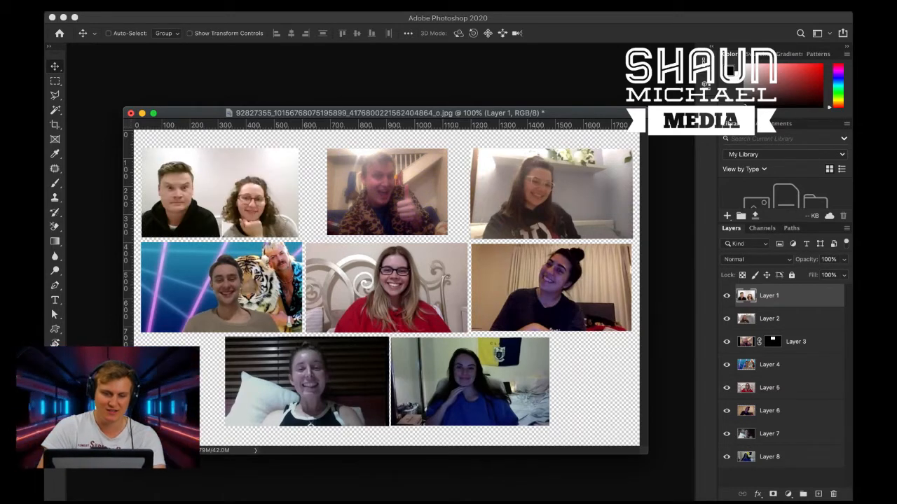
pyautogui.press('super+t')
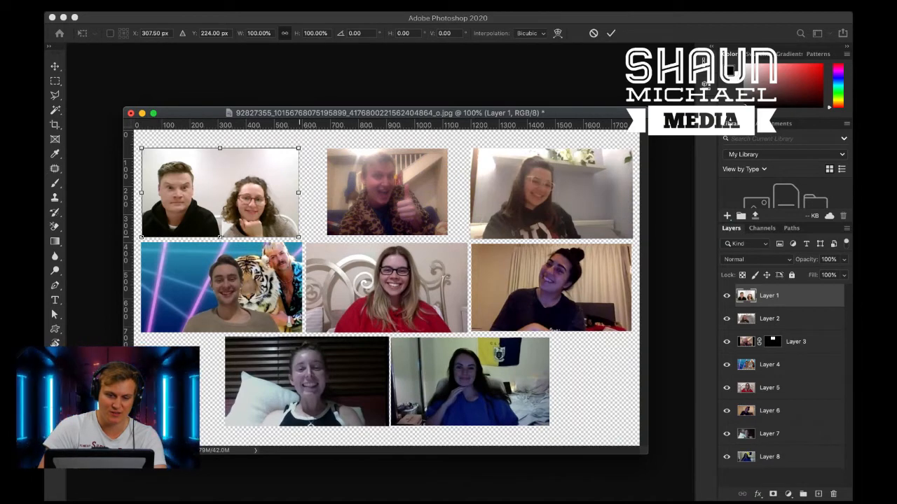
pyautogui.moveTo(298, 237)
pyautogui.mouseDown()
pyautogui.moveTo(472, 332)
pyautogui.moveTo(311, 244)
pyautogui.mouseUp()
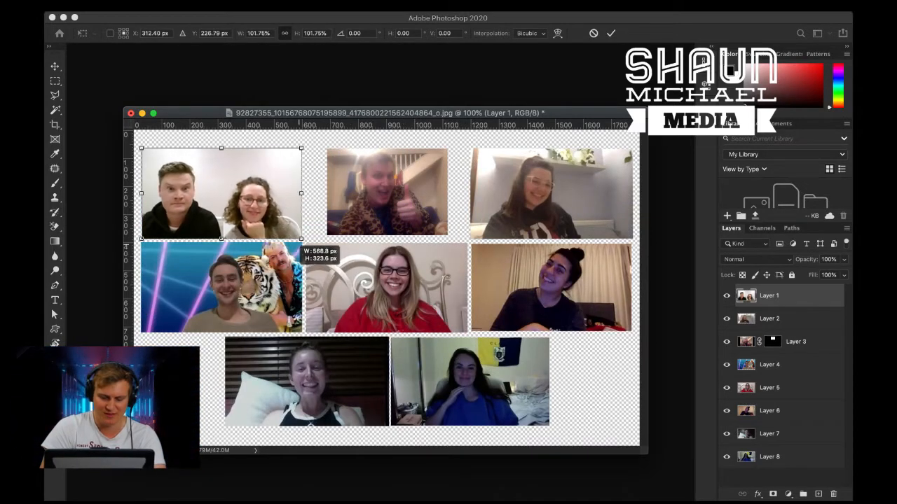
pyautogui.moveTo(302, 240); pyautogui.dragTo(323, 230)
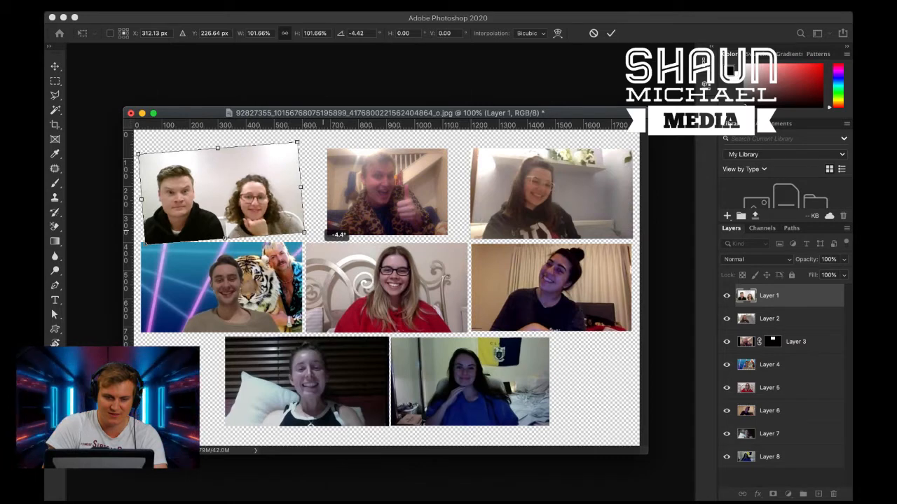
pyautogui.moveTo(275, 209); pyautogui.dragTo(304, 214)
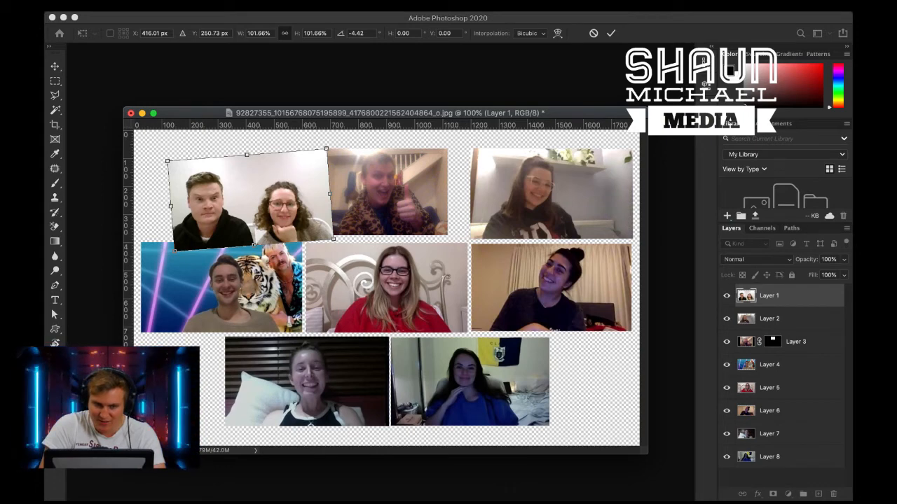
pyautogui.press('Return')
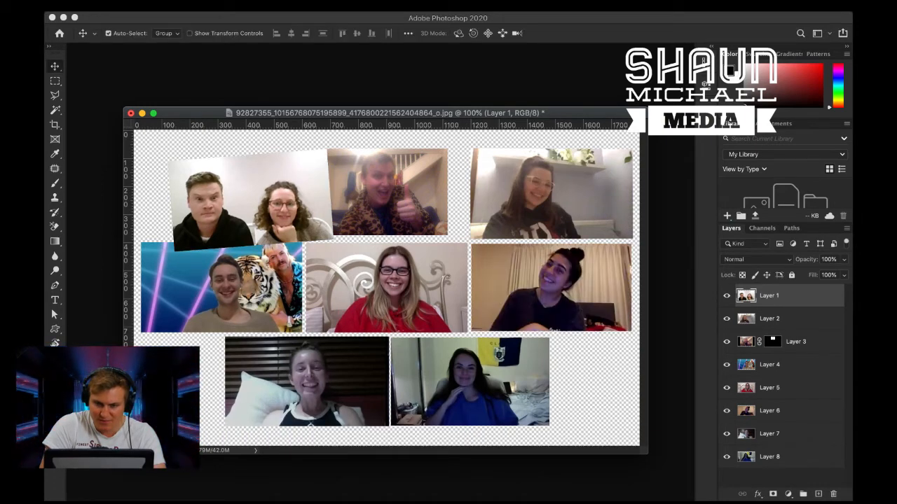
# - Hide the rulers around the document canvas
pyautogui.click(726, 318)
pyautogui.click(727, 318)
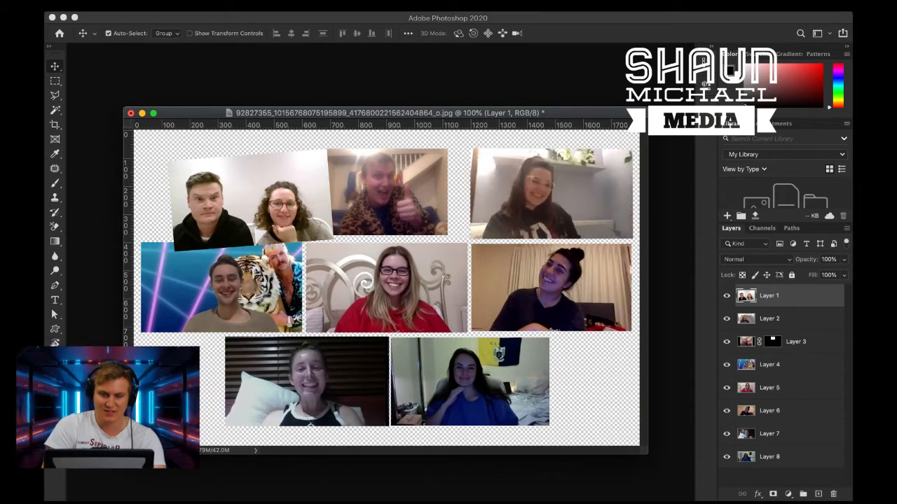
pyautogui.press('super+r')
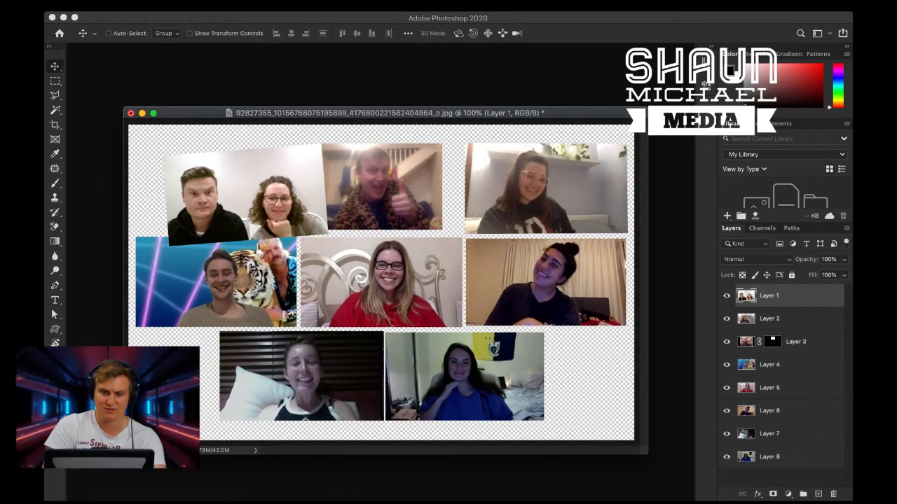
pyautogui.press('super+t')
pyautogui.press('Return')
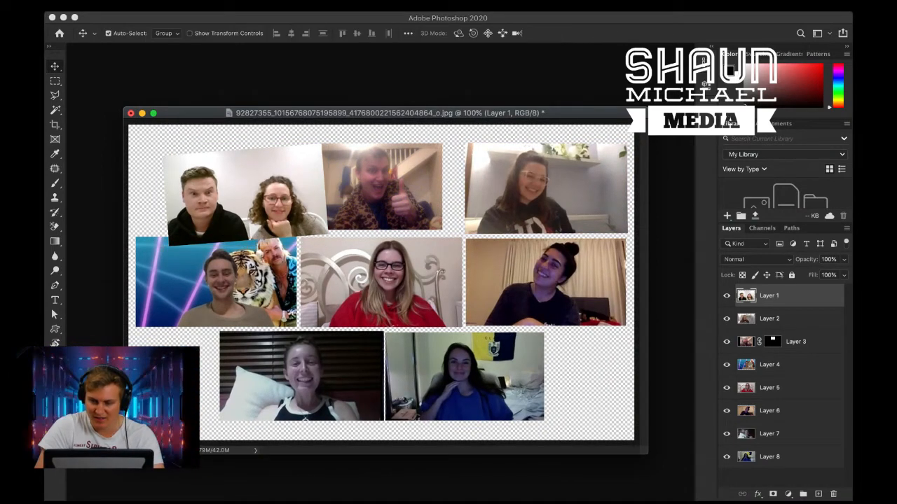
# - Rotate the top-right tile on Layer 2 about 8° clockwise and move it inward against the top-middle tile
pyautogui.click(769, 319)
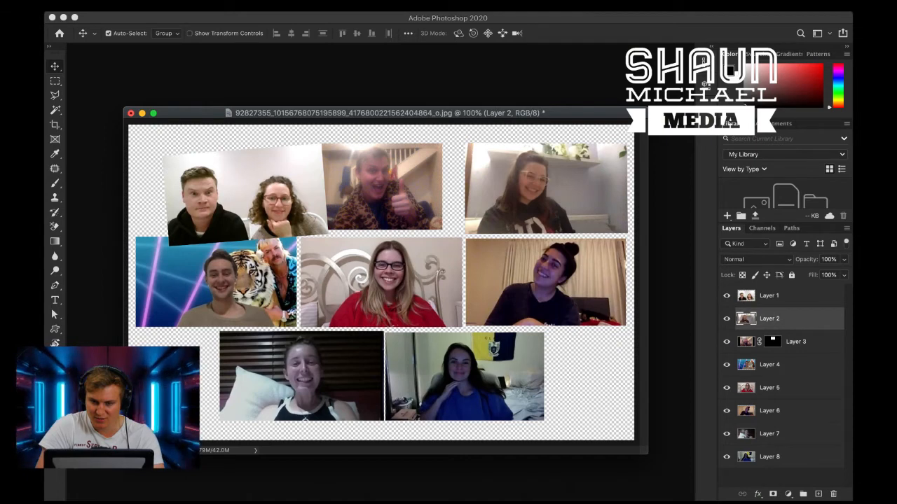
pyautogui.click(726, 319)
pyautogui.click(726, 318)
pyautogui.press('super')
pyautogui.press('super+t')
pyautogui.moveTo(451, 231); pyautogui.dragTo(445, 218)
pyautogui.moveTo(506, 222); pyautogui.dragTo(484, 215)
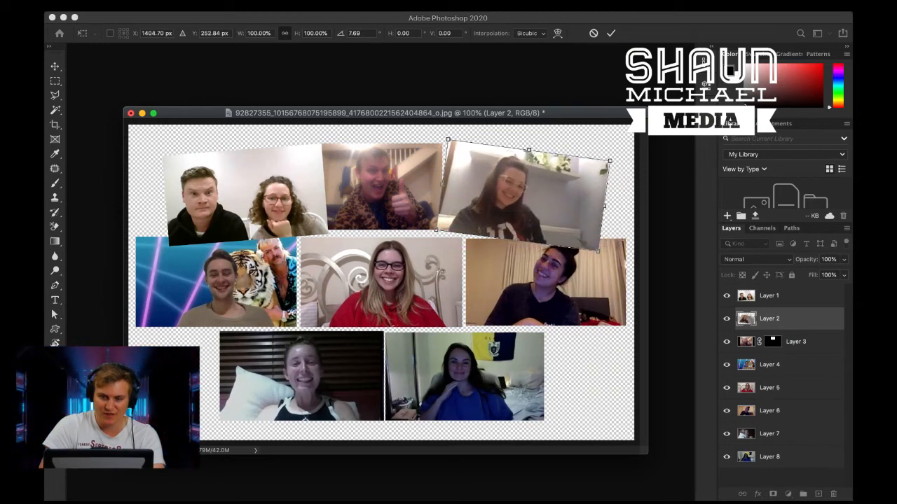
pyautogui.moveTo(615, 224); pyautogui.dragTo(615, 223)
pyautogui.press('Return')
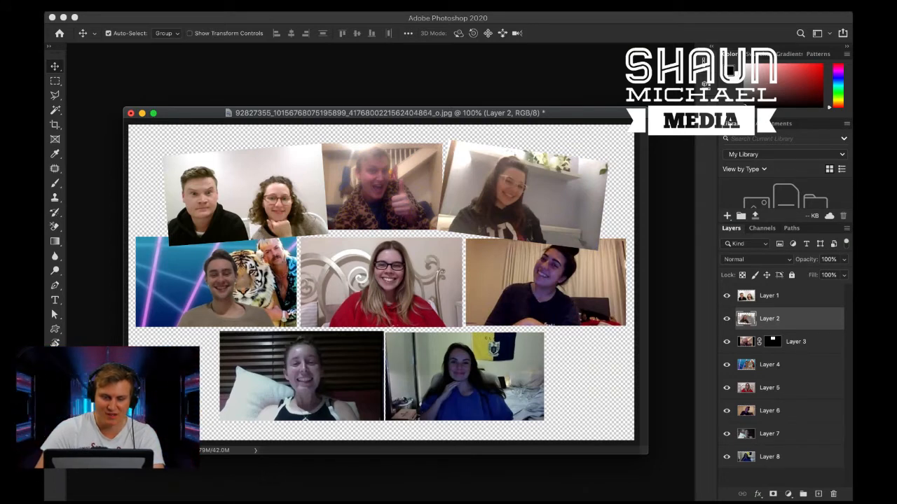
# - Move Layer 3, the masked top-middle tile, to the top of the layer stack
pyautogui.click(727, 342)
pyautogui.click(727, 342)
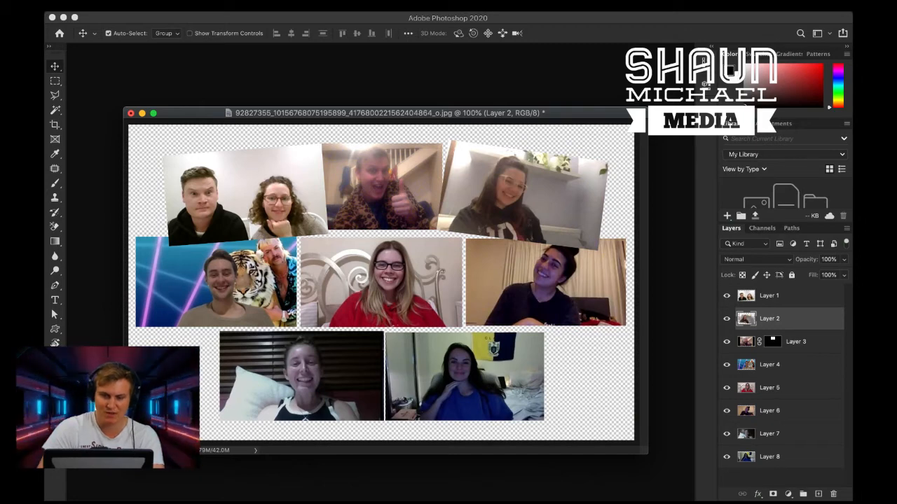
pyautogui.moveTo(746, 342); pyautogui.dragTo(747, 296)
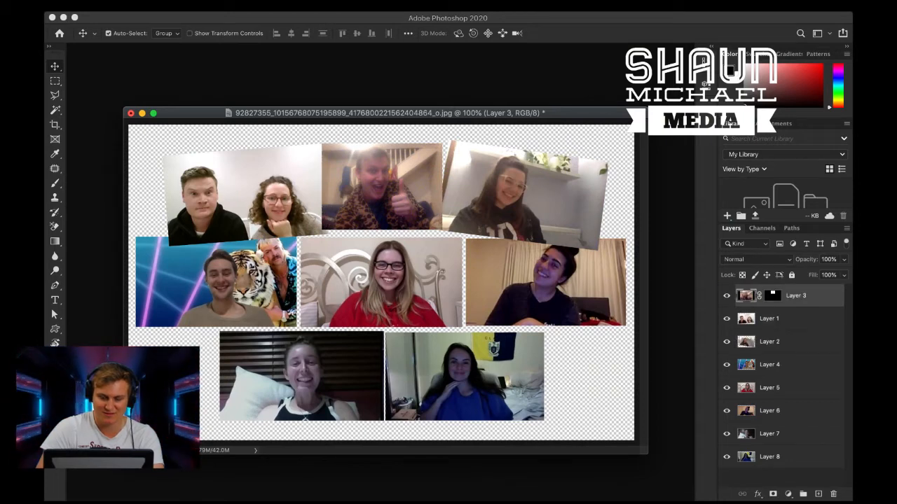
# - Scale the top-middle tile on Layer 3 to about 112.5%, rotate it about 2.8° clockwise, and centre it between its neighbours
pyautogui.press('super+t')
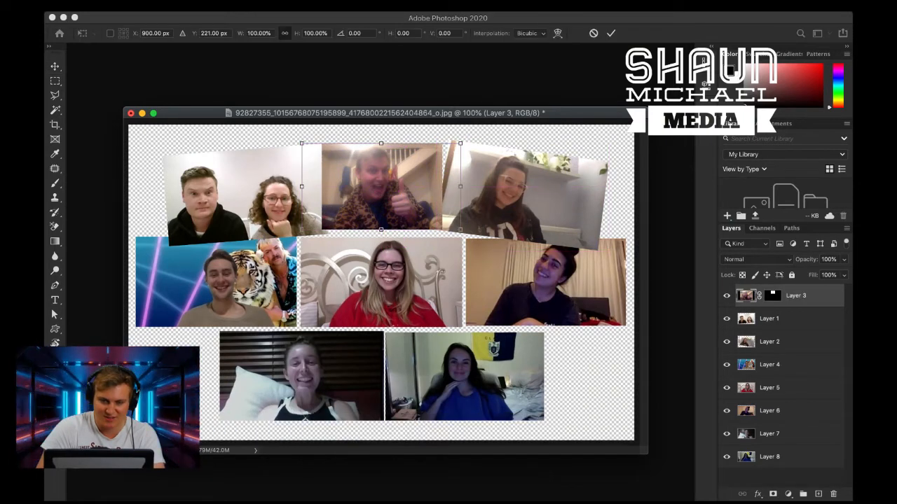
pyautogui.moveTo(460, 229); pyautogui.dragTo(483, 246)
pyautogui.moveTo(414, 225); pyautogui.dragTo(418, 221)
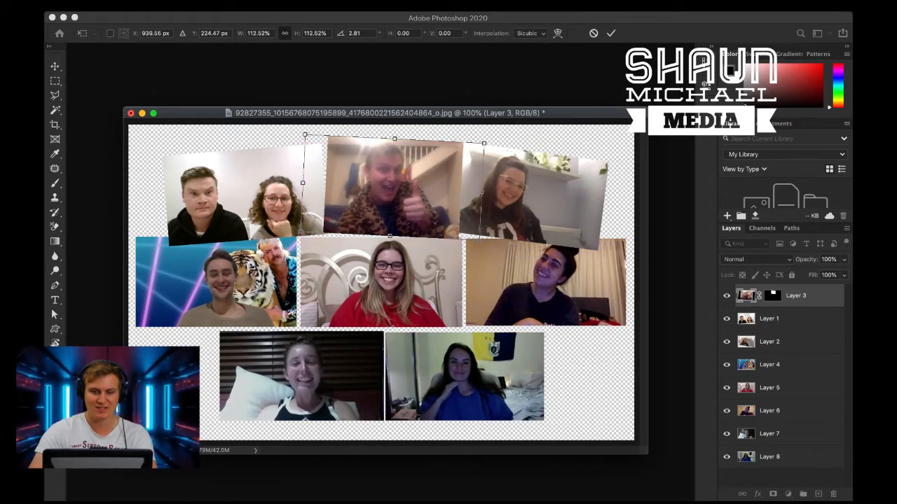
pyautogui.press('Return')
pyautogui.click(726, 365)
pyautogui.click(727, 364)
pyautogui.click(109, 33)
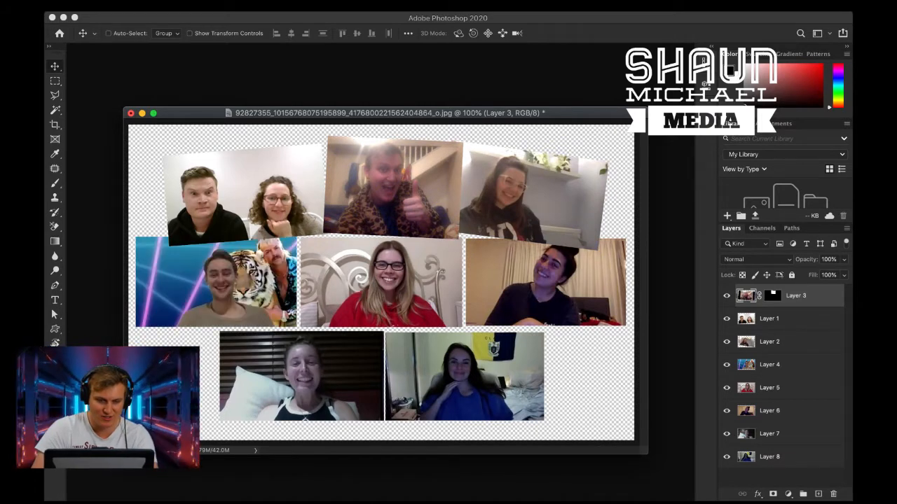
pyautogui.press('super+t')
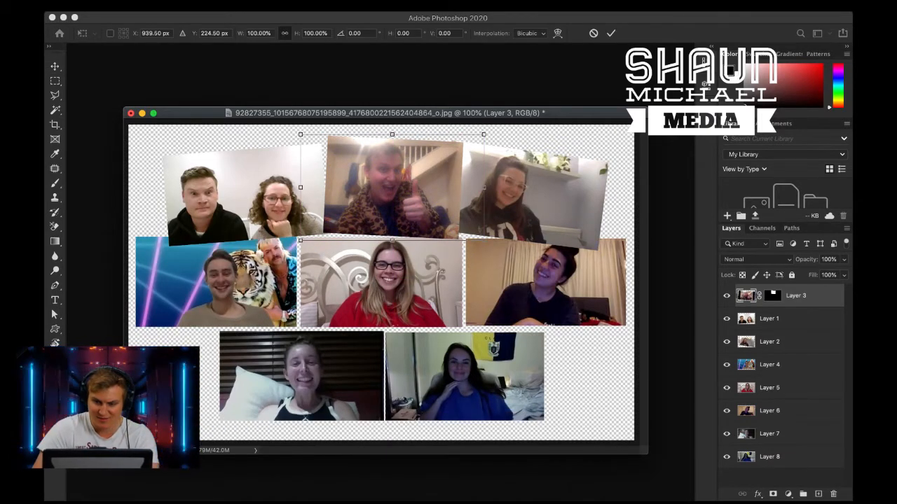
pyautogui.press('Escape')
# - Rotate the middle-row left tile on Layer 4 slightly clockwise and move it inward so it overlaps the centre tile
pyautogui.keyDown('super'); pyautogui.click(217, 284); pyautogui.keyUp('super')
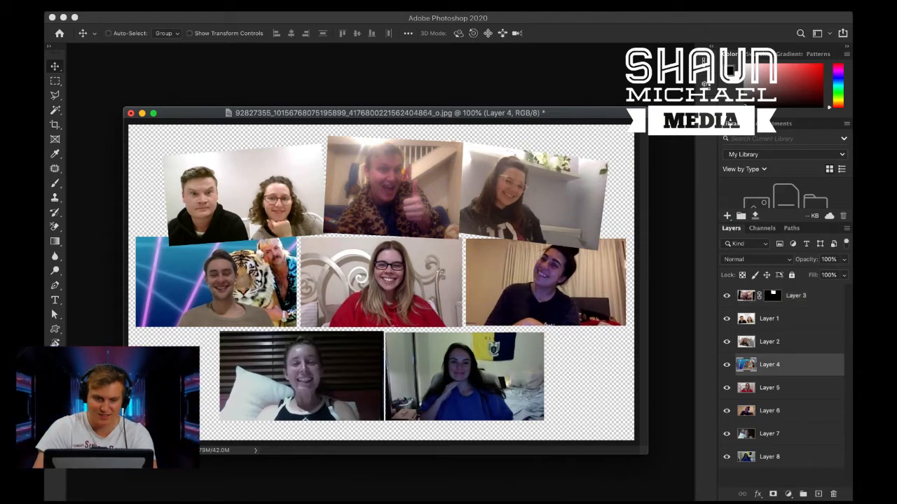
pyautogui.press('super+t')
pyautogui.moveTo(311, 331)
pyautogui.mouseDown()
pyautogui.moveTo(342, 317)
pyautogui.moveTo(324, 340)
pyautogui.mouseUp()
pyautogui.moveTo(269, 314); pyautogui.dragTo(354, 312)
pyautogui.press('Return')
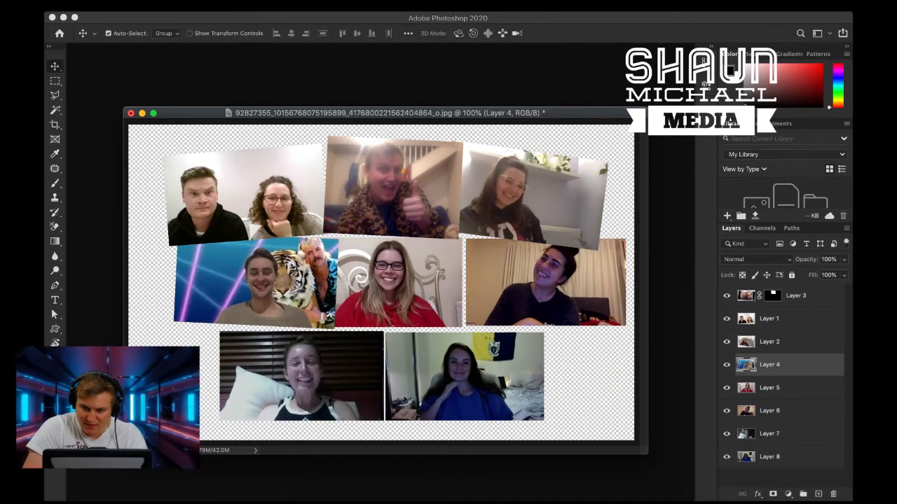
# - Rotate the middle-row right tile on Layer 6 slightly counterclockwise and move it inward against the centre tile
pyautogui.click(769, 411)
pyautogui.hotkey('ctrl', 't')
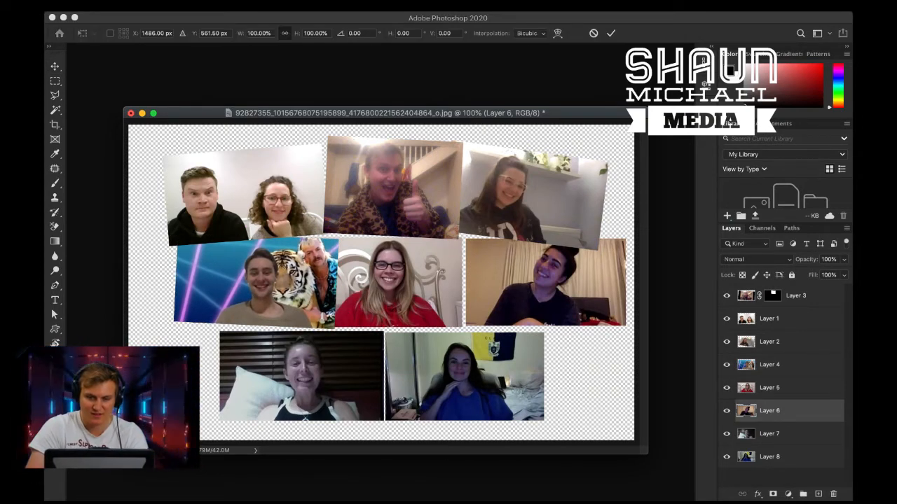
pyautogui.moveTo(585, 357); pyautogui.dragTo(595, 347)
pyautogui.moveTo(585, 309); pyautogui.dragTo(577, 348)
pyautogui.press('Return')
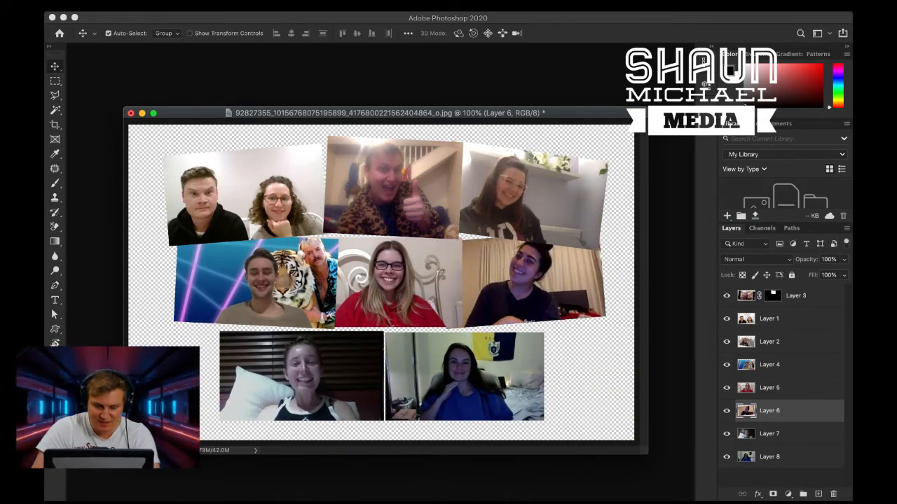
pyautogui.click(726, 457)
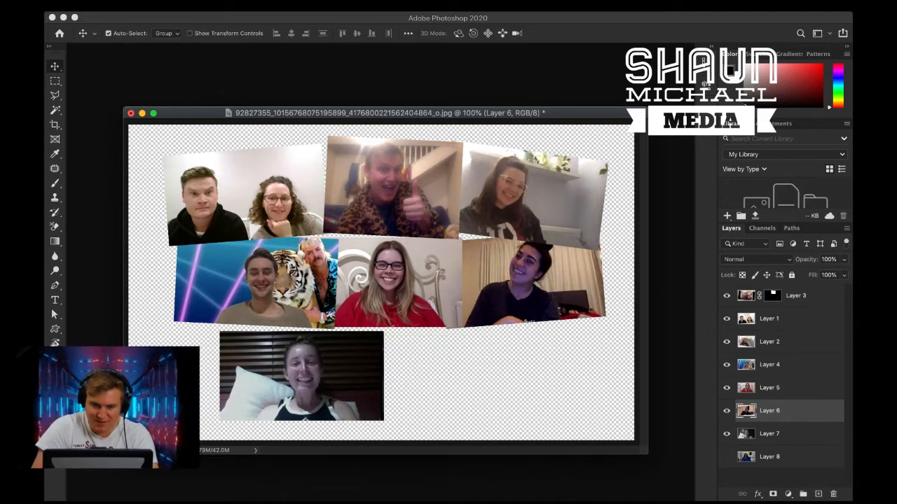
pyautogui.click(727, 457)
pyautogui.press('super')
pyautogui.press('super+t')
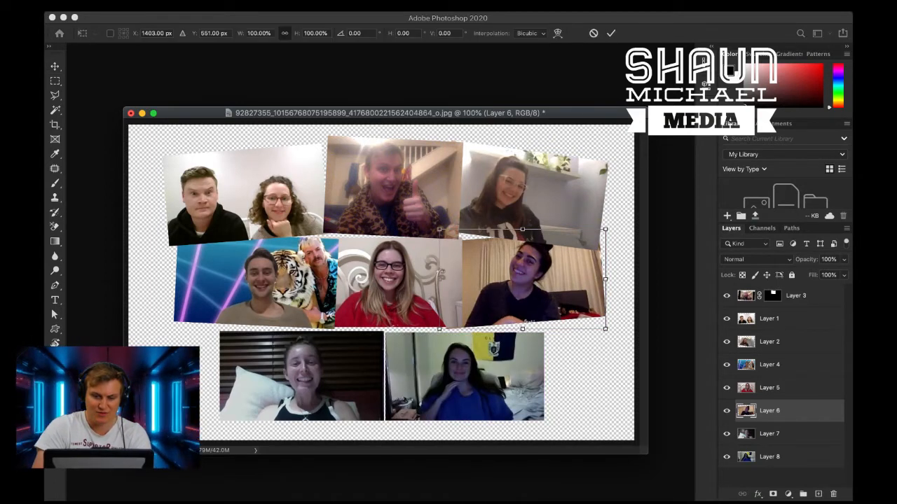
pyautogui.press('Return')
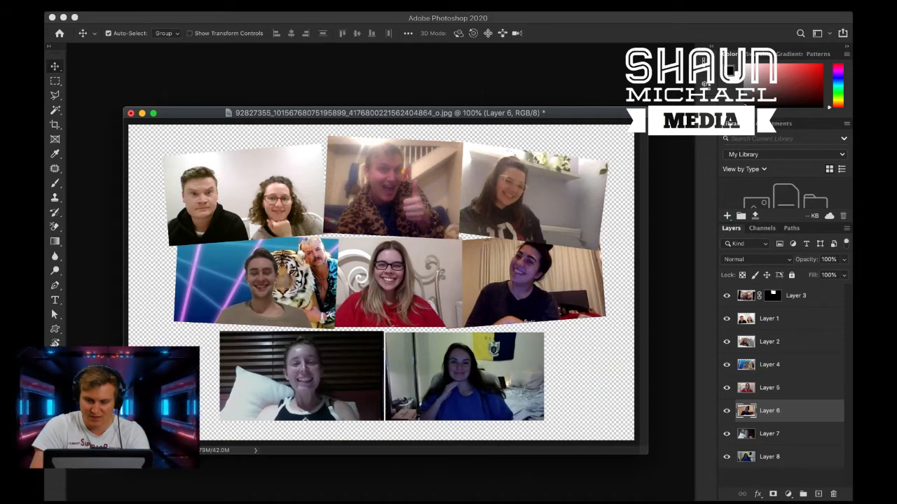
# - Rotate the bottom-row right tile on Layer 8 slightly counterclockwise and move it up against the middle row
pyautogui.click(777, 457)
pyautogui.press('super+t')
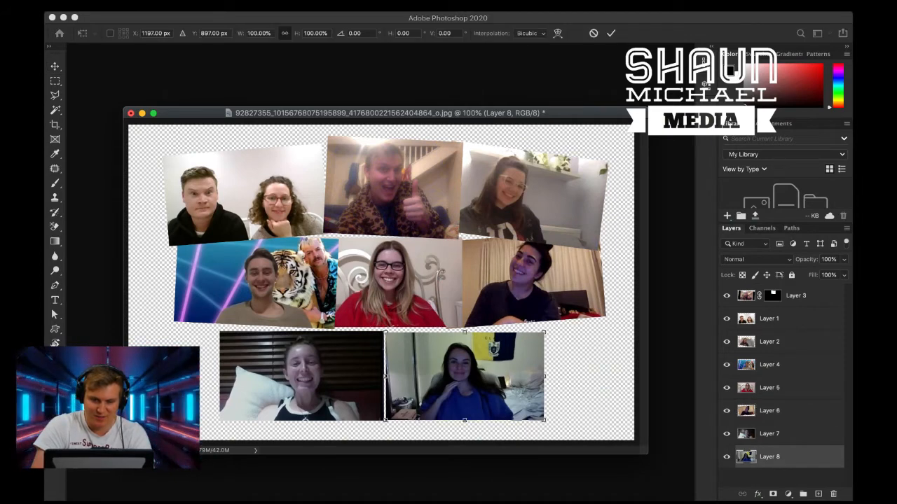
pyautogui.moveTo(506, 407)
pyautogui.mouseDown()
pyautogui.moveTo(521, 390)
pyautogui.moveTo(514, 402)
pyautogui.mouseUp()
pyautogui.moveTo(569, 401)
pyautogui.mouseDown()
pyautogui.moveTo(560, 404)
pyautogui.moveTo(570, 397)
pyautogui.mouseUp()
pyautogui.press('Return')
# - Rotate the bottom-row left tile on Layer 7 slightly clockwise and move it up and inward against the neighbouring bottom tile
pyautogui.click(726, 433)
pyautogui.click(726, 433)
pyautogui.click(768, 433)
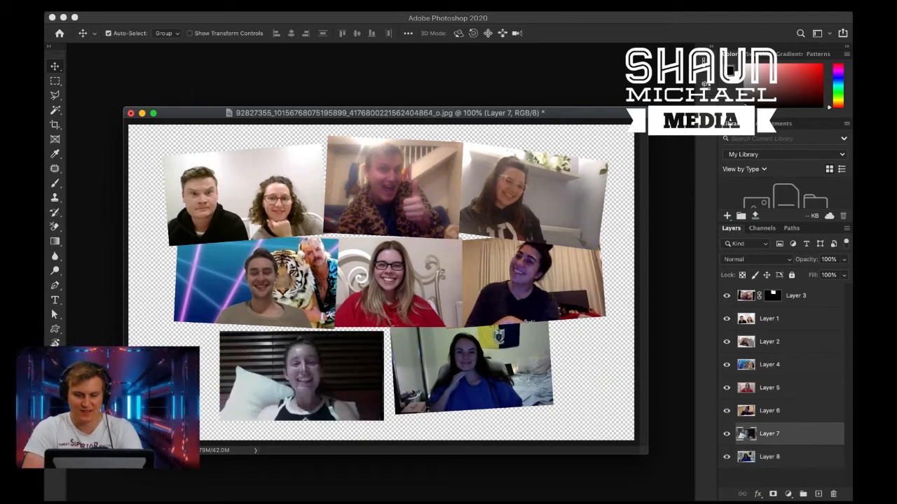
pyautogui.press('super+t')
pyautogui.moveTo(404, 379); pyautogui.dragTo(402, 351)
pyautogui.press('Return')
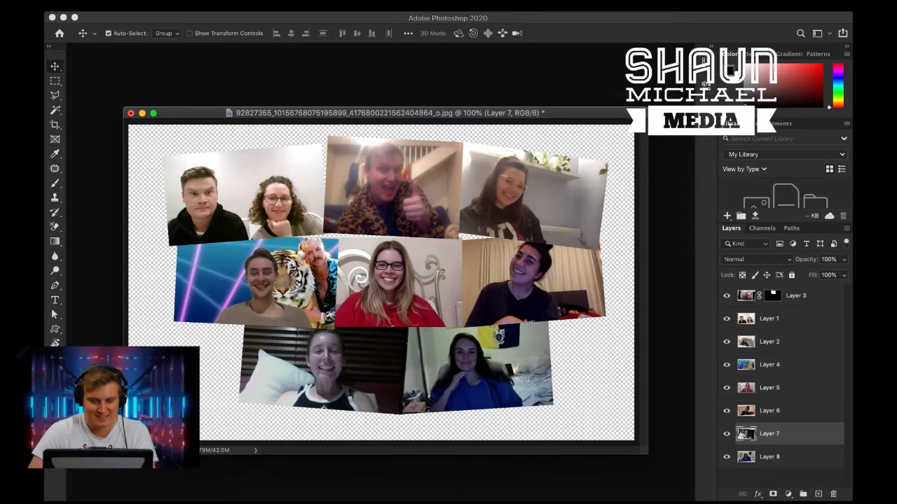
# - Add a new empty layer and move it below all the tile layers in the stack
pyautogui.moveTo(385, 112); pyautogui.dragTo(370, 97)
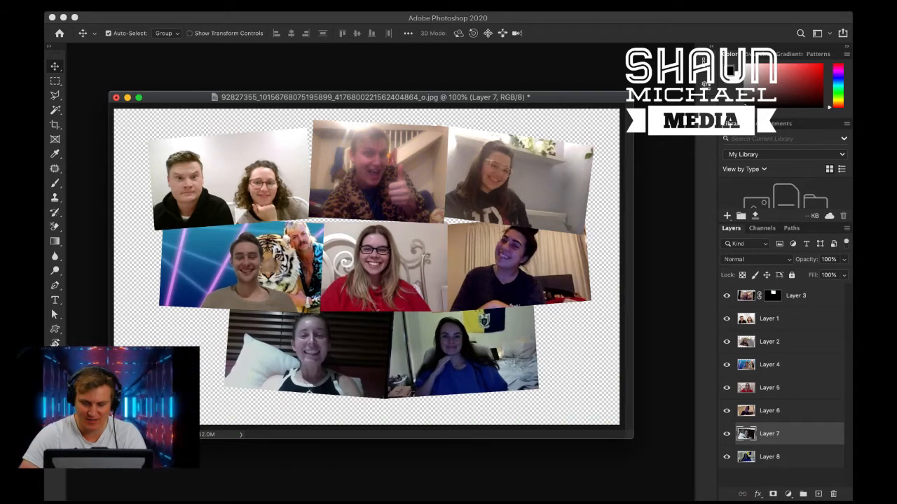
pyautogui.click(817, 494)
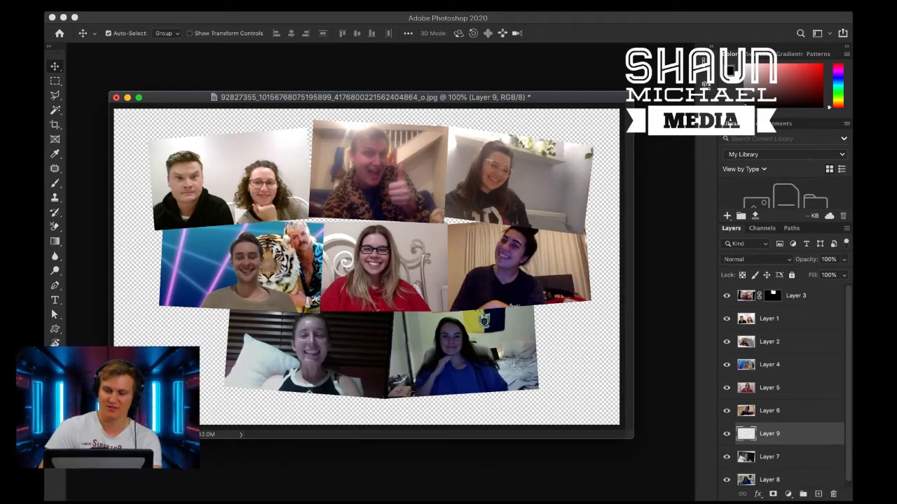
pyautogui.scroll(-1, 784, 385)
pyautogui.moveTo(770, 430); pyautogui.dragTo(770, 482)
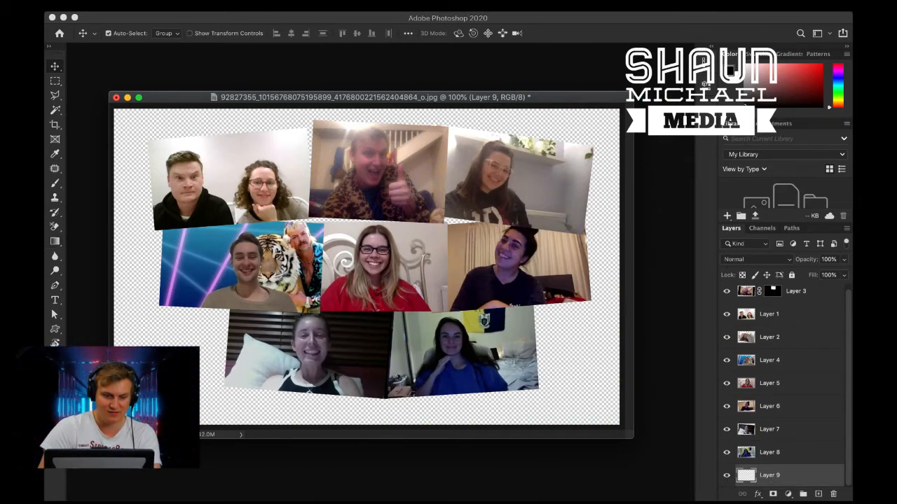
# - Set the foreground colour to a light green
pyautogui.click(52, 397)
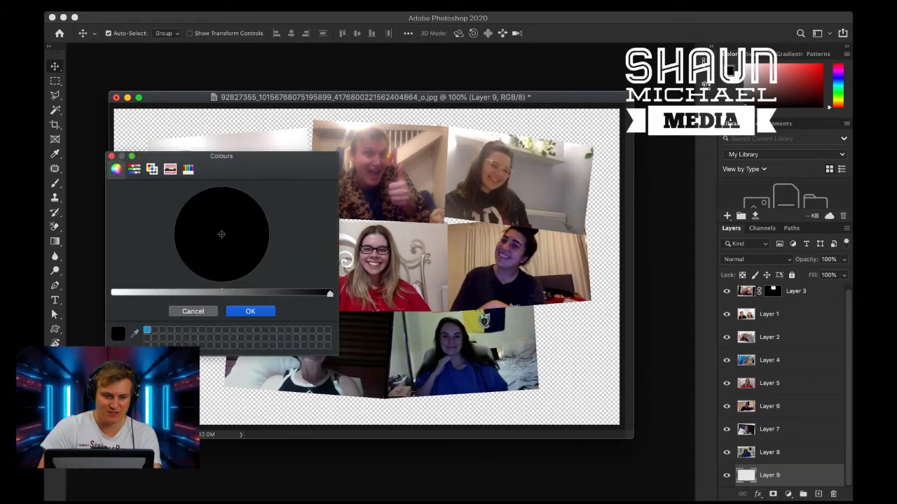
pyautogui.moveTo(330, 293); pyautogui.dragTo(113, 292)
pyautogui.moveTo(221, 234)
pyautogui.mouseDown()
pyautogui.moveTo(225, 214)
pyautogui.moveTo(206, 208)
pyautogui.moveTo(211, 222)
pyautogui.mouseUp()
pyautogui.press('Return')
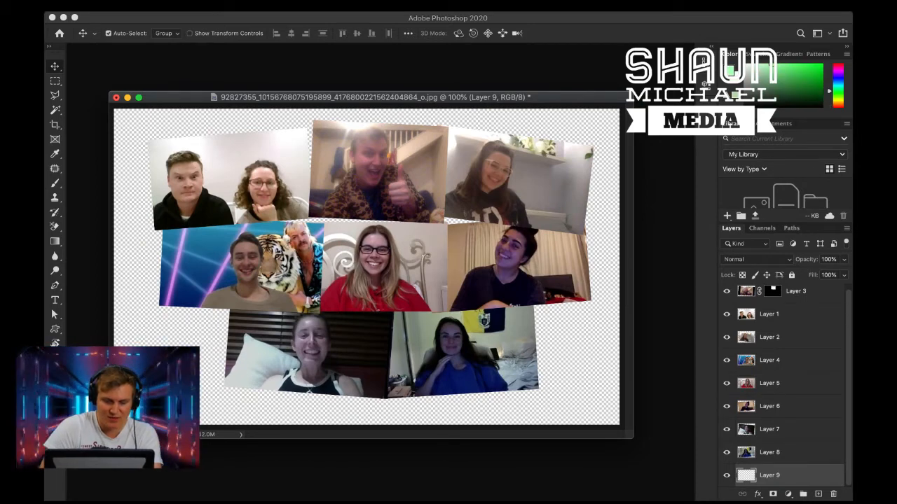
# - Fill Layer 9 with the white background colour and replace it with the light green foreground colour
pyautogui.press('super')
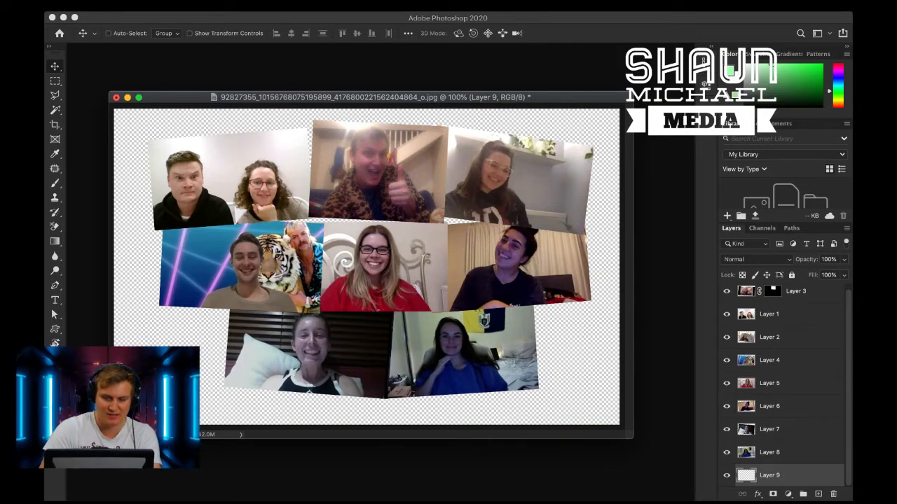
pyautogui.press('super+BackSpace')
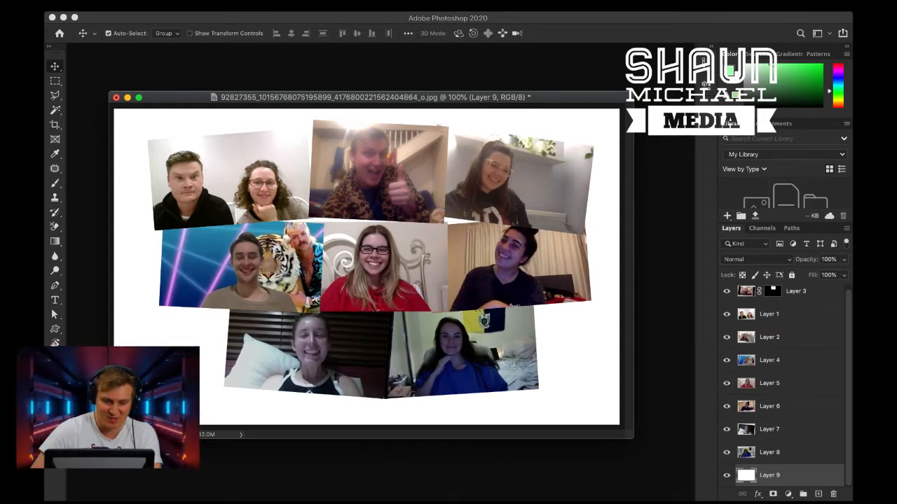
pyautogui.hotkey('alt', 'BackSpace')
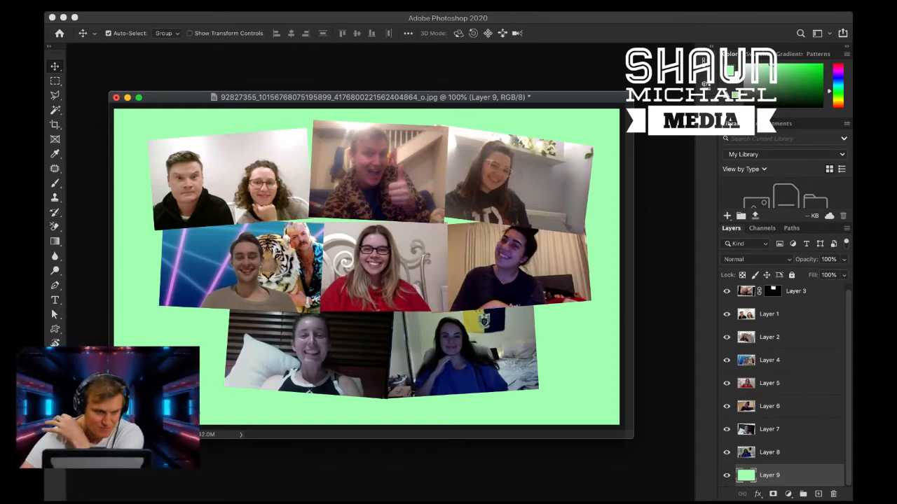
# - Apply a horizontal light-to-dark blue linear gradient across Layer 9 and hide all the tile layers above it
pyautogui.press('g')
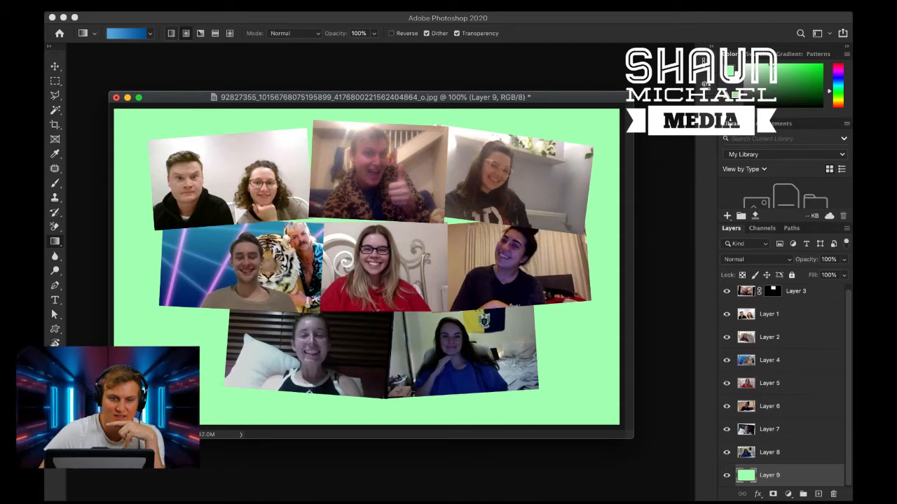
pyautogui.moveTo(140, 267); pyautogui.dragTo(612, 269)
pyautogui.moveTo(727, 452); pyautogui.dragTo(727, 314)
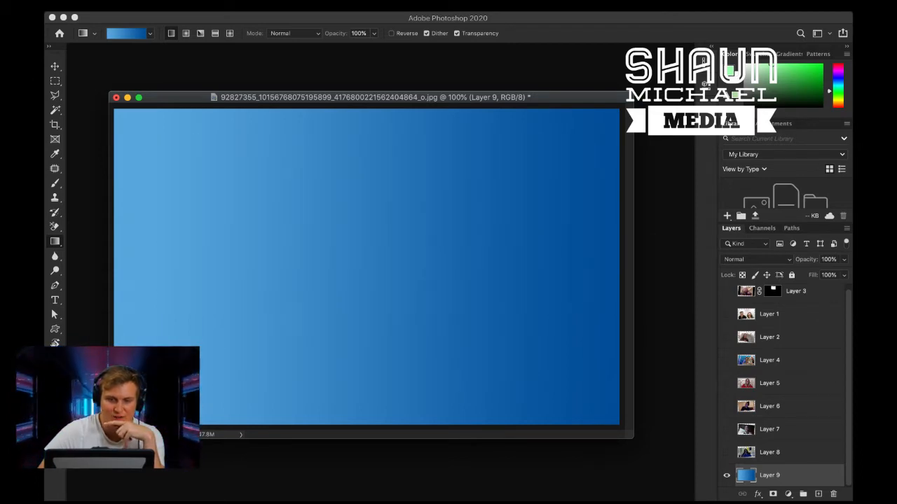
# - Try the blue gradient on Layer 9 as a radial fill and as an angle fill, both starting from the canvas centre
pyautogui.click(186, 34)
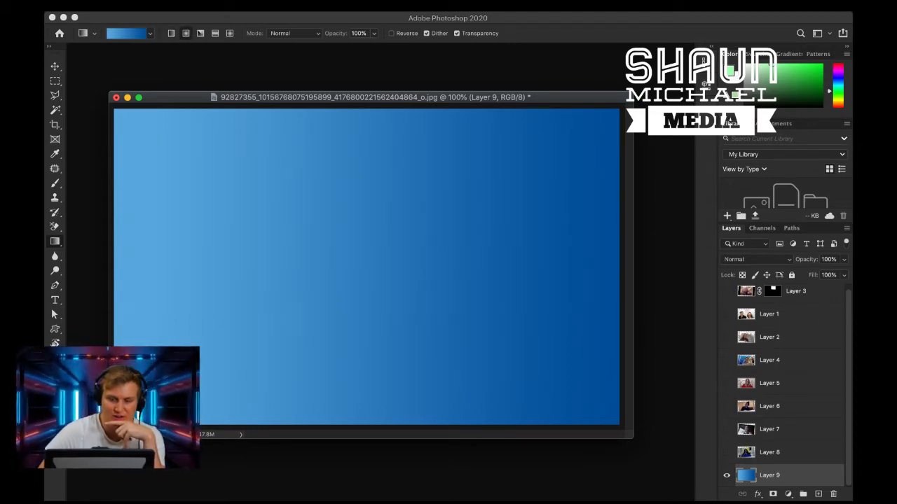
pyautogui.moveTo(360, 255); pyautogui.dragTo(175, 377)
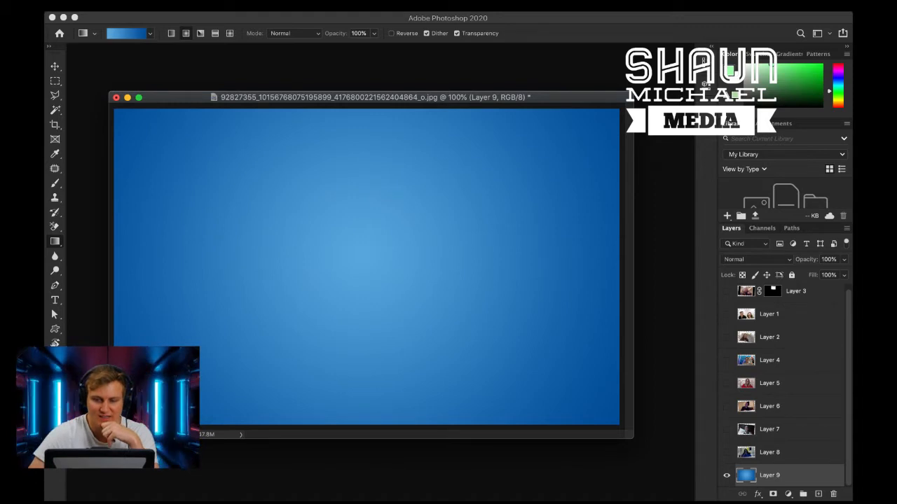
pyautogui.click(201, 34)
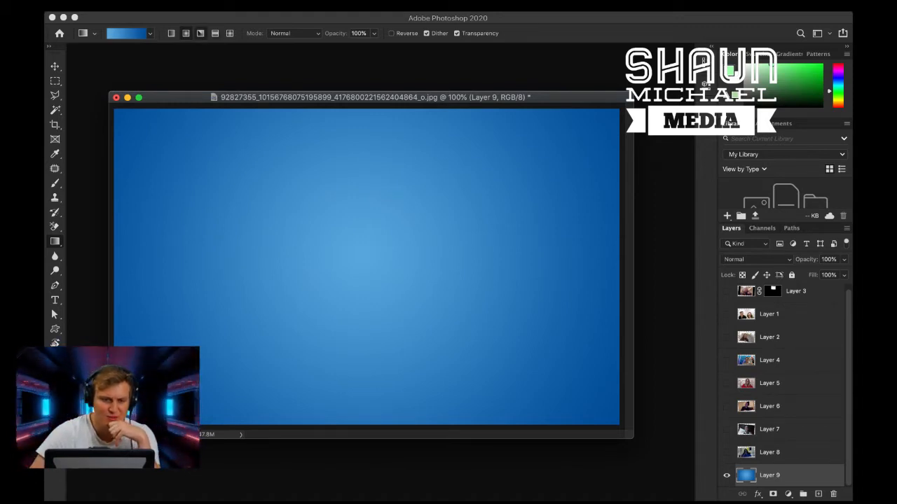
pyautogui.moveTo(362, 250); pyautogui.dragTo(164, 366)
pyautogui.moveTo(371, 251); pyautogui.dragTo(369, 187)
pyautogui.moveTo(373, 257); pyautogui.dragTo(568, 271)
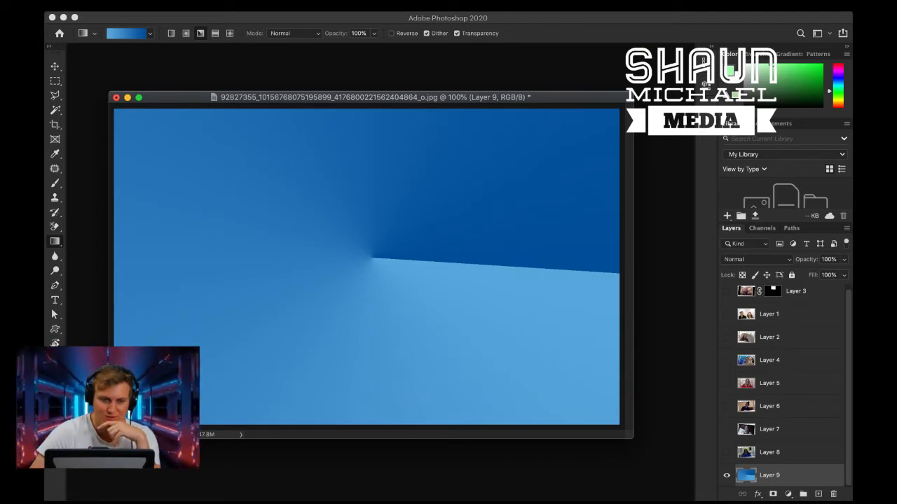
# - Try reflected gradients on Layer 9 from the canvas centre, first as horizontal bands and finally as a narrow vertical band
pyautogui.click(215, 33)
pyautogui.moveTo(367, 259); pyautogui.dragTo(369, 422)
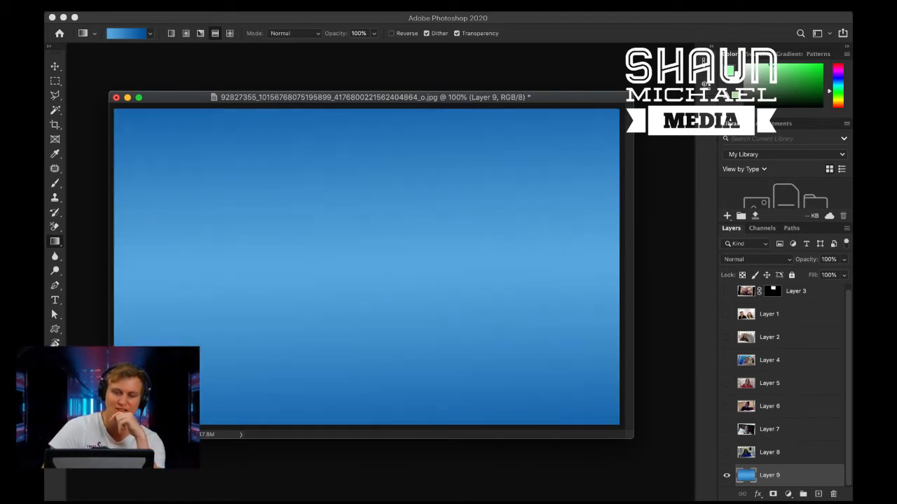
pyautogui.moveTo(359, 264); pyautogui.dragTo(361, 130)
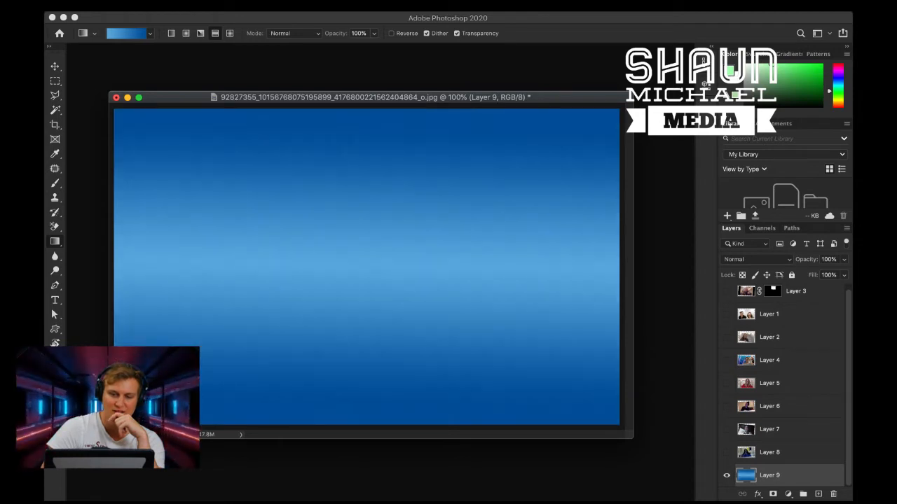
pyautogui.moveTo(362, 265); pyautogui.dragTo(447, 263)
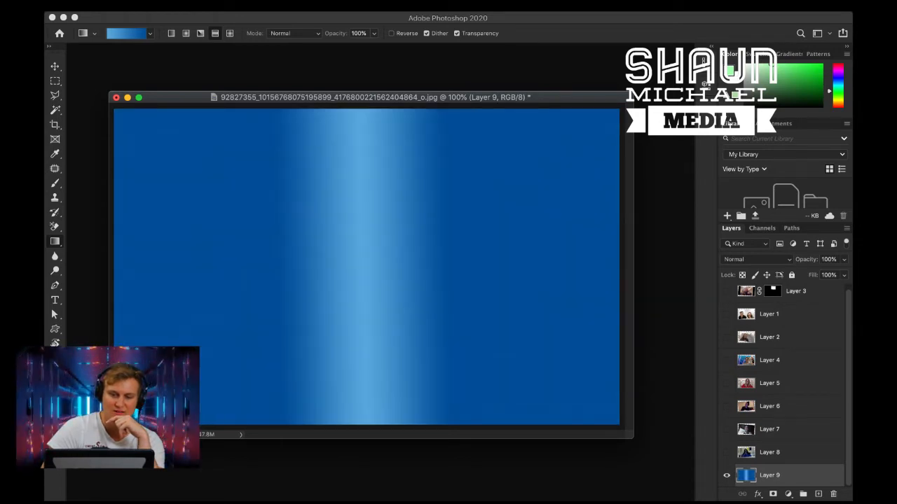
# - Fill Layer 9 with a blue radial gradient running from the canvas centre out towards the lower-left corner
pyautogui.click(186, 33)
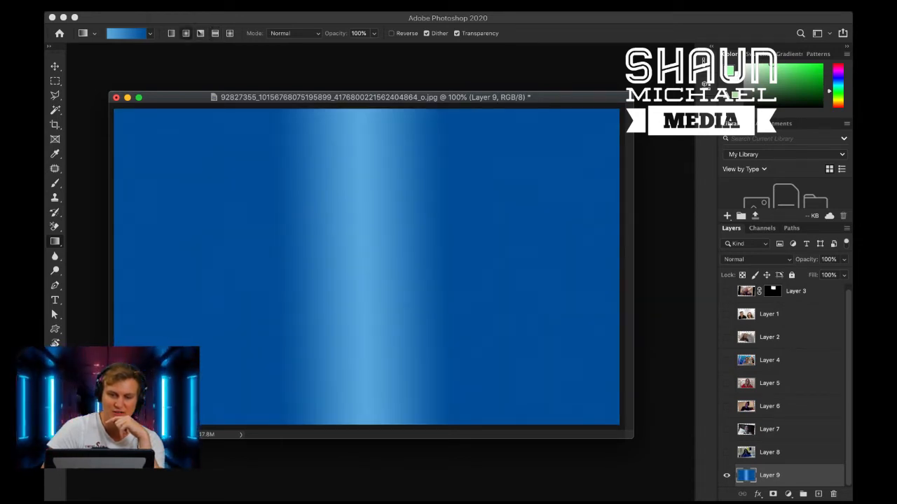
pyautogui.moveTo(361, 260); pyautogui.dragTo(210, 358)
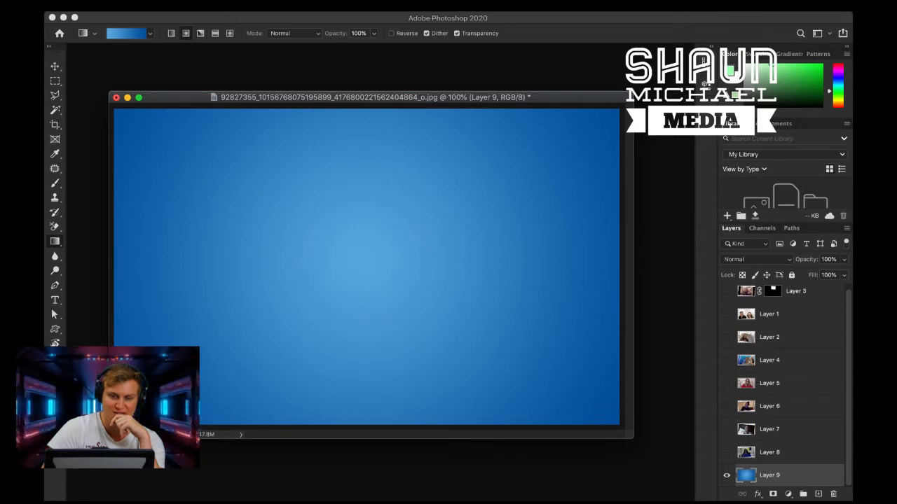
pyautogui.click(126, 33)
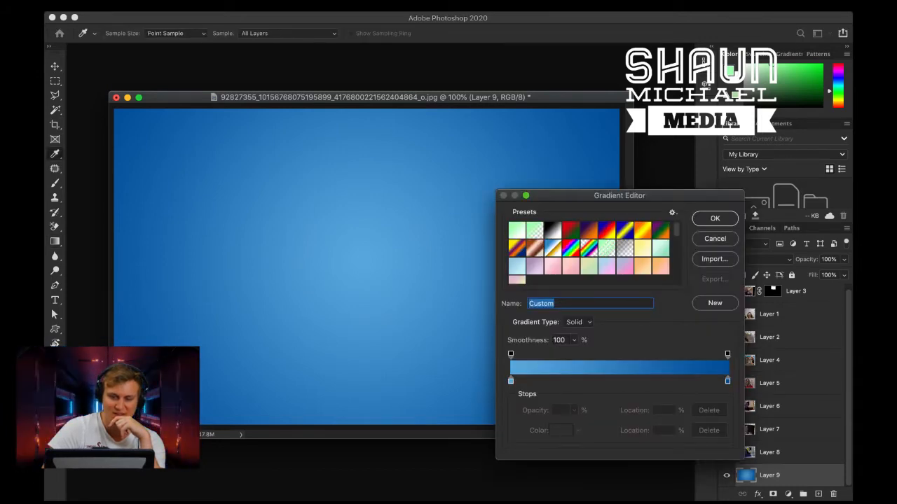
pyautogui.doubleClick(510, 381)
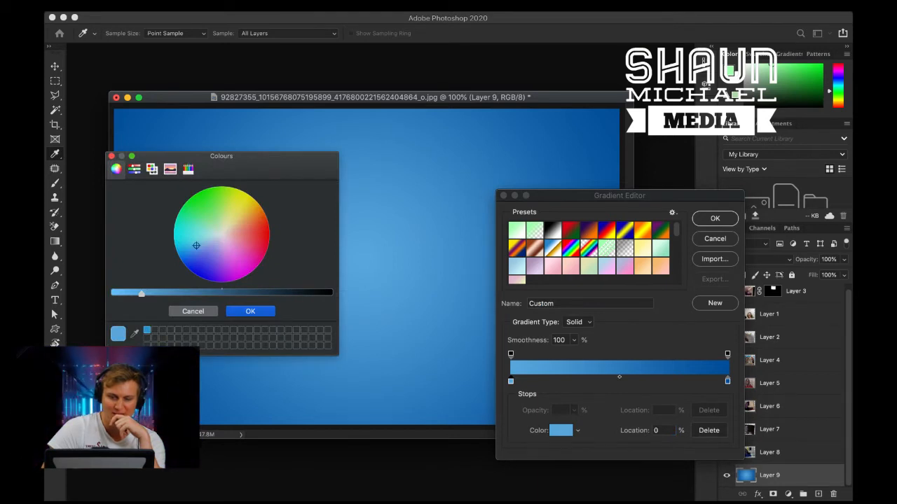
pyautogui.press('Escape')
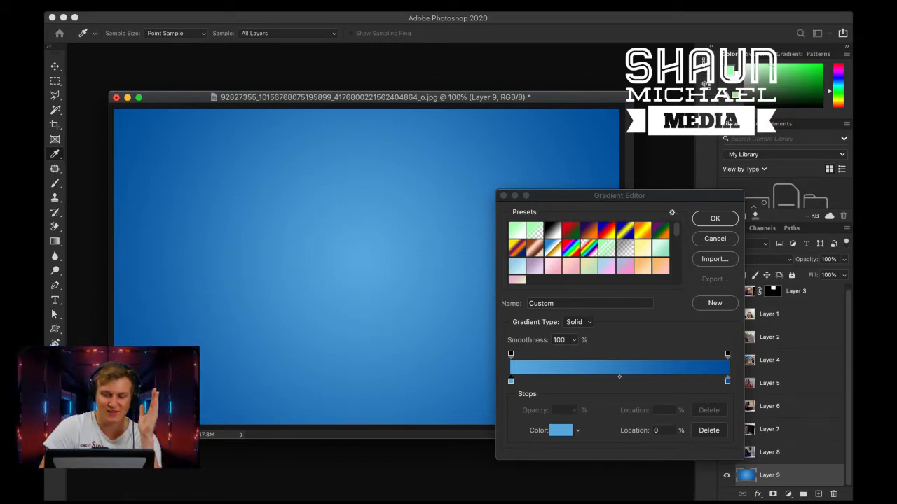
pyautogui.click(560, 431)
pyautogui.moveTo(196, 245); pyautogui.dragTo(224, 213)
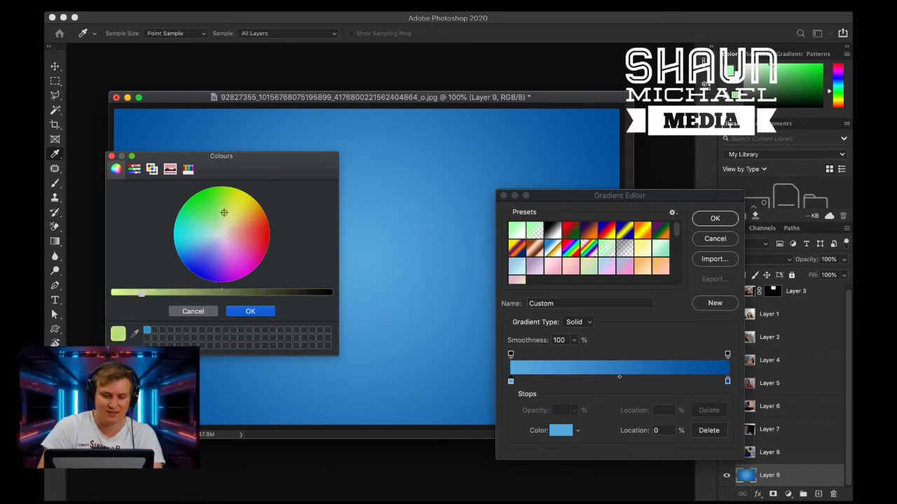
# - Switch to the browser and look through the "nice colour palette" image results for a suitable colour scheme
pyautogui.press('super+Tab')
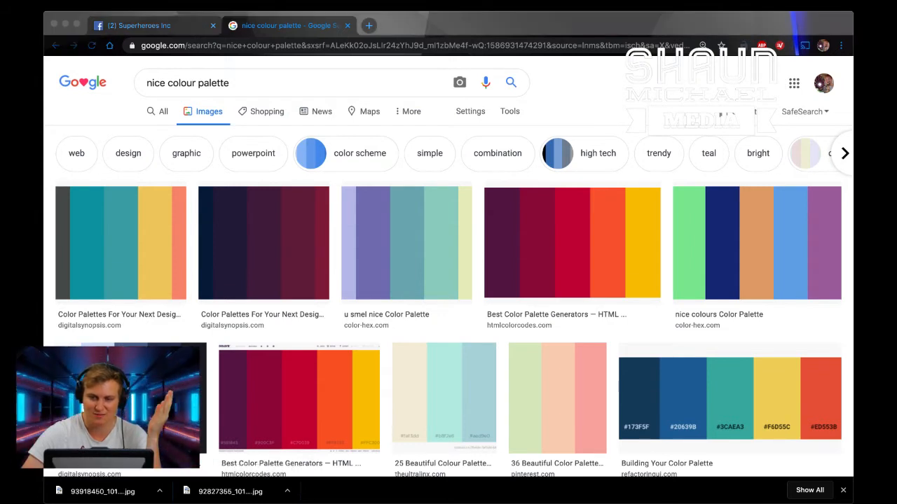
pyautogui.click(264, 243)
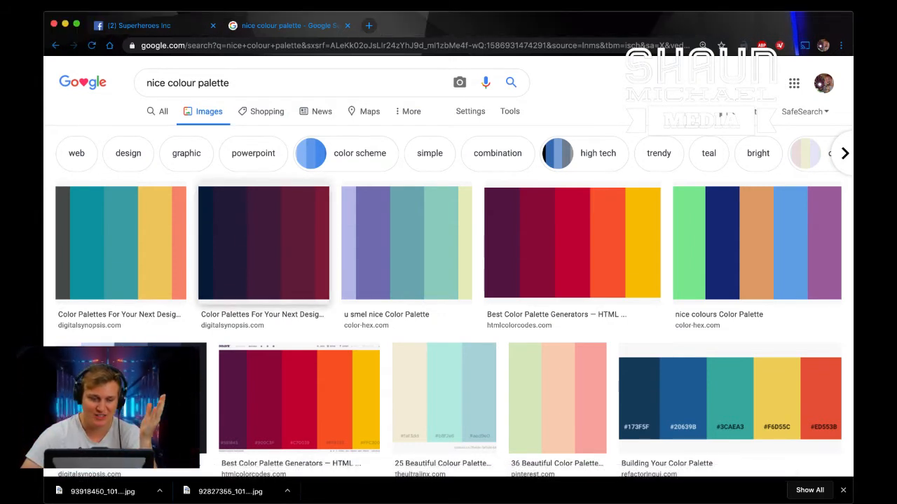
pyautogui.scroll(-5, 263, 243)
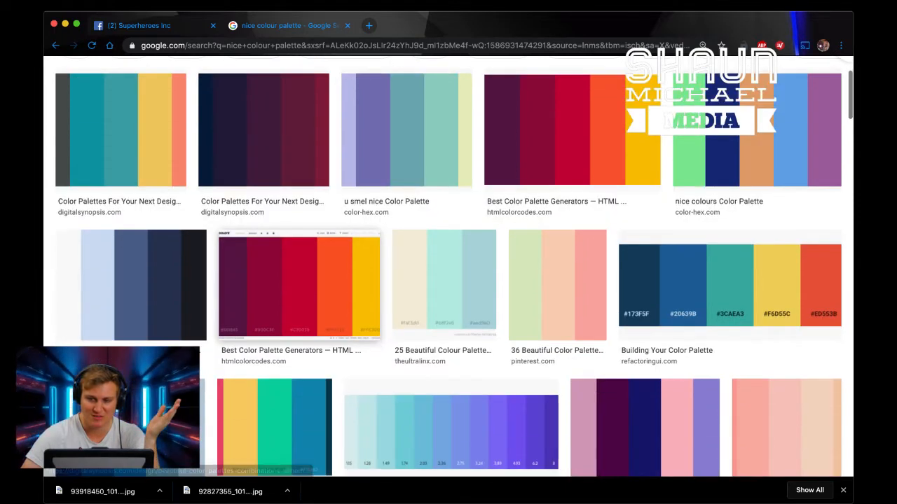
pyautogui.scroll(-2, 449, 266)
pyautogui.scroll(4, 449, 266)
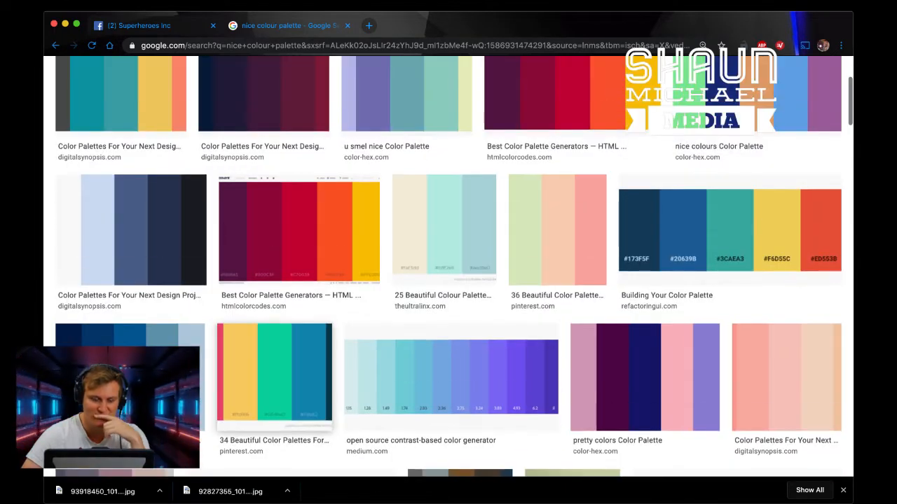
pyautogui.scroll(2, 448, 267)
pyautogui.scroll(1, 448, 266)
pyautogui.scroll(-1, 448, 266)
pyautogui.scroll(1, 448, 266)
pyautogui.scroll(-1, 448, 266)
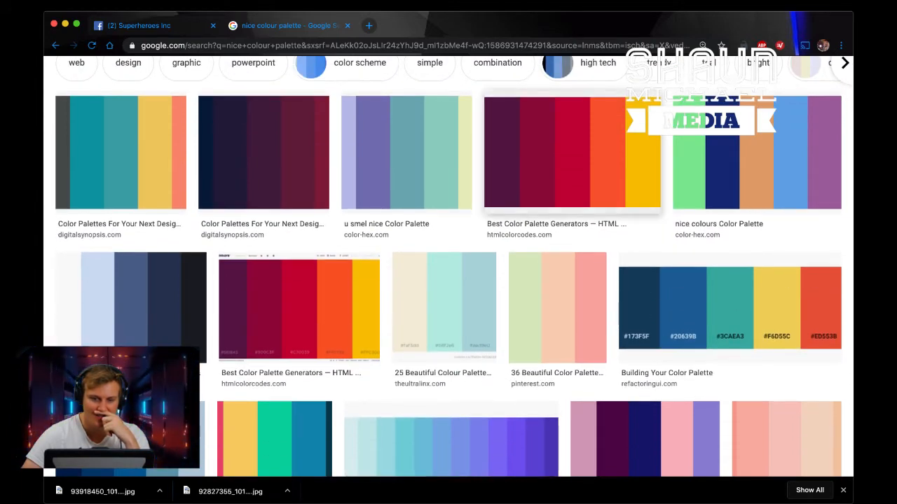
pyautogui.scroll(-3, 299, 308)
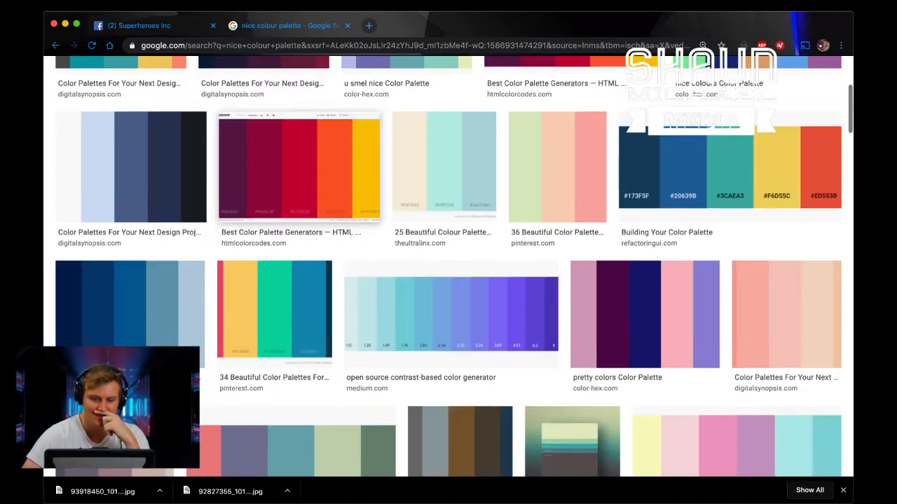
pyautogui.scroll(-1, 294, 182)
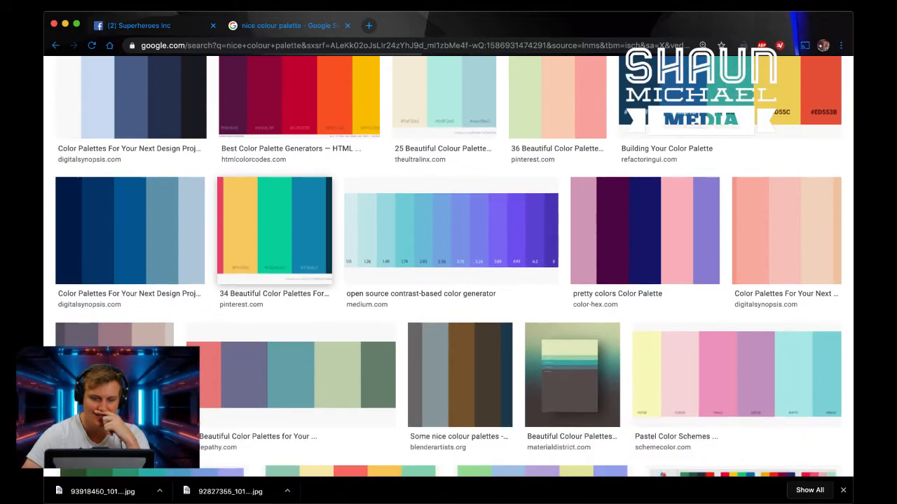
pyautogui.scroll(-12, 371, 210)
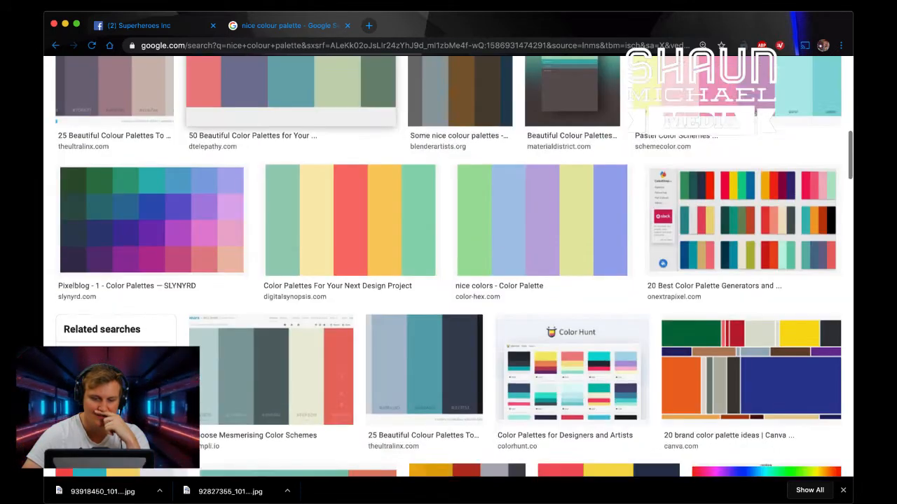
pyautogui.scroll(-6, 487, 294)
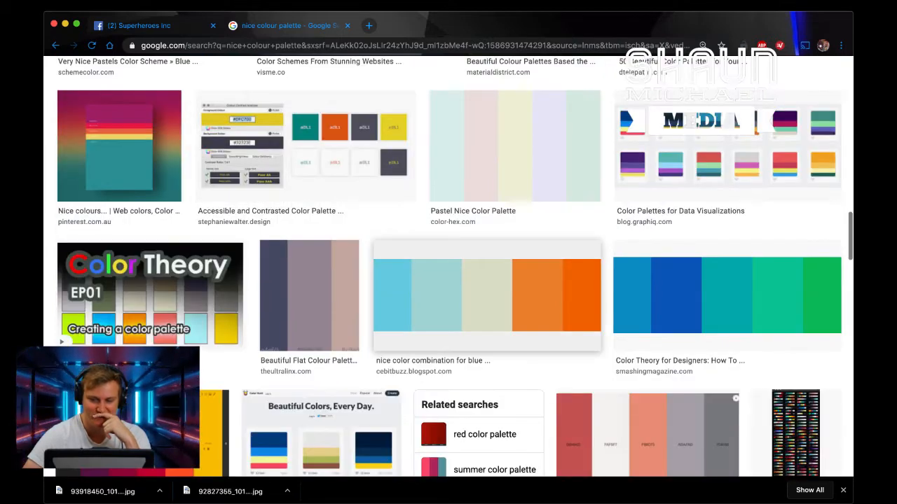
# - Preview the blue-to-orange "nice color combination for blue" palette image and open it in Photoshop as a separate document
pyautogui.click(487, 294)
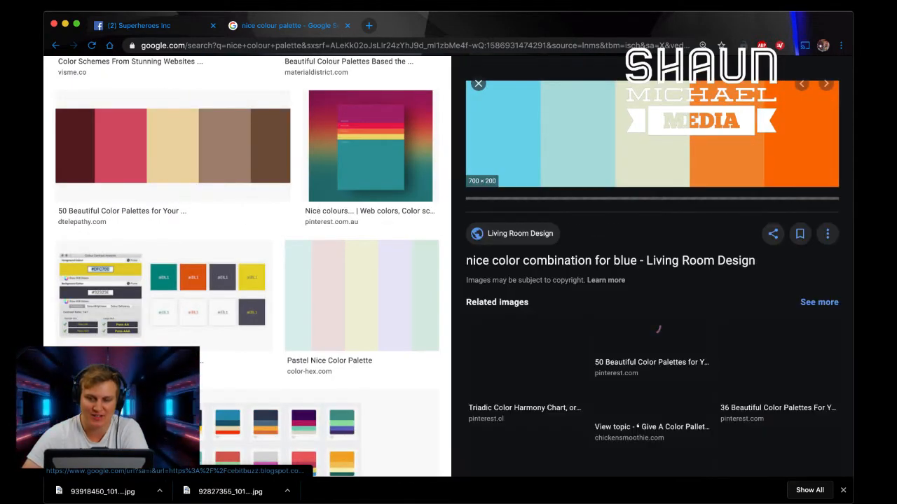
pyautogui.moveTo(581, 140); pyautogui.dragTo(362, 487)
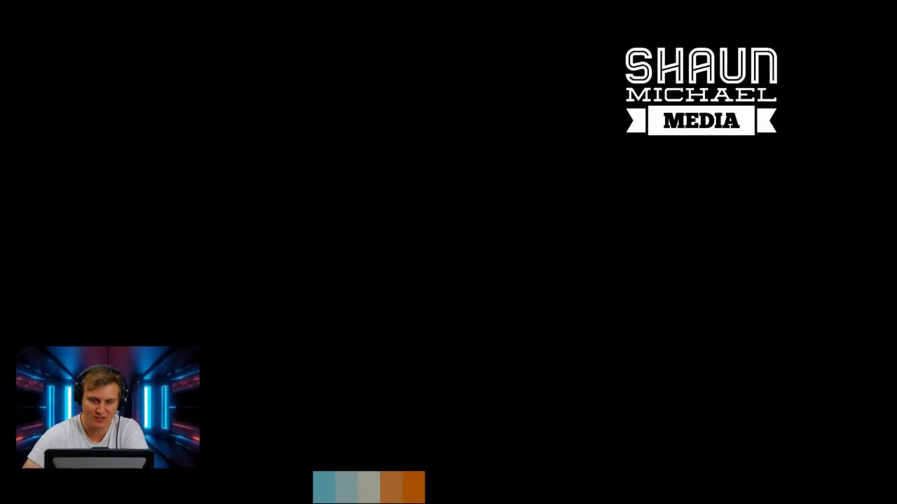
pyautogui.moveTo(368, 487)
pyautogui.mouseDown()
pyautogui.moveTo(540, 307)
pyautogui.moveTo(356, 503)
pyautogui.moveTo(378, 479)
pyautogui.mouseUp()
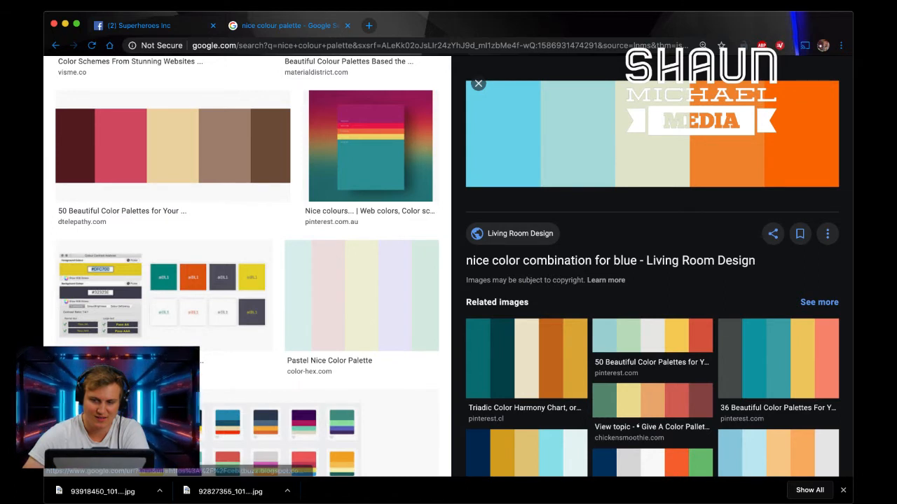
pyautogui.press('super+Tab')
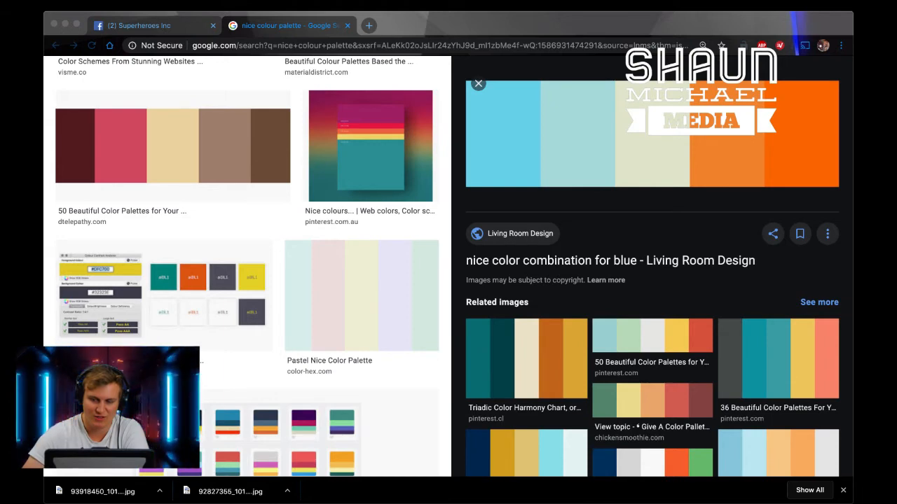
pyautogui.press('super+Tab')
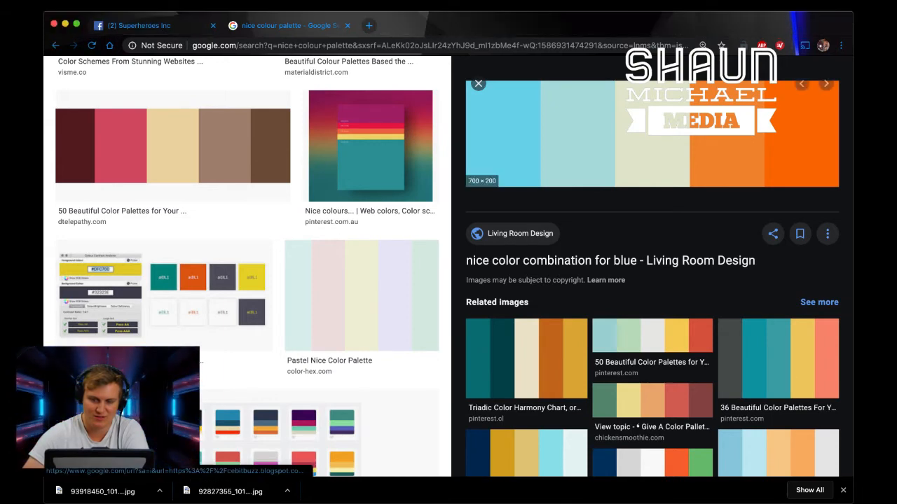
pyautogui.moveTo(583, 151); pyautogui.dragTo(358, 486)
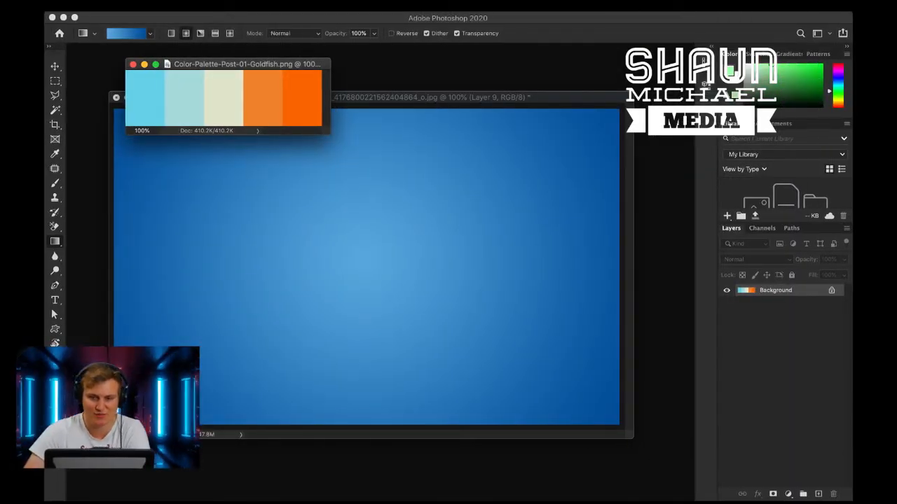
# - Try sampling the bright blue and pale aqua swatches of the palette image as the foreground colour
pyautogui.moveTo(224, 63); pyautogui.dragTo(449, 392)
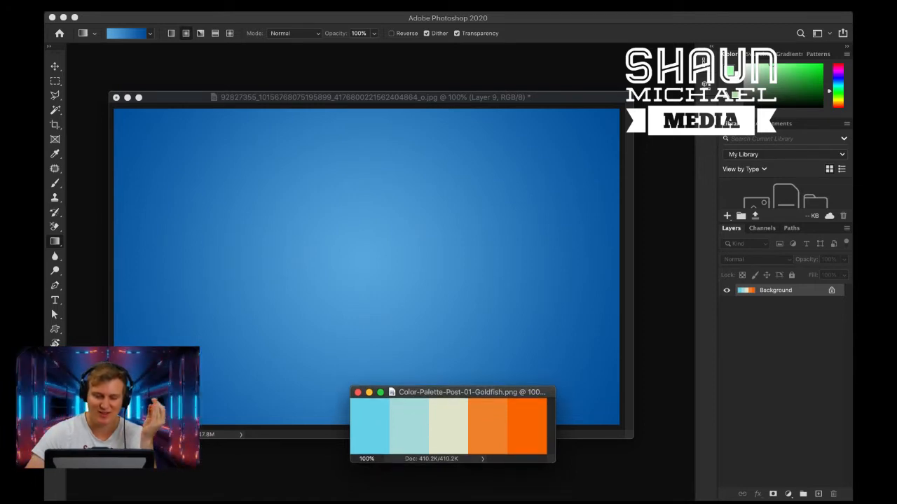
pyautogui.moveTo(449, 392); pyautogui.dragTo(416, 357)
pyautogui.click(52, 393)
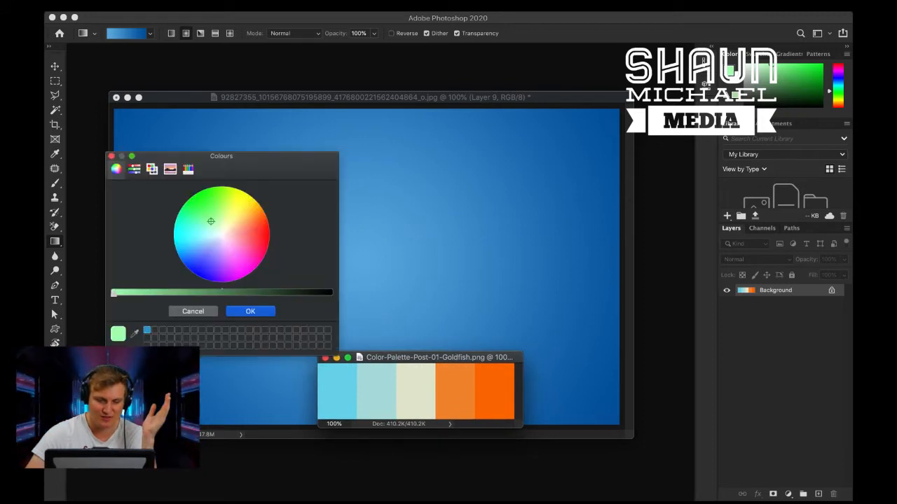
pyautogui.click(134, 334)
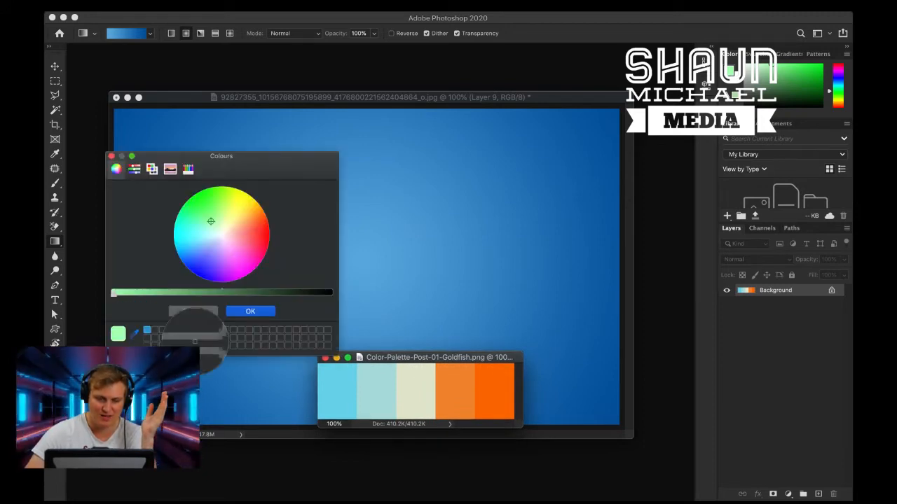
pyautogui.click(336, 388)
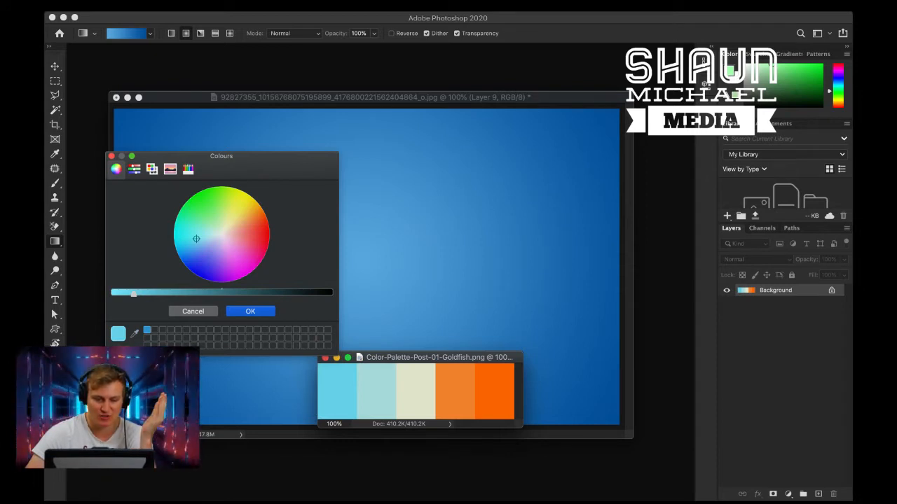
pyautogui.click(134, 333)
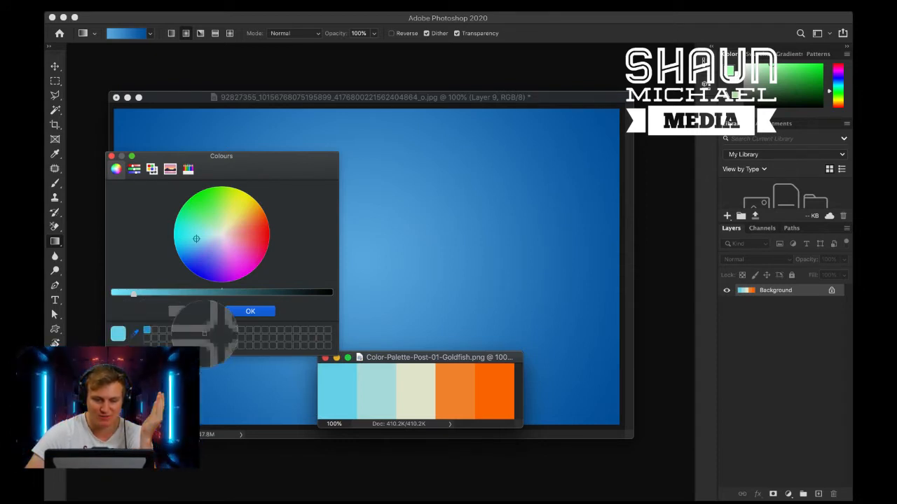
pyautogui.click(371, 387)
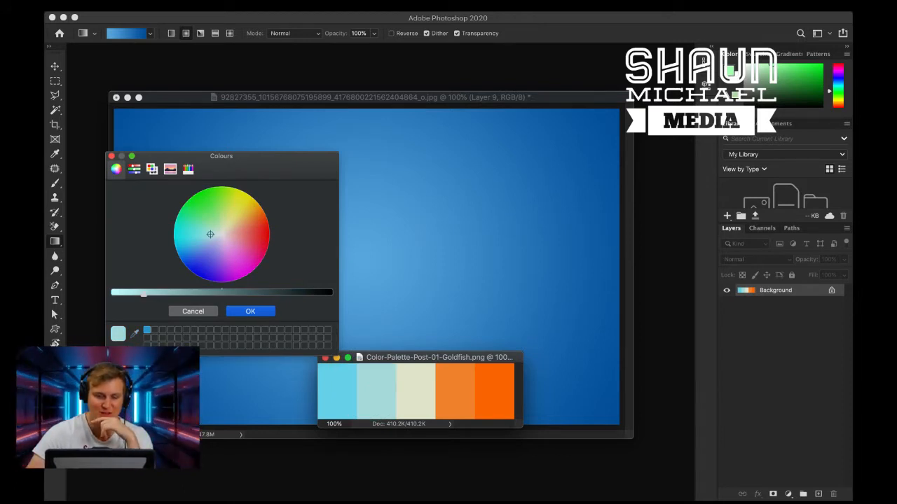
pyautogui.press('Escape')
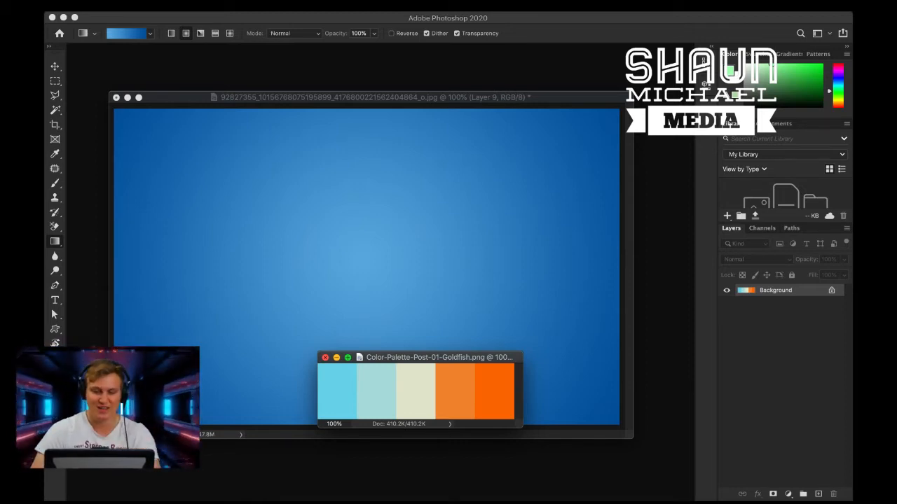
# - Close the palette document, show all the photo layers again and select Layer 1, the two-person tile
pyautogui.press('super+w')
pyautogui.moveTo(726, 452); pyautogui.dragTo(726, 291)
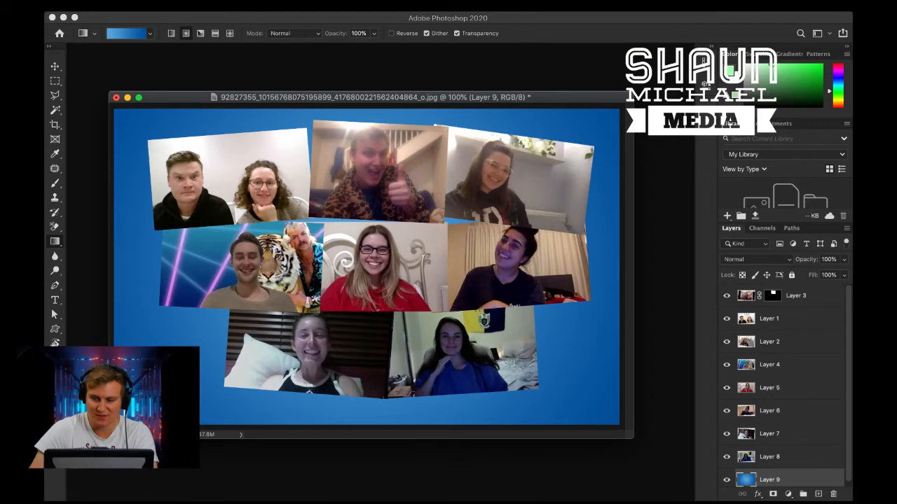
pyautogui.click(769, 318)
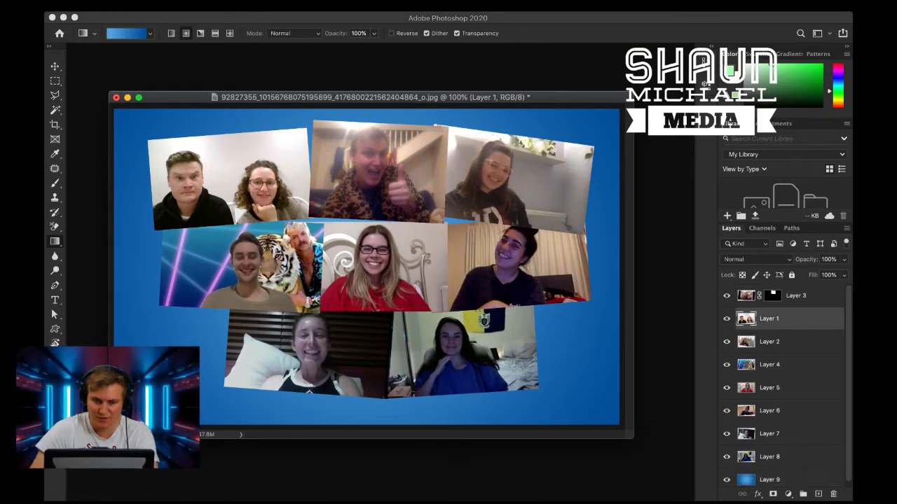
pyautogui.click(727, 319)
pyautogui.click(726, 318)
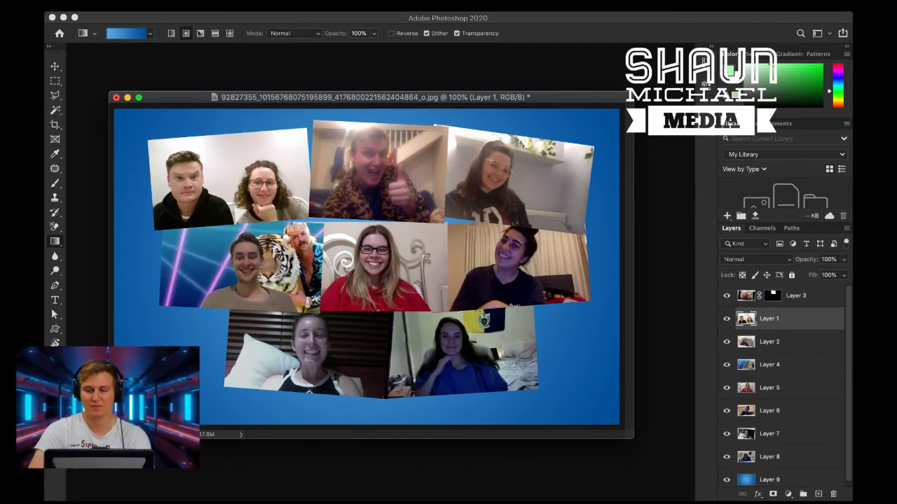
pyautogui.doubleClick(804, 318)
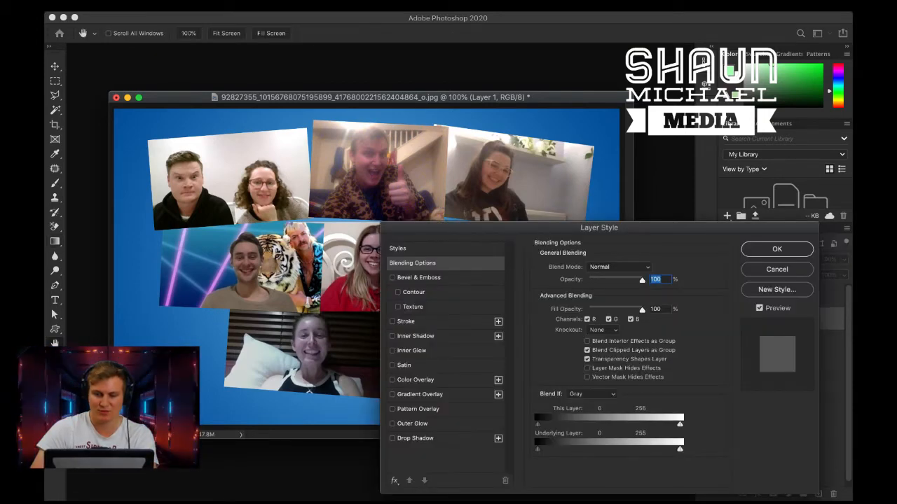
pyautogui.moveTo(599, 228); pyautogui.dragTo(397, 158)
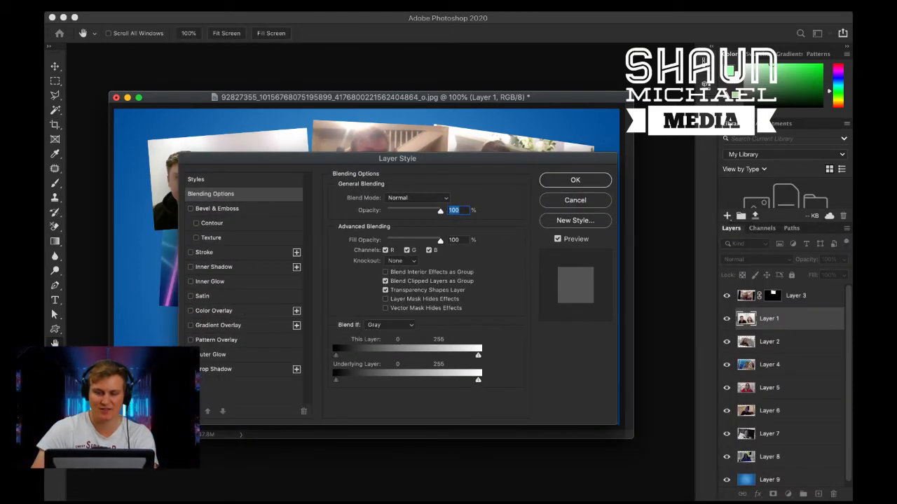
pyautogui.press('Return')
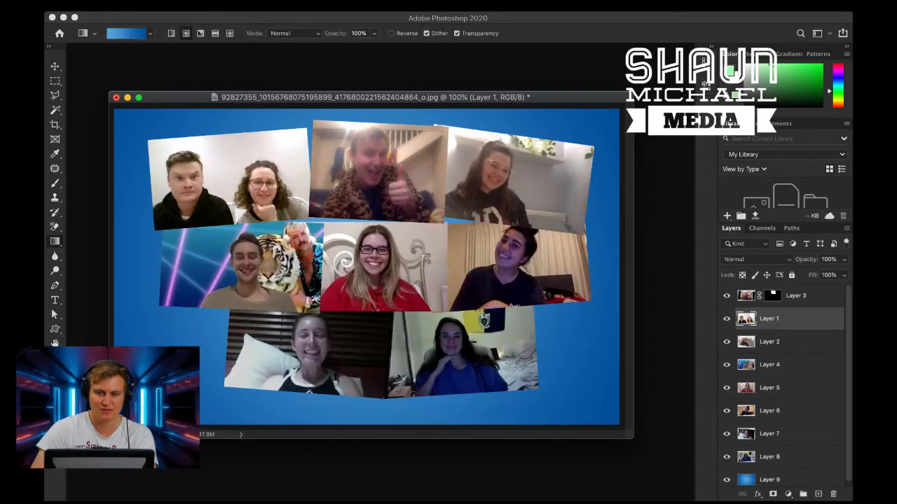
# - Search the application's help for "layer style" and look through the available Layer Style effects
pyautogui.press('super+shift+slash')
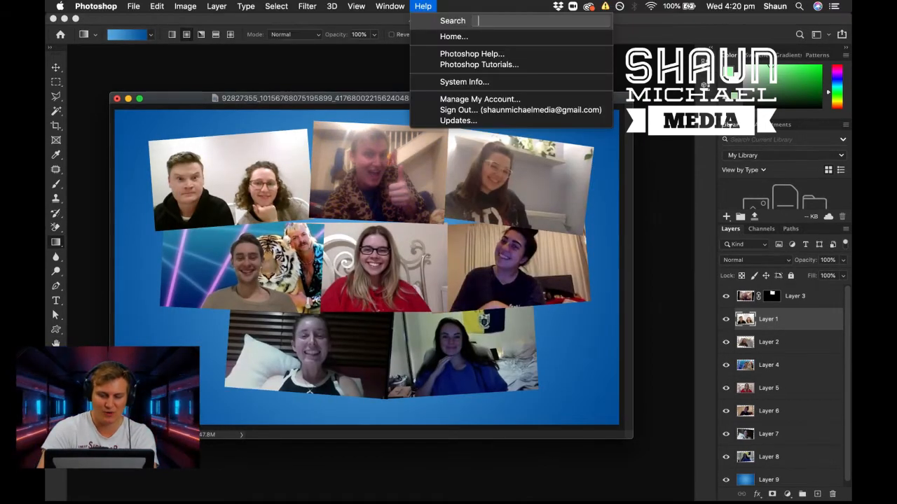
pyautogui.write('laye')
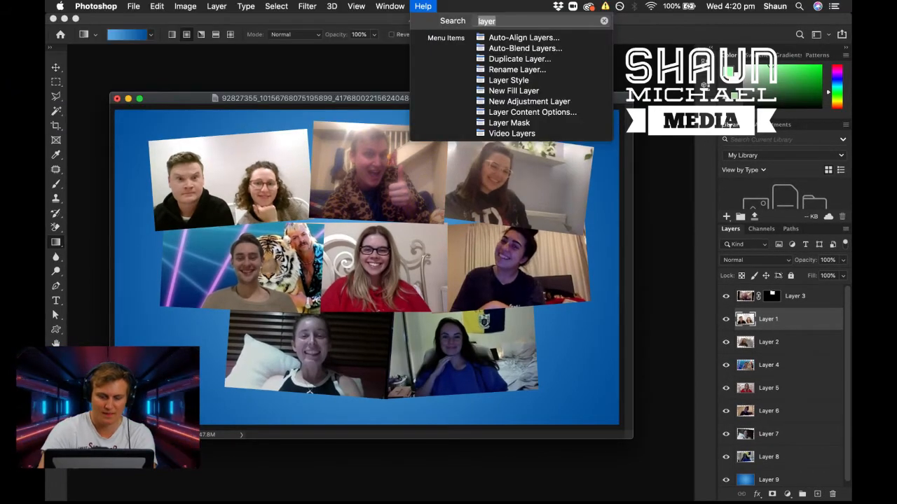
pyautogui.write('r')
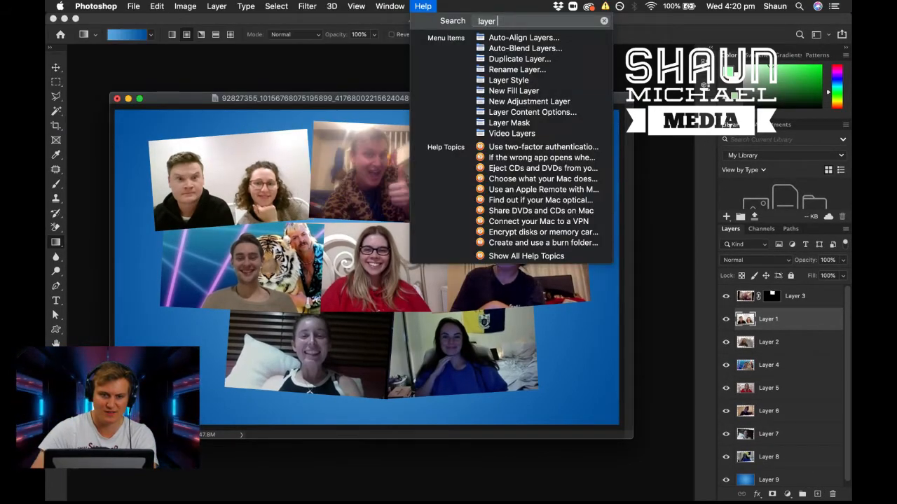
pyautogui.write('style')
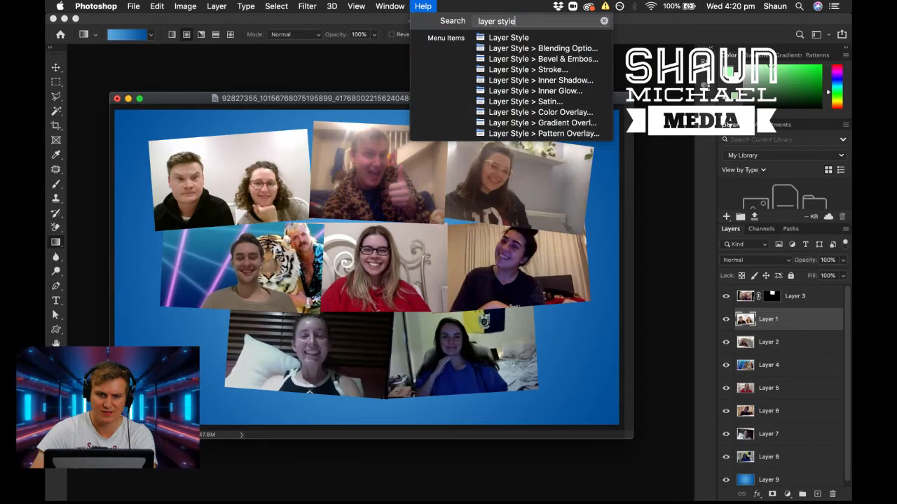
pyautogui.press('Down')
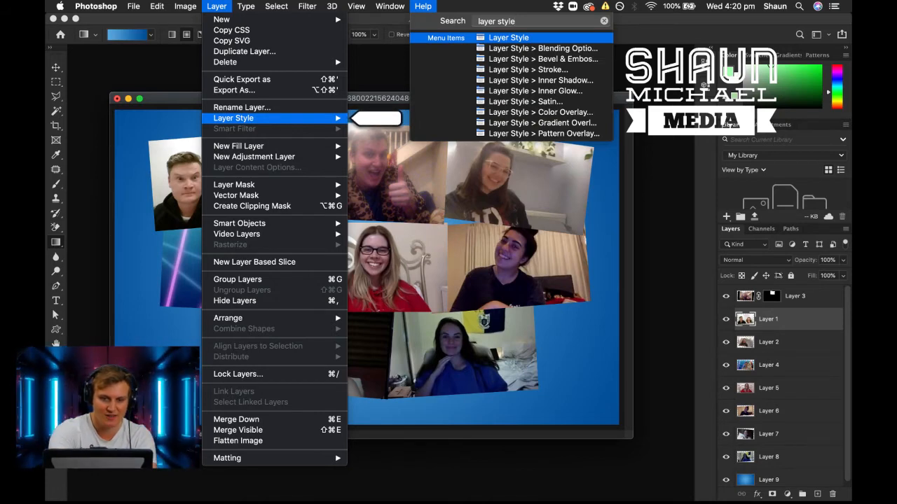
pyautogui.press('Down')
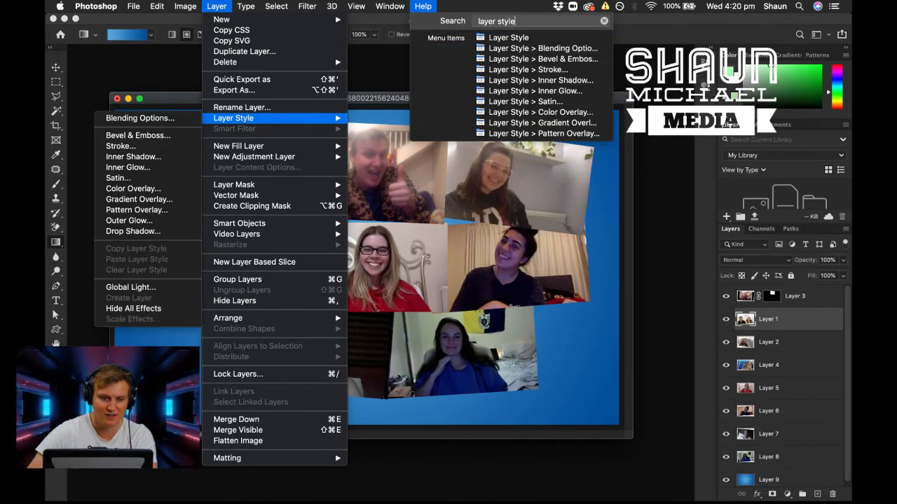
pyautogui.press('Down')
pyautogui.press('Down')
pyautogui.press('Down')
pyautogui.press('Down')
pyautogui.press('Down')
pyautogui.press('Down')
pyautogui.press('Down')
pyautogui.press('Down')
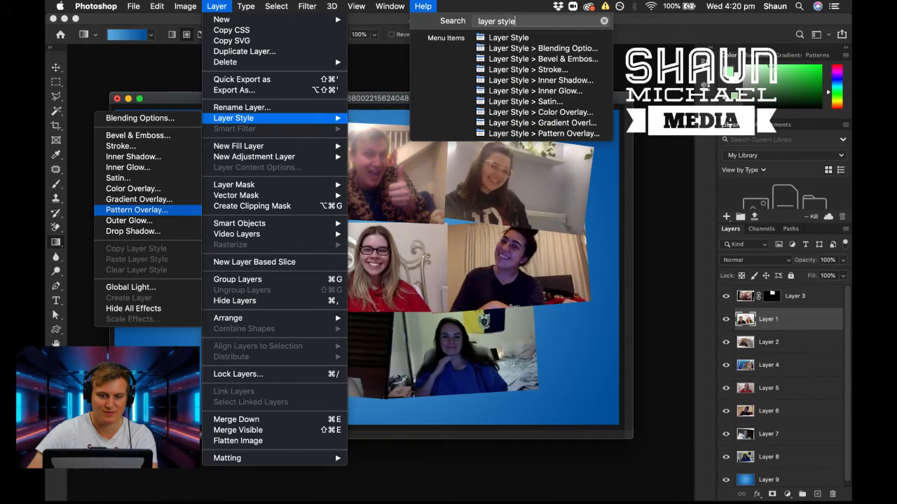
pyautogui.press('Escape')
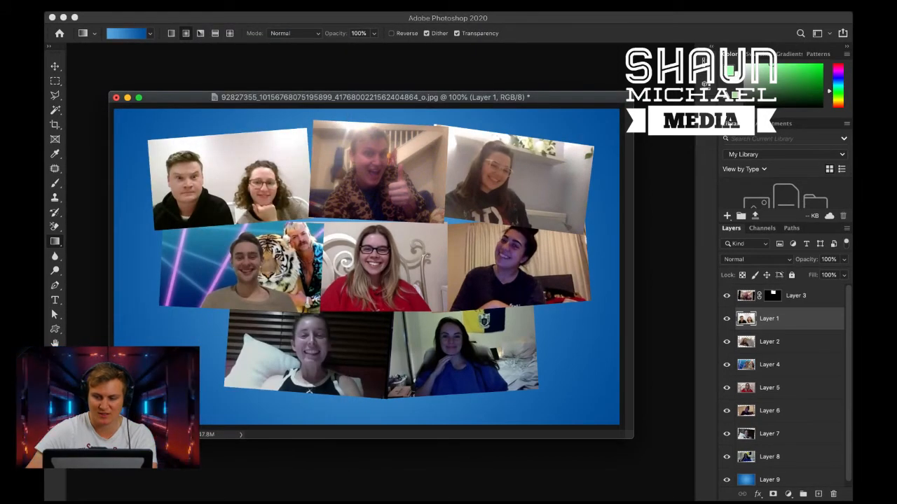
# - Add a Drop Shadow effect to Layer 1 through its layer style settings
pyautogui.doubleClick(807, 319)
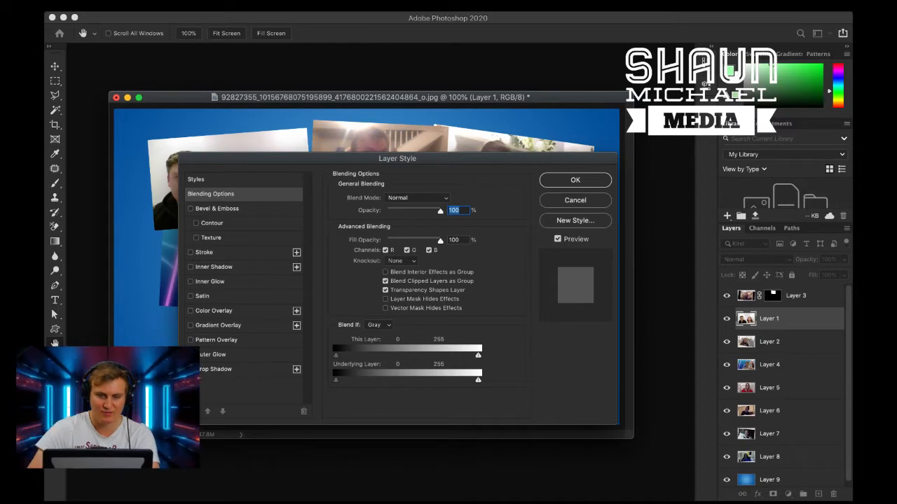
pyautogui.moveTo(397, 158); pyautogui.dragTo(522, 221)
pyautogui.click(338, 432)
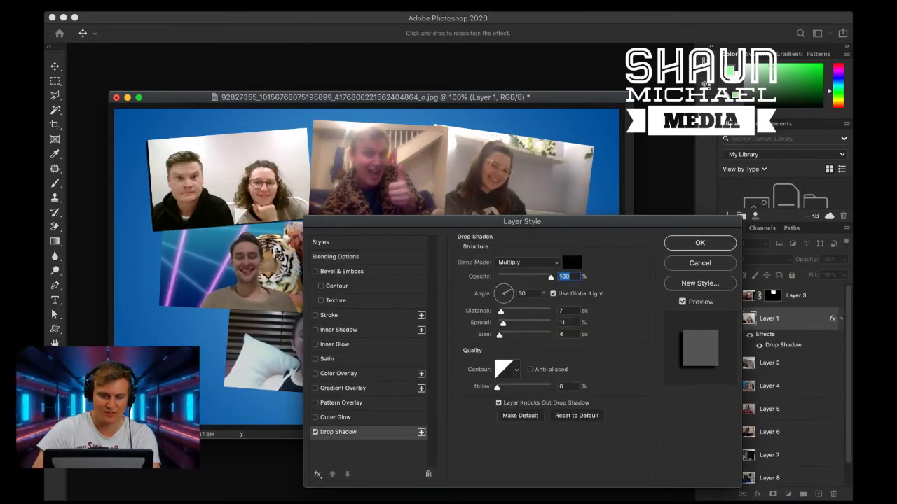
# - Set the angle of Layer 1's drop shadow to 65° and its distance to 21 px
pyautogui.click(502, 286)
pyautogui.click(509, 288)
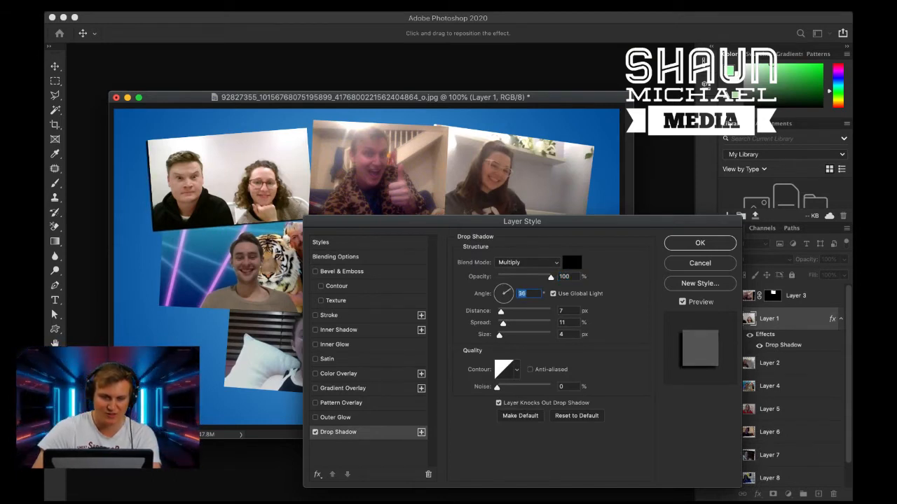
pyautogui.press('super+equal')
pyautogui.press('super+equal')
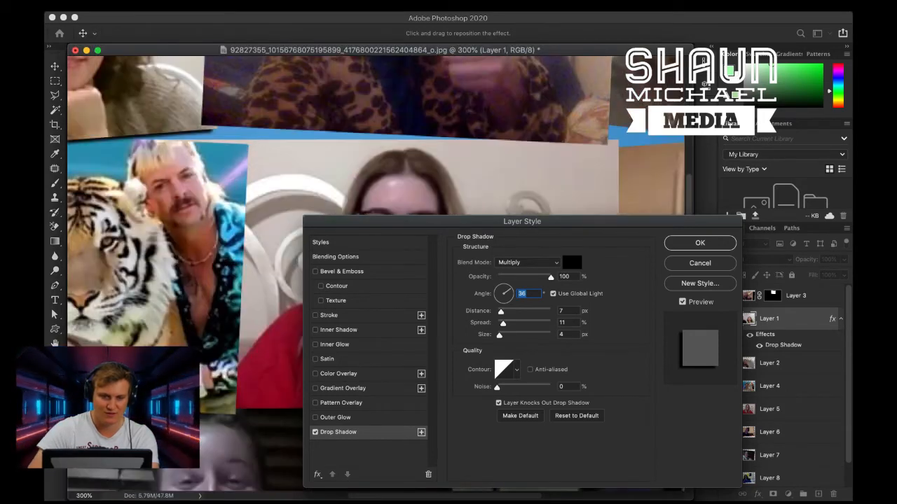
pyautogui.hscroll(-5, 378, 168)
pyautogui.scroll(8, 378, 168)
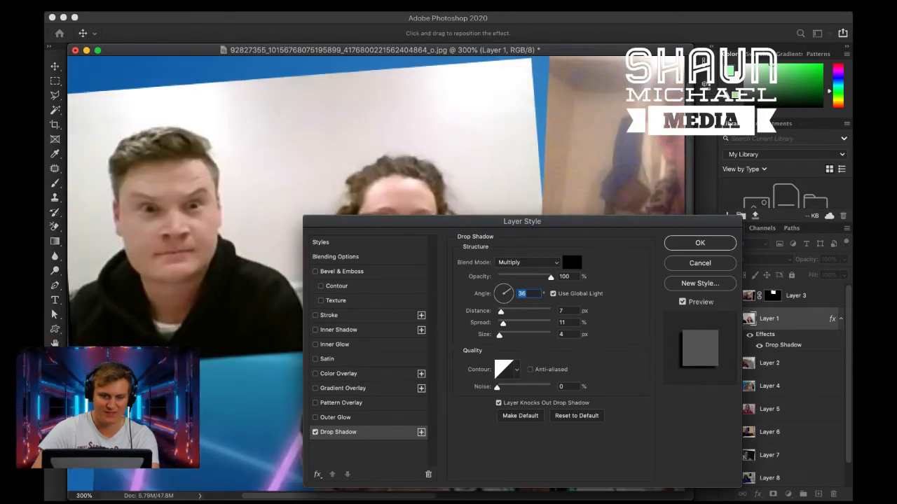
pyautogui.hscroll(-2, 378, 168)
pyautogui.scroll(1, 273, 196)
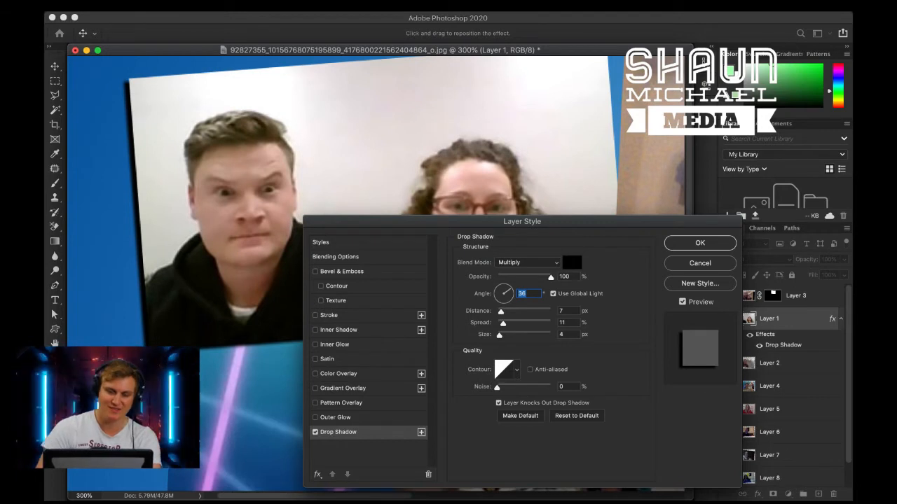
pyautogui.click(507, 287)
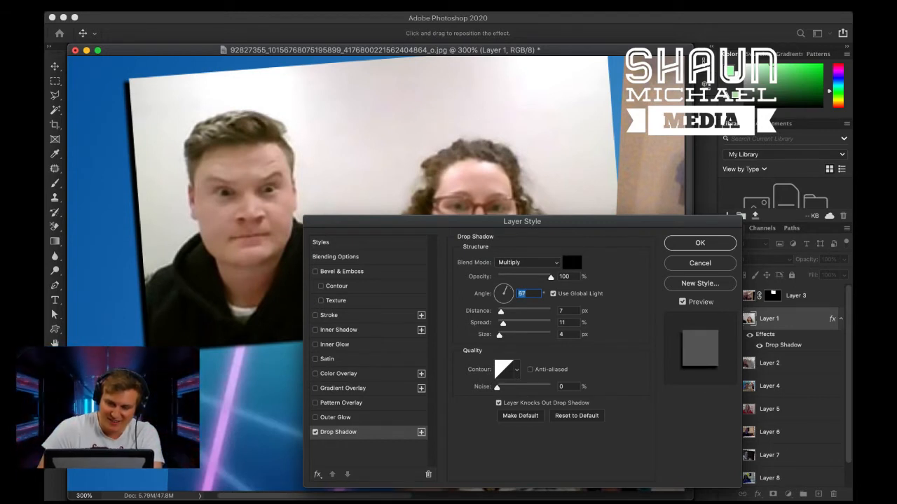
pyautogui.moveTo(501, 312); pyautogui.dragTo(504, 312)
pyautogui.press('Up')
pyautogui.press('Up')
pyautogui.press('Up')
pyautogui.press('Up')
pyautogui.press('Up')
pyautogui.press('Up')
pyautogui.press('Up')
pyautogui.press('Up')
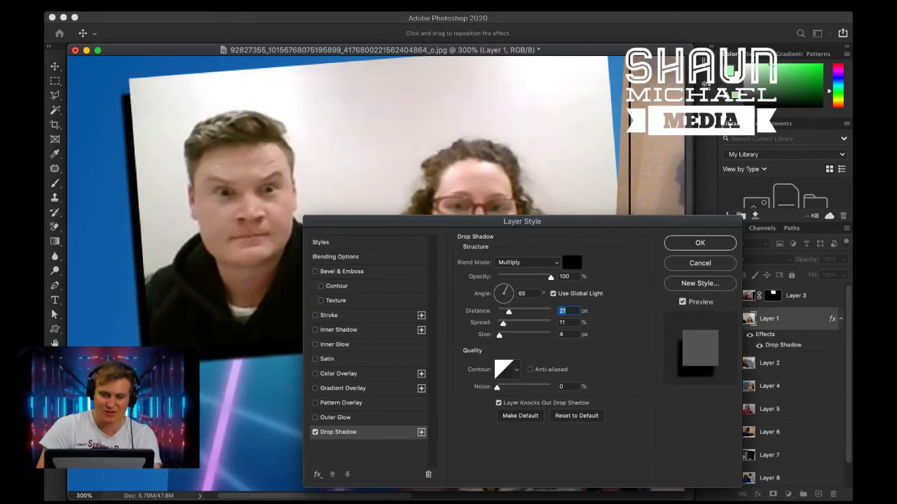
# - Reduce Layer 1's drop shadow opacity to 45%, set its size to 27 px and apply the layer style
pyautogui.moveTo(551, 277); pyautogui.dragTo(521, 278)
pyautogui.press('Down')
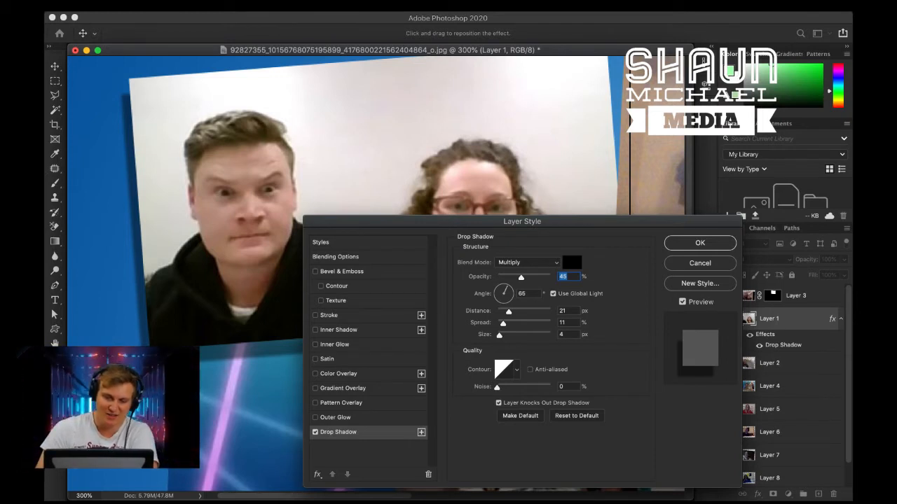
pyautogui.press('Tab')
pyautogui.press('Tab')
pyautogui.press('Tab')
pyautogui.press('Tab')
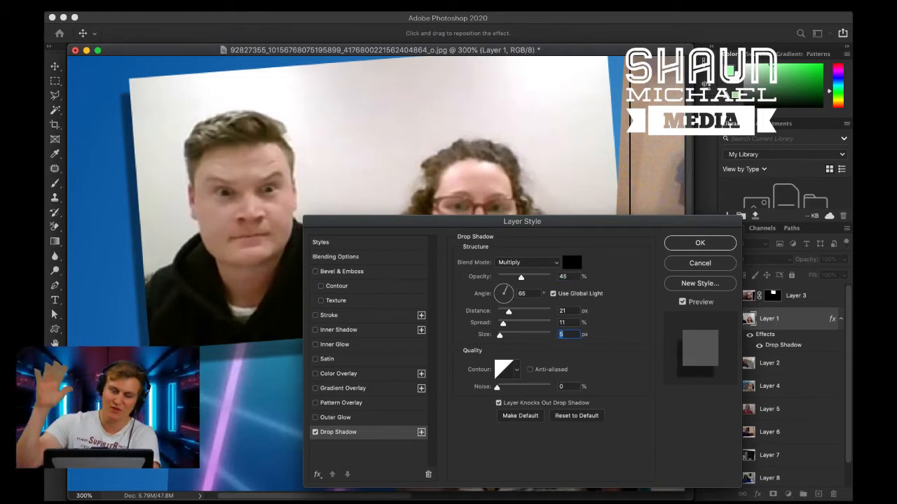
pyautogui.press('Up')
pyautogui.press('Up')
pyautogui.press('Up')
pyautogui.press('Up')
pyautogui.press('Up')
pyautogui.press('Up')
pyautogui.press('Up')
pyautogui.press('Up')
pyautogui.press('Up')
pyautogui.press('Up')
pyautogui.press('Up')
pyautogui.press('Up')
pyautogui.press('Up')
pyautogui.press('Up')
pyautogui.press('Up')
pyautogui.press('Up')
pyautogui.press('Up')
pyautogui.press('Up')
pyautogui.press('Up')
pyautogui.press('Up')
pyautogui.press('Up')
pyautogui.press('Up')
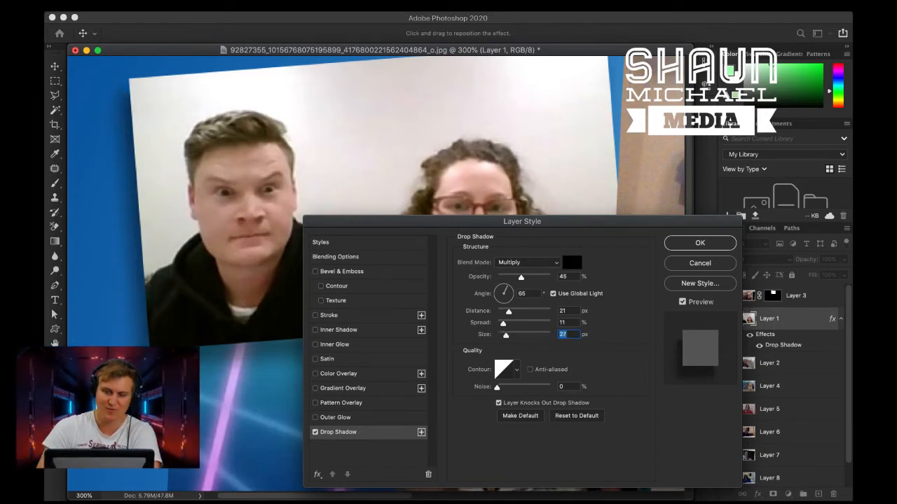
pyautogui.press('Return')
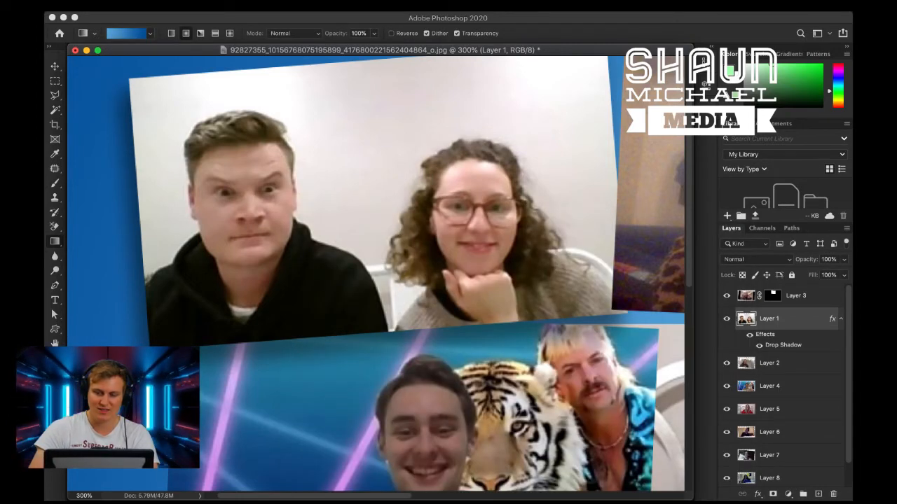
# - Apply a Drop Shadow layer style to Layer 2
pyautogui.click(769, 363)
pyautogui.doubleClick(799, 363)
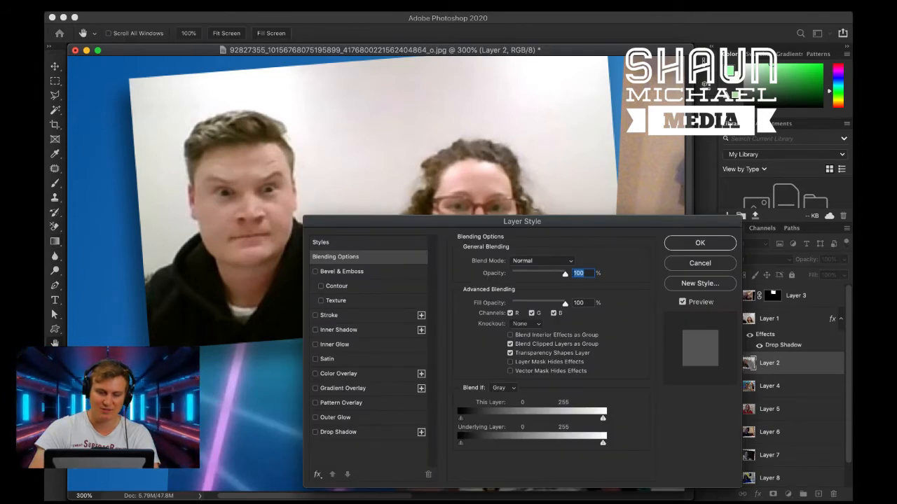
pyautogui.click(315, 432)
pyautogui.press('Return')
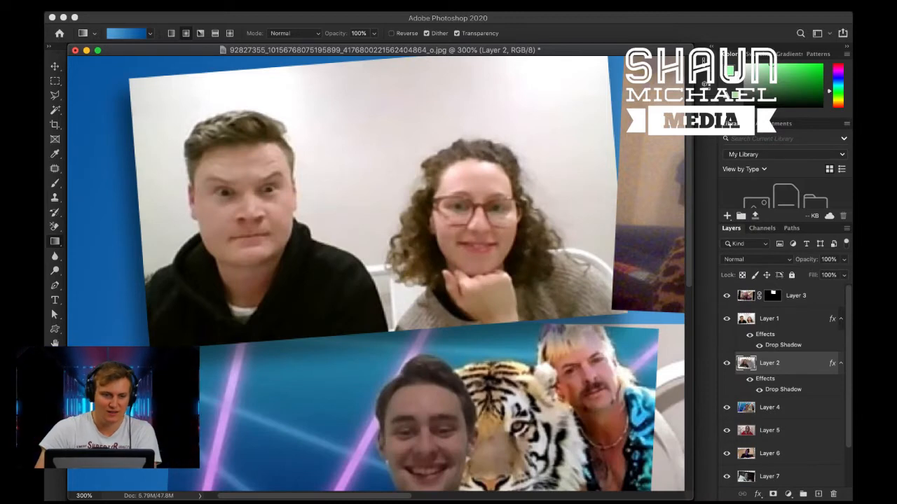
pyautogui.hotkey('alt', 'BackSpace')
pyautogui.press('v')
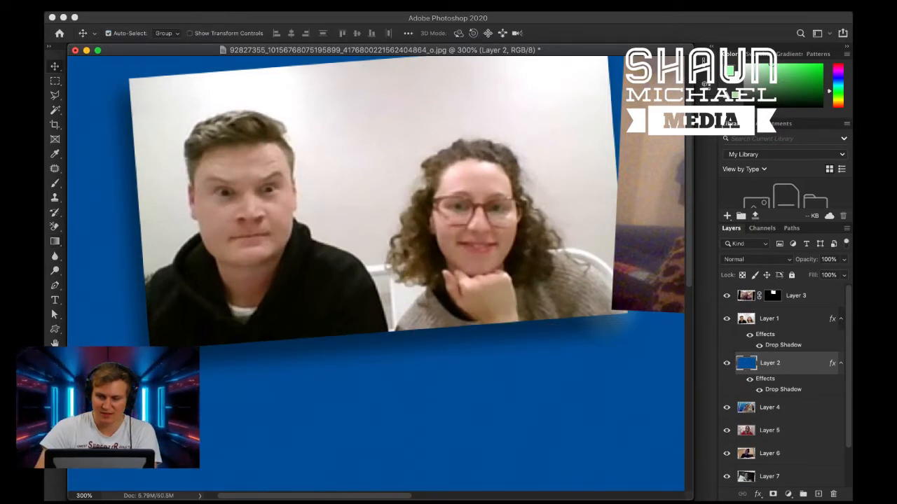
pyautogui.click(726, 363)
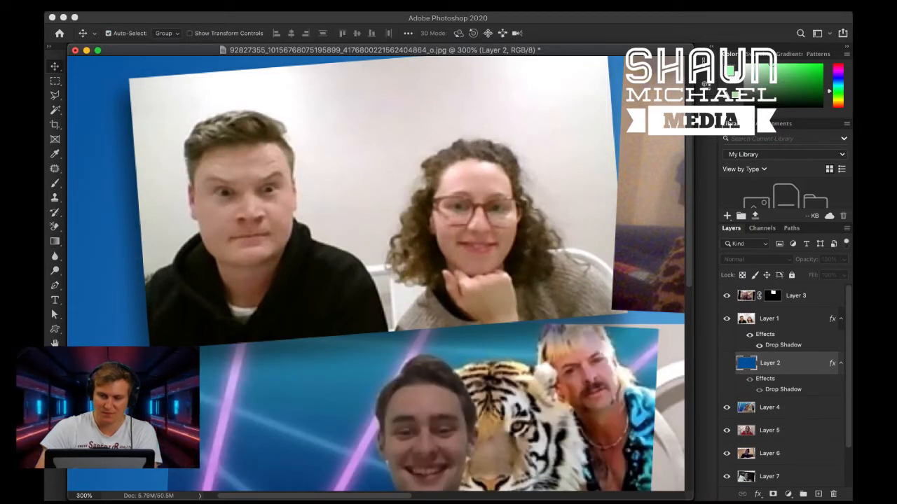
pyautogui.scroll(-5, 95, 100)
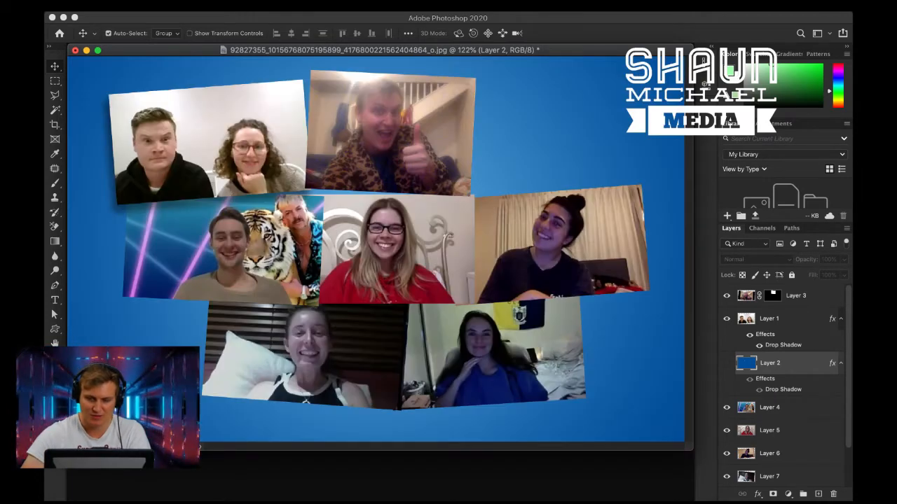
pyautogui.press('super+z')
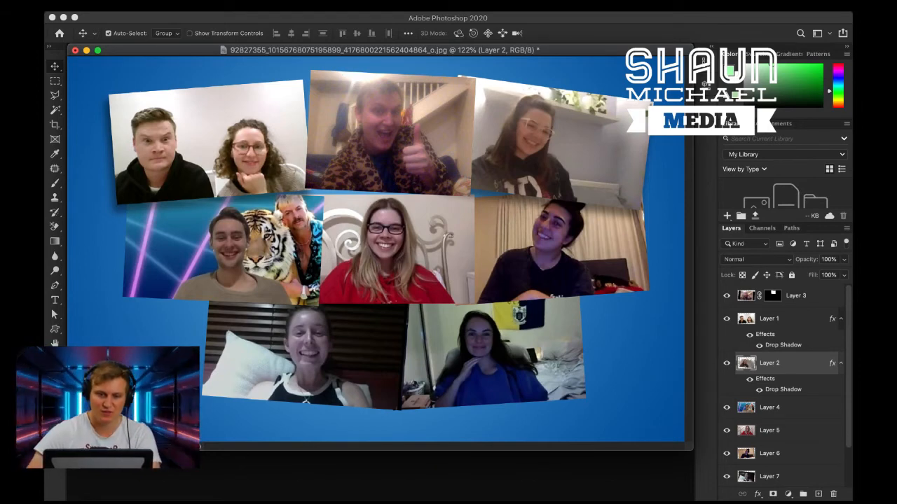
# - Show the document's edit history, revert to the Drop Shadow state before the last Gradient, and place the history list clear of the canvas
pyautogui.click(390, 6)
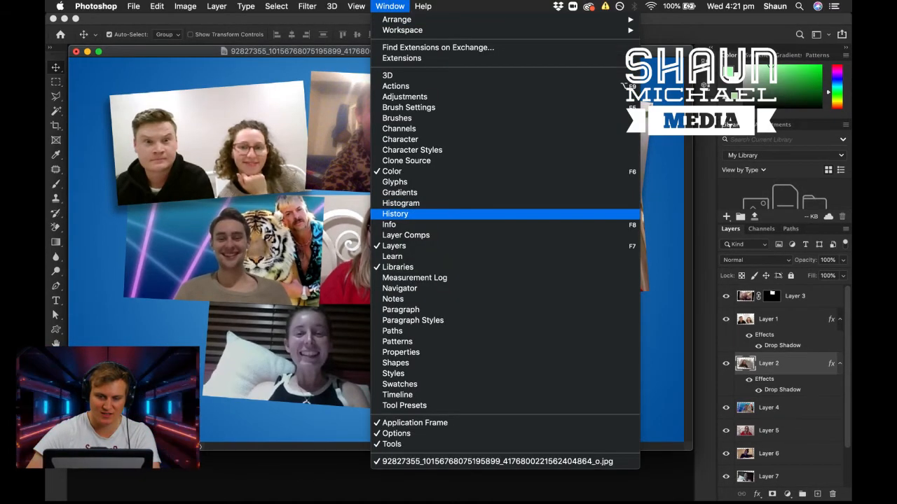
pyautogui.click(395, 214)
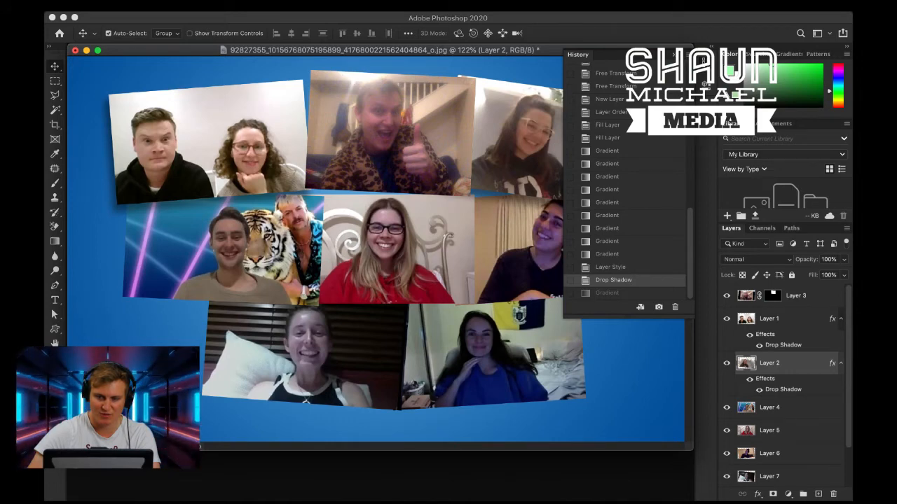
pyautogui.click(607, 202)
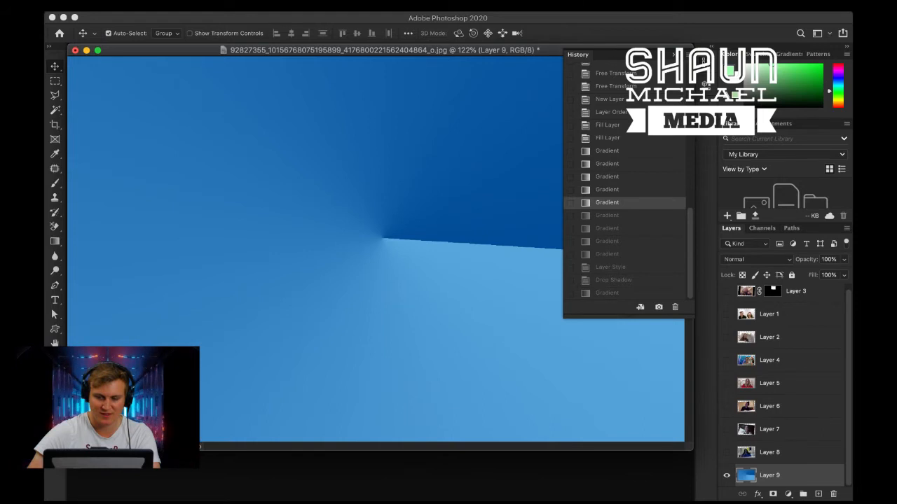
pyautogui.click(607, 293)
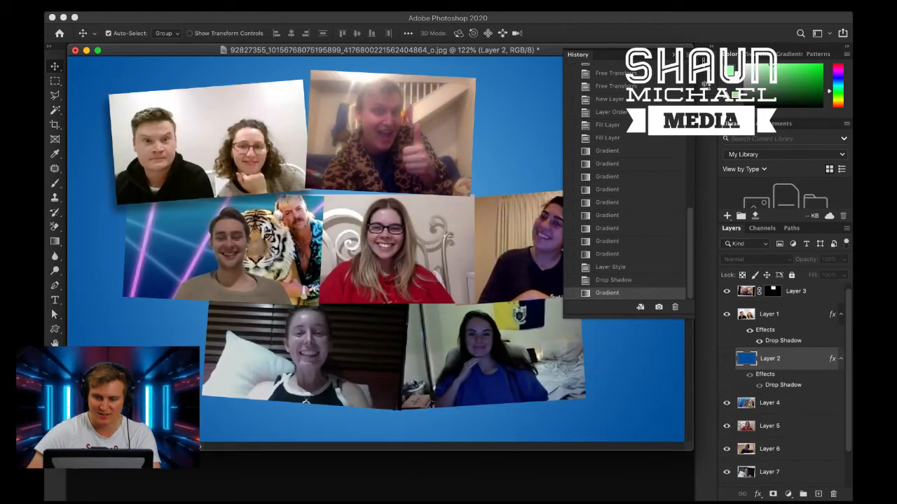
pyautogui.click(607, 280)
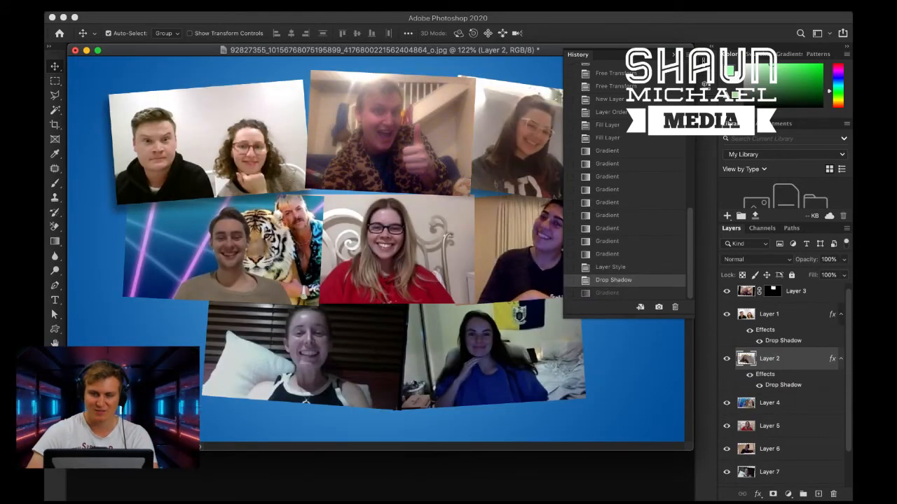
pyautogui.moveTo(578, 55); pyautogui.dragTo(708, 71)
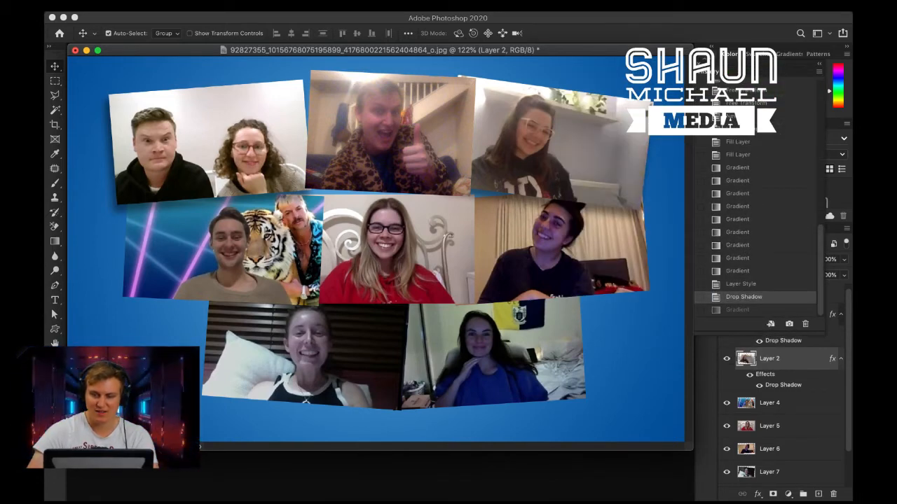
# - Apply a Drop Shadow layer style to Layer 4
pyautogui.click(778, 403)
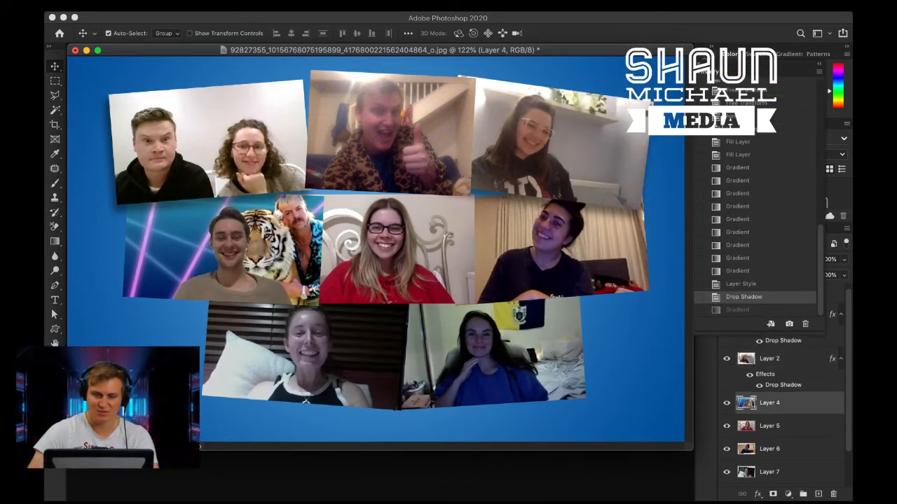
pyautogui.doubleClick(799, 403)
pyautogui.click(316, 432)
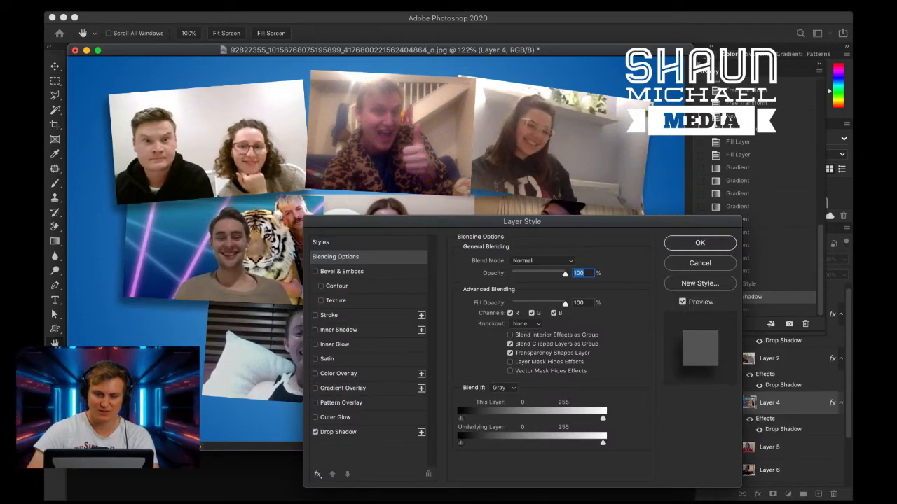
pyautogui.press('Return')
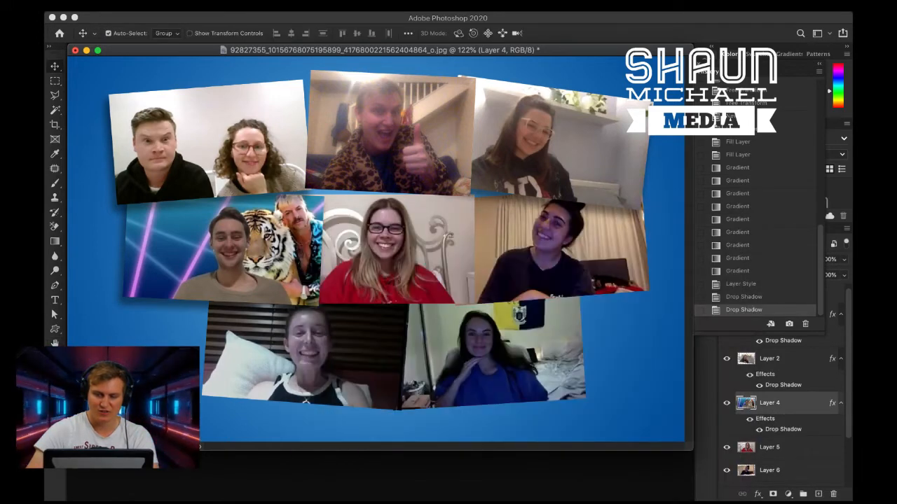
# - Copy Layer 4's layer style and paste it onto Layer 5
pyautogui.rightClick(822, 404)
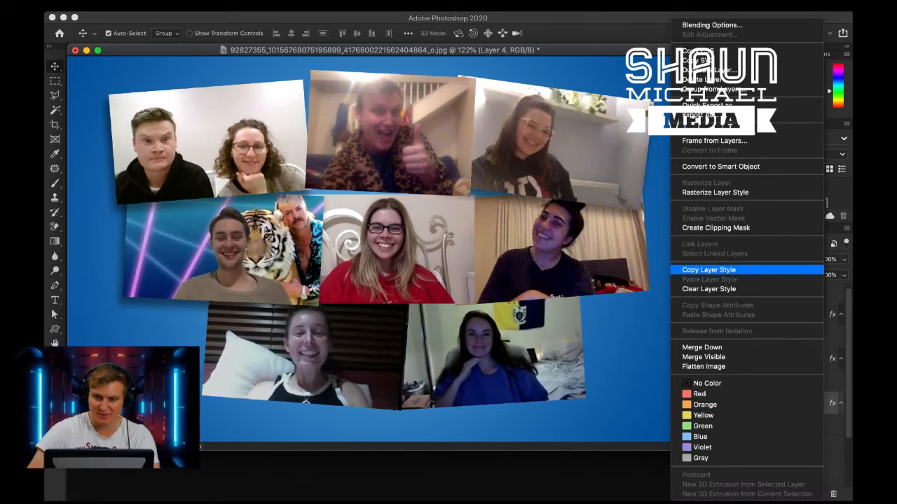
pyautogui.click(708, 270)
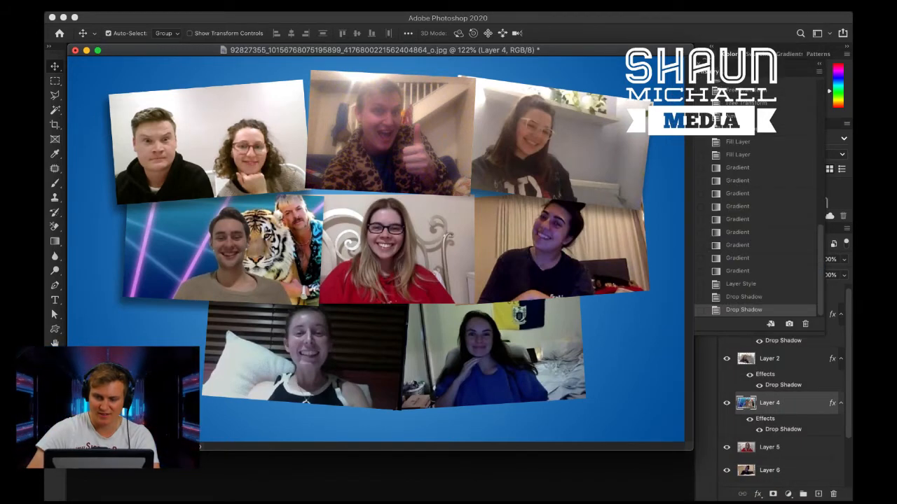
pyautogui.click(791, 447)
pyautogui.rightClick(795, 448)
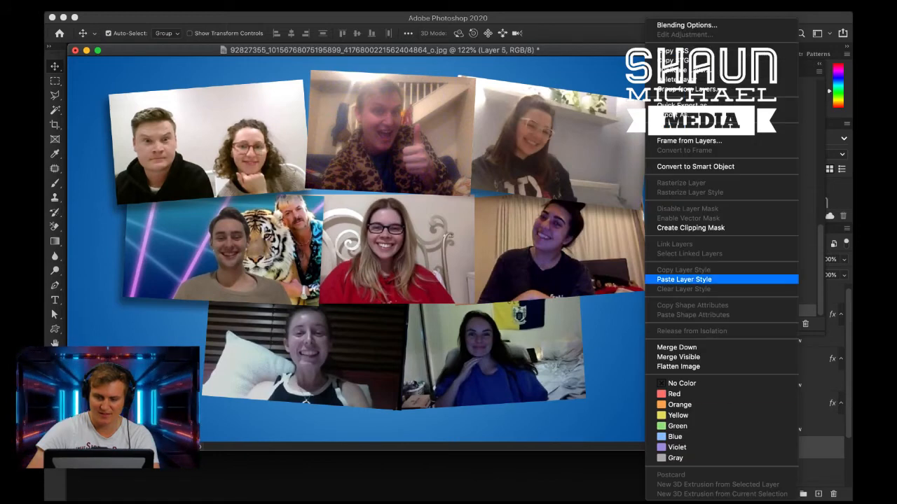
pyautogui.click(683, 279)
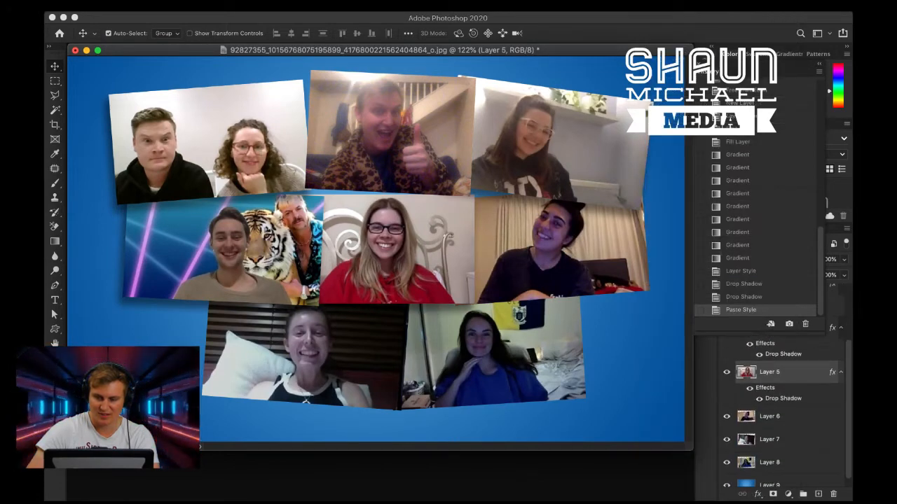
# - Paste the copied layer style onto Layer 6 and Layer 7
pyautogui.rightClick(791, 416)
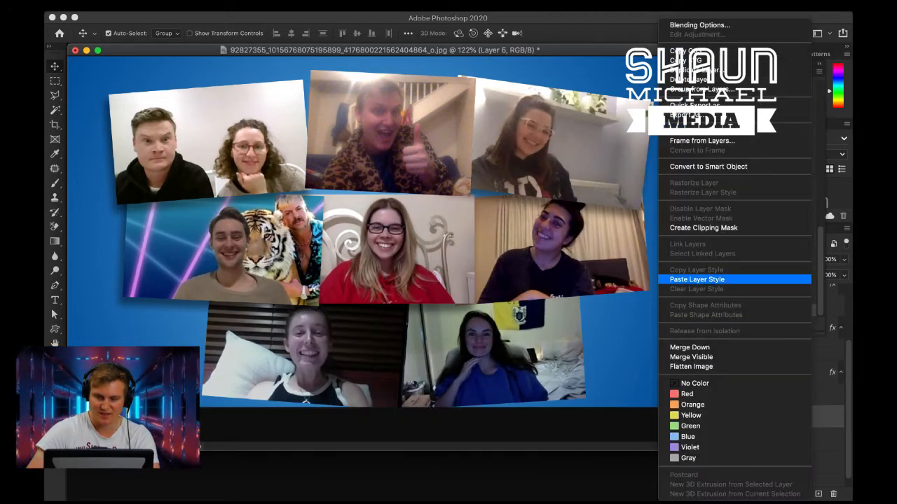
pyautogui.click(696, 278)
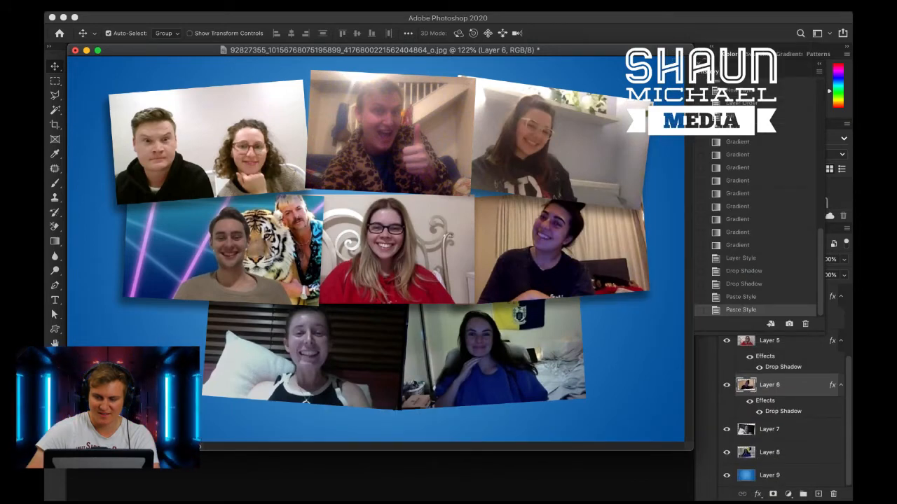
pyautogui.rightClick(792, 429)
pyautogui.click(696, 279)
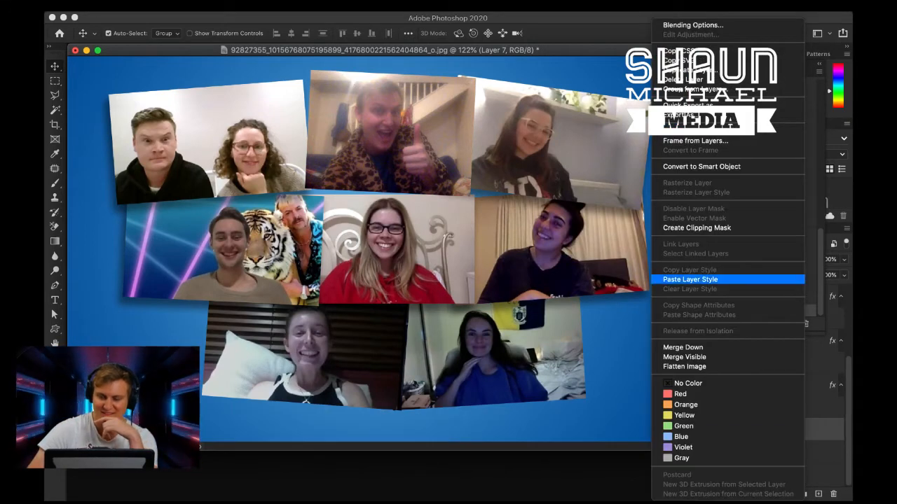
pyautogui.press('super')
pyautogui.press('super+Tab')
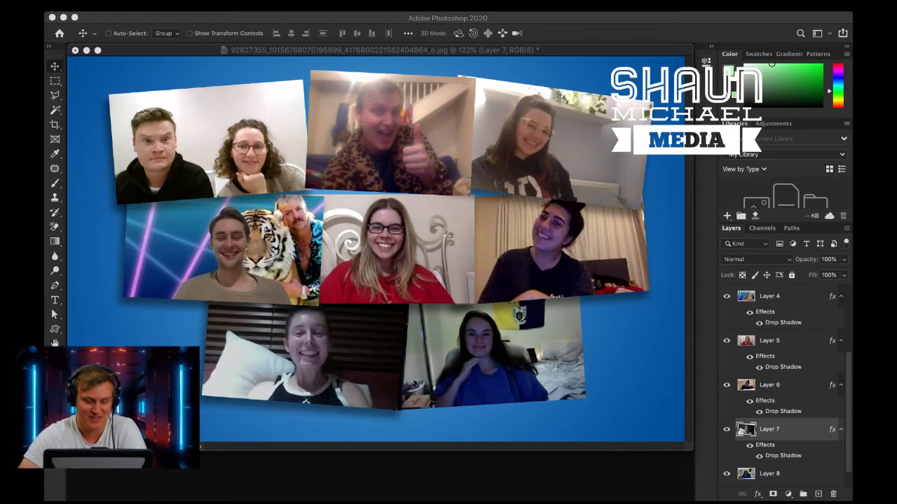
pyautogui.press('super+Tab')
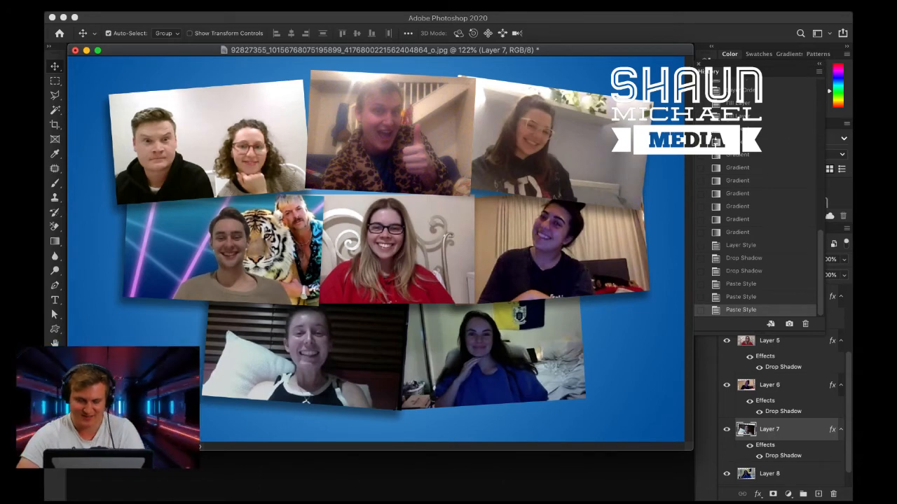
pyautogui.press('super+Tab')
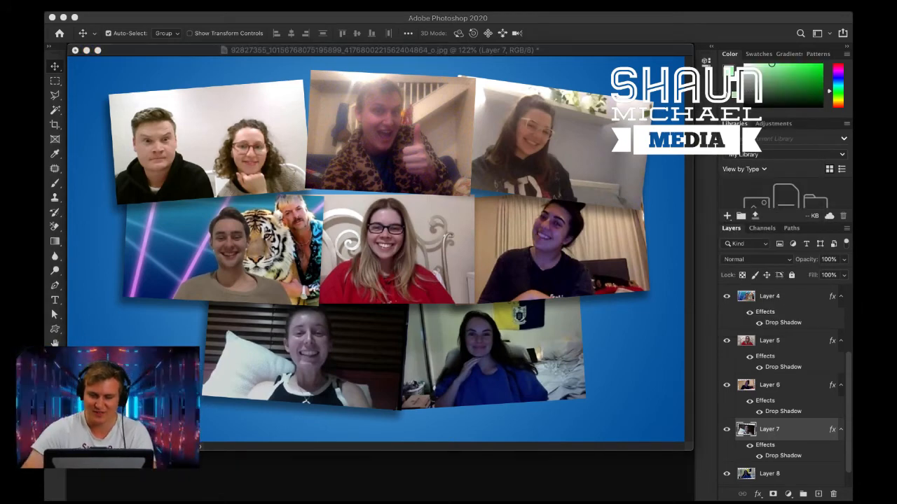
pyautogui.press('super+Tab')
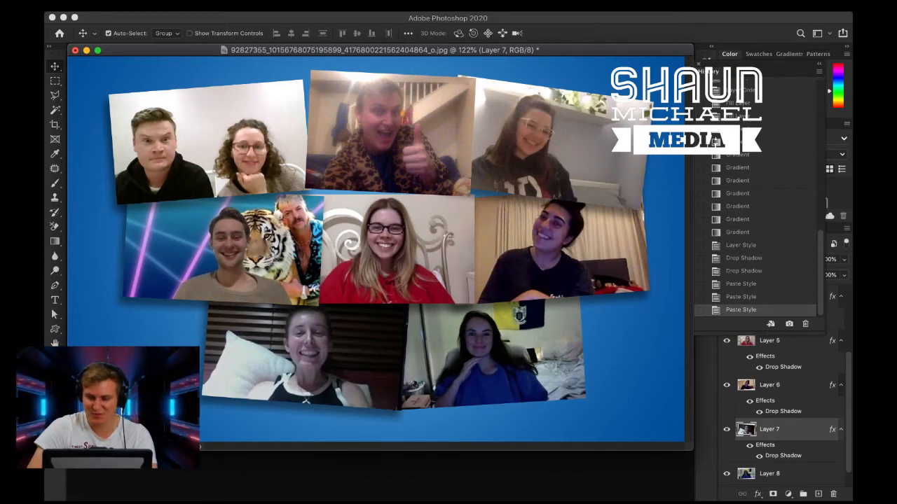
# - Paste the copied drop shadow style onto Layer 8
pyautogui.scroll(-1, 778, 406)
pyautogui.click(769, 452)
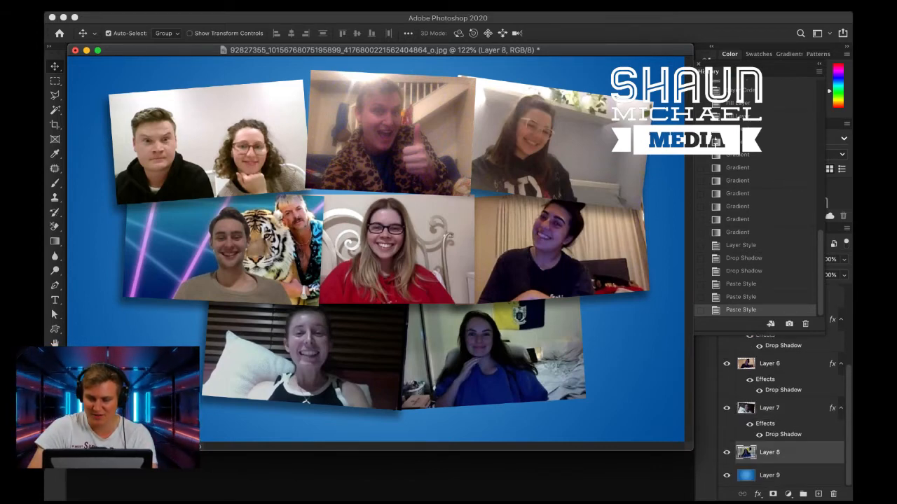
pyautogui.rightClick(769, 452)
pyautogui.click(743, 280)
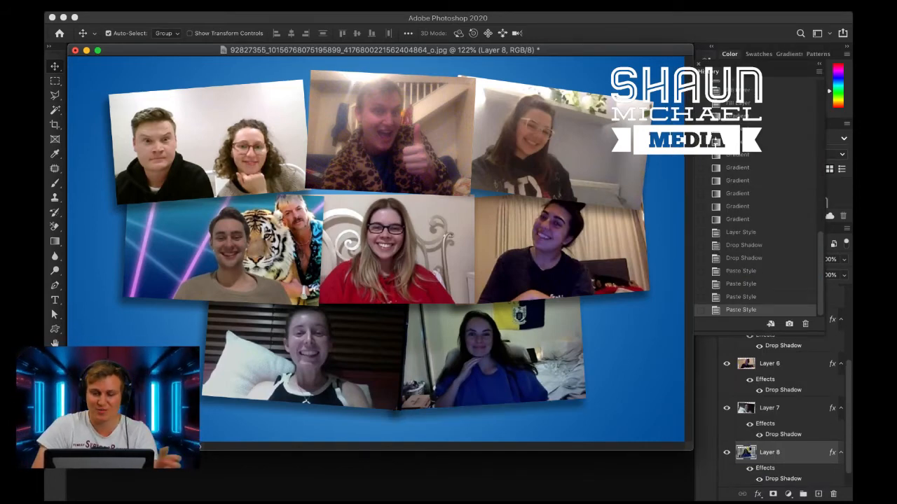
# - Add a text layer reading "15th April" near the top of the upper-left photo
pyautogui.moveTo(420, 50); pyautogui.dragTo(417, 61)
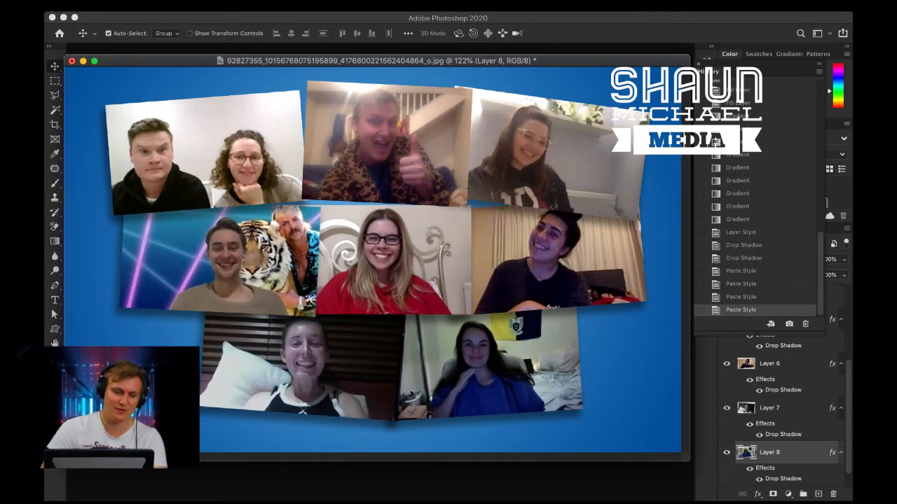
pyautogui.press('t')
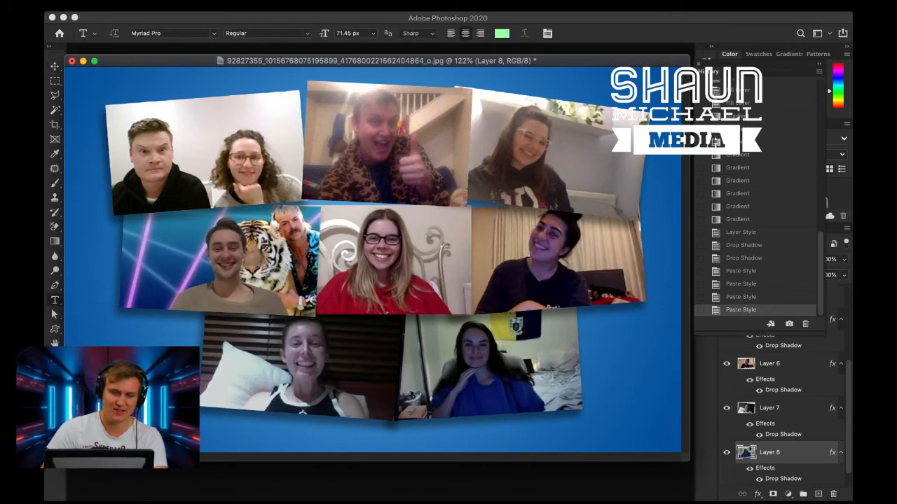
pyautogui.click(210, 123)
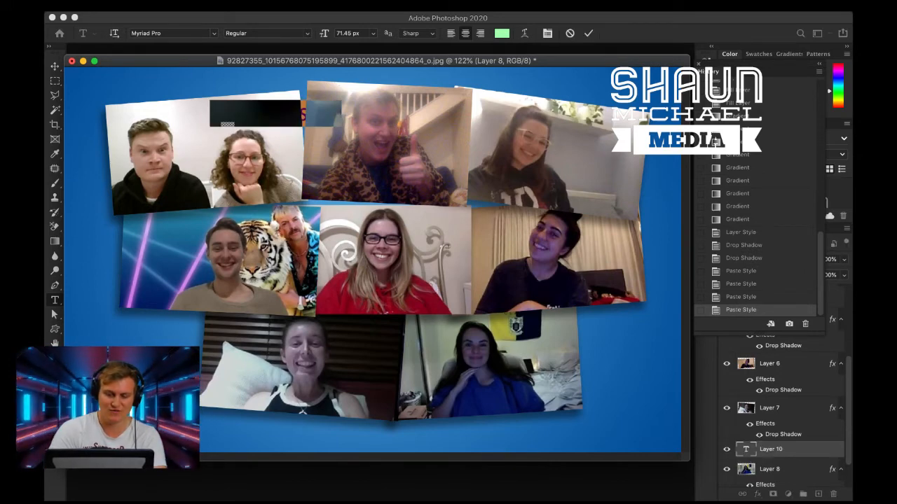
pyautogui.press('BackSpace')
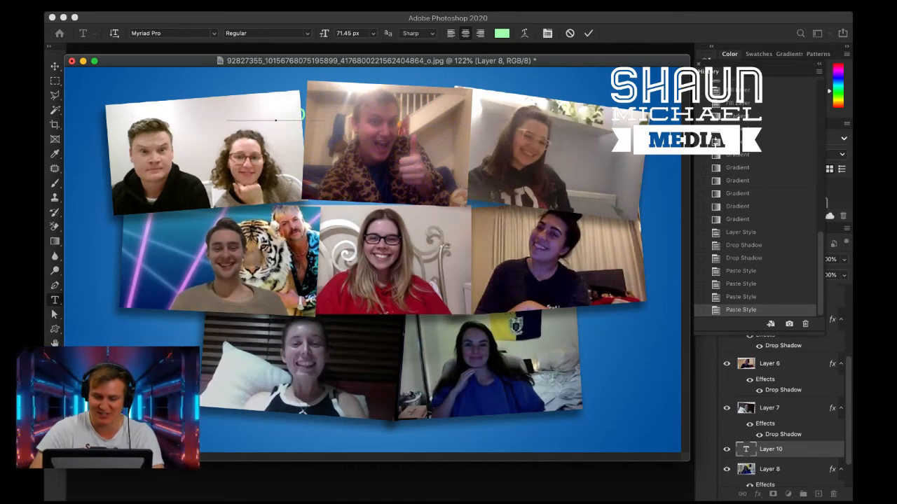
# - Bring the "15th April" text layer to the top of the layer stack and move the text fully onto the upper-left photo
pyautogui.moveTo(770, 449); pyautogui.dragTo(767, 432)
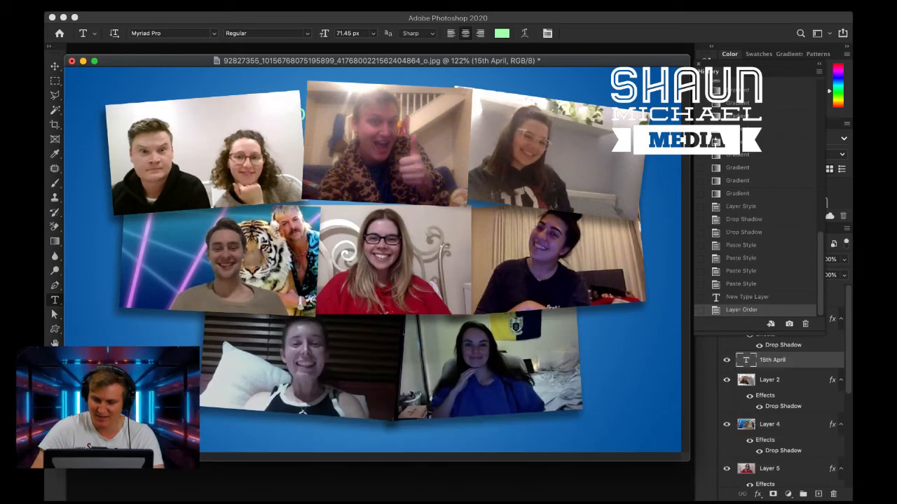
pyautogui.moveTo(763, 335); pyautogui.dragTo(764, 250)
pyautogui.moveTo(771, 359); pyautogui.dragTo(770, 286)
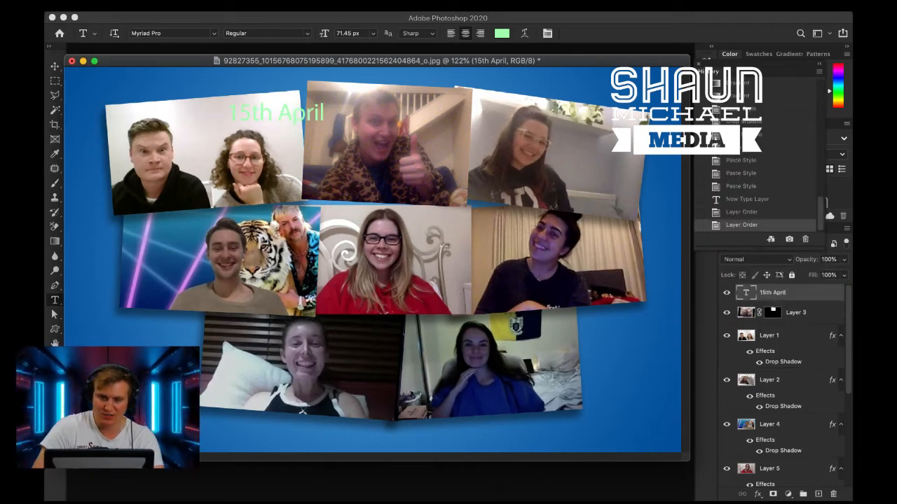
pyautogui.press('v')
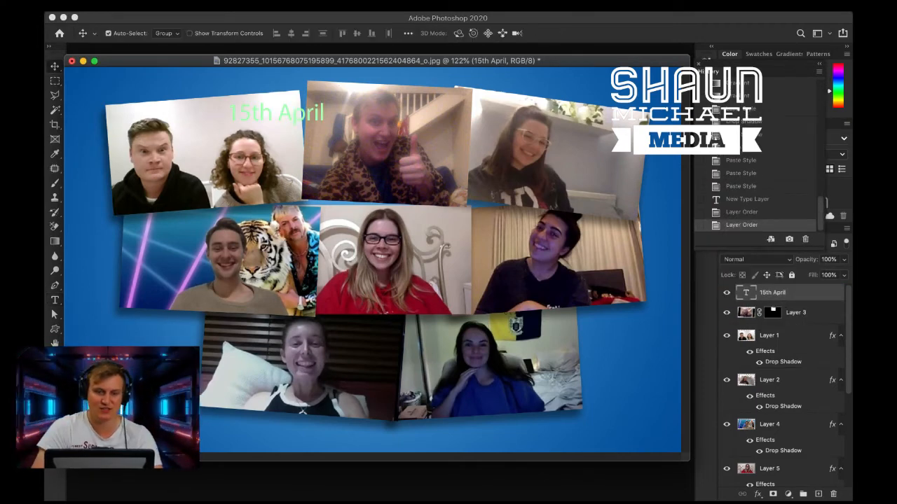
pyautogui.moveTo(296, 111); pyautogui.dragTo(262, 117)
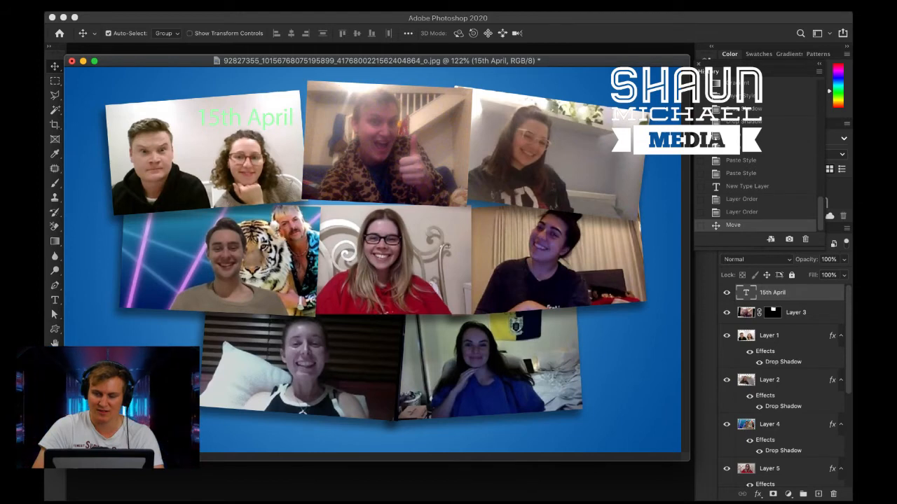
# - Add a drop shadow to the "15th April" text layer with distance 9 px, spread 9% and size 13 px
pyautogui.doubleClick(813, 292)
pyautogui.click(339, 432)
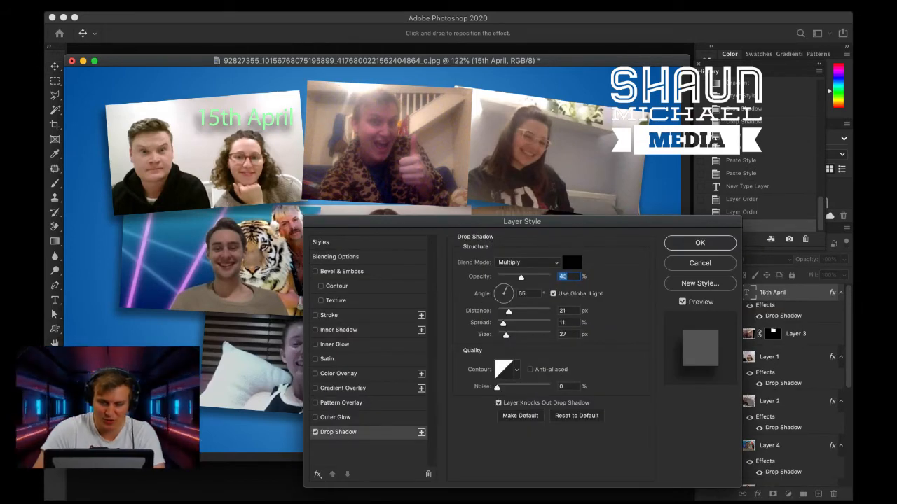
pyautogui.moveTo(503, 324); pyautogui.dragTo(505, 311)
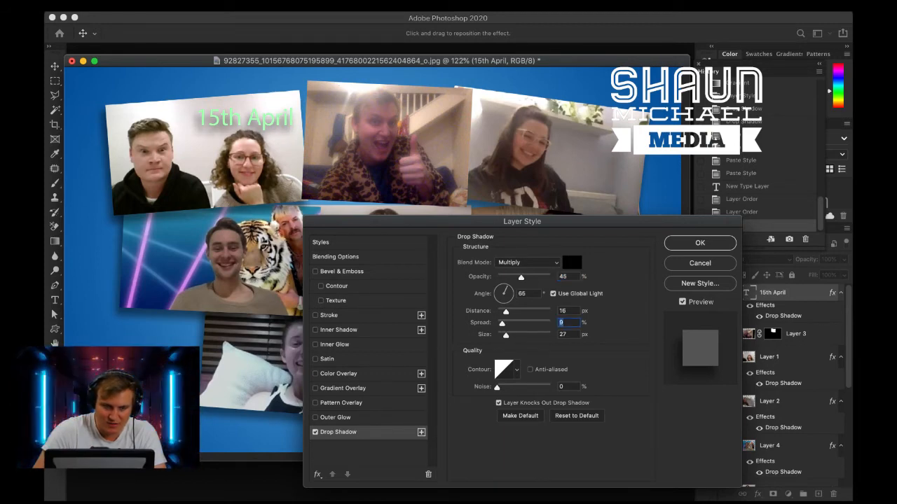
pyautogui.moveTo(506, 334); pyautogui.dragTo(502, 311)
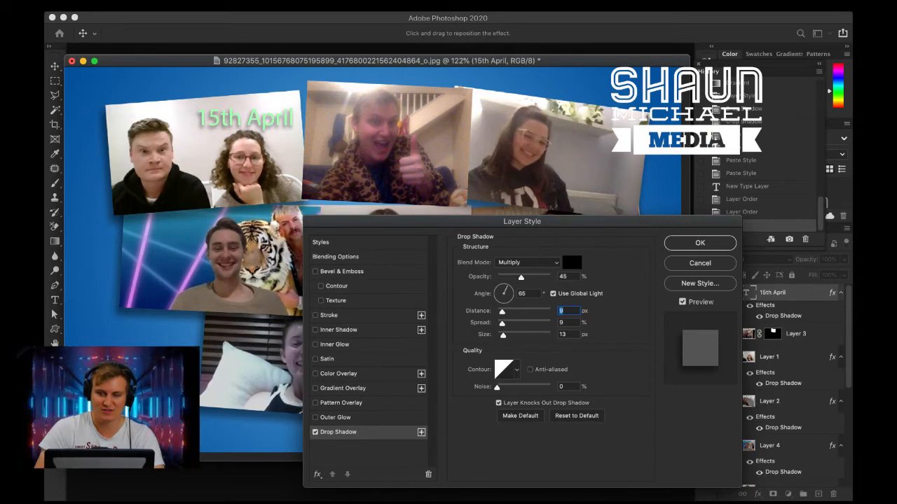
pyautogui.press('Return')
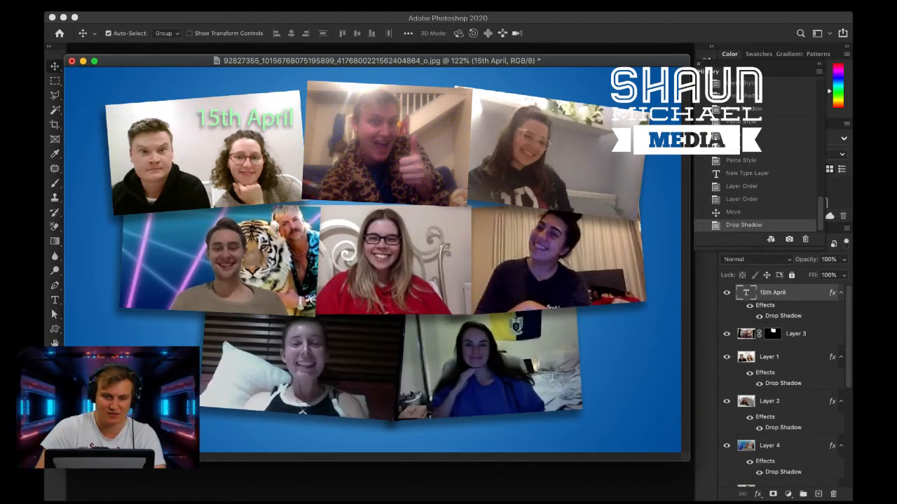
# - Enlarge the "15th April" text to about 157% and place it over the collage's lower edge, centred between the two bottom photos
pyautogui.hotkey('ctrl', 't')
pyautogui.moveTo(294, 105); pyautogui.dragTo(424, 418)
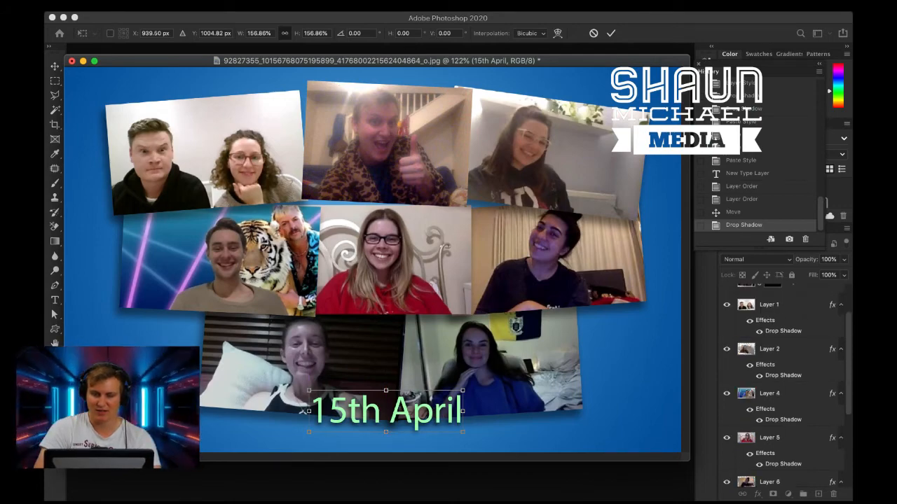
pyautogui.moveTo(378, 61); pyautogui.dragTo(387, 42)
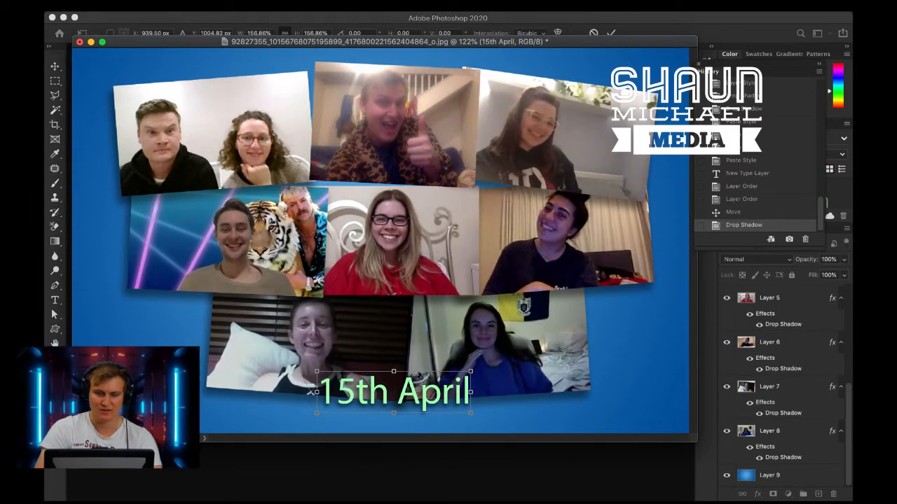
pyautogui.press('super+Tab')
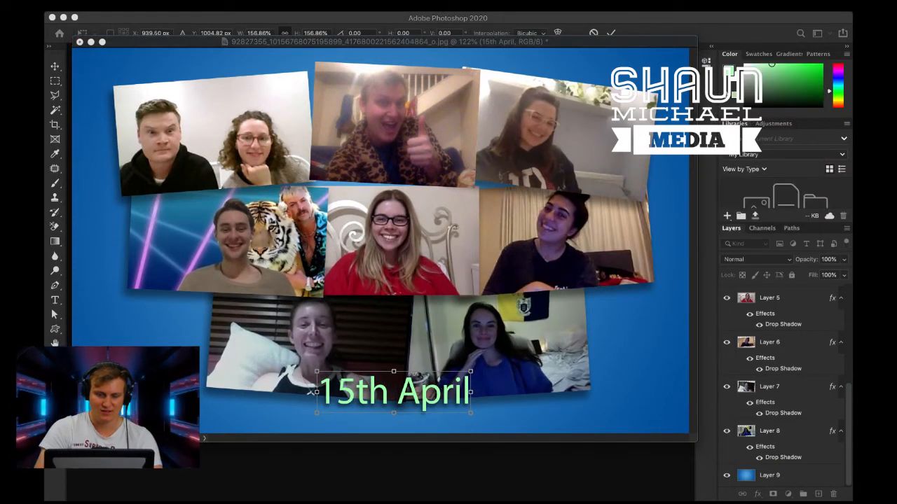
pyautogui.press('super+Tab')
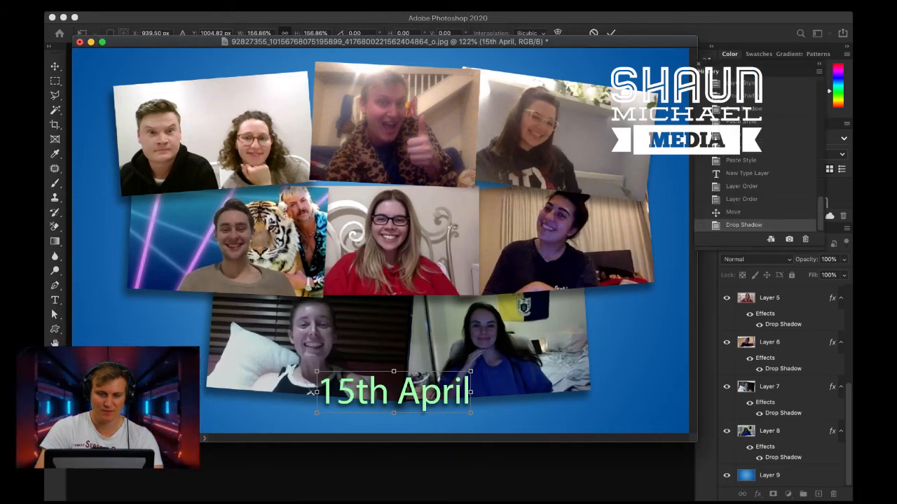
pyautogui.moveTo(384, 42)
pyautogui.mouseDown()
pyautogui.moveTo(418, 122)
pyautogui.moveTo(465, 101)
pyautogui.moveTo(379, 51)
pyautogui.mouseUp()
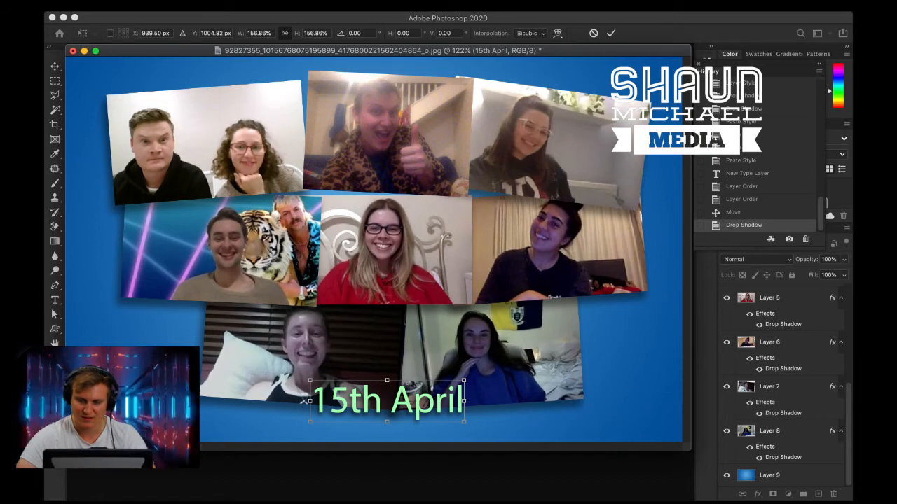
pyautogui.press('super+Tab')
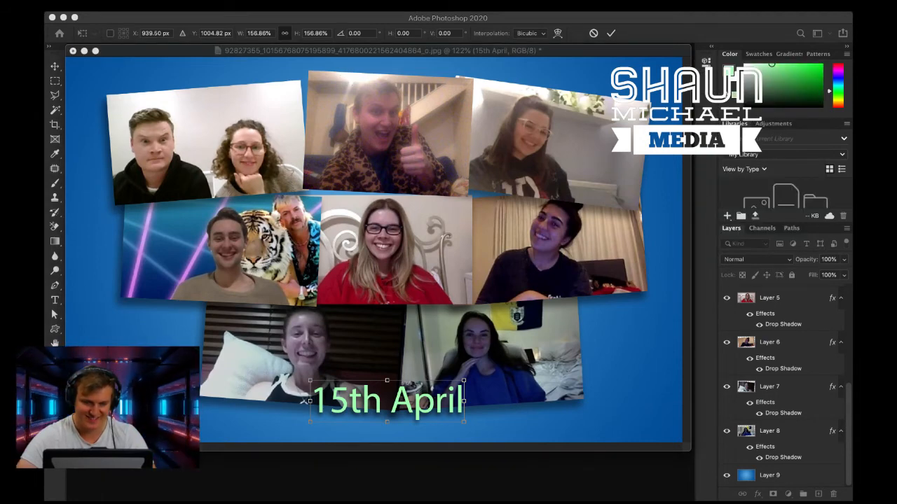
pyautogui.press('super+Tab')
pyautogui.moveTo(378, 50)
pyautogui.mouseDown()
pyautogui.moveTo(384, 60)
pyautogui.moveTo(507, 86)
pyautogui.moveTo(409, 41)
pyautogui.moveTo(406, 48)
pyautogui.moveTo(321, 28)
pyautogui.moveTo(365, 38)
pyautogui.mouseUp()
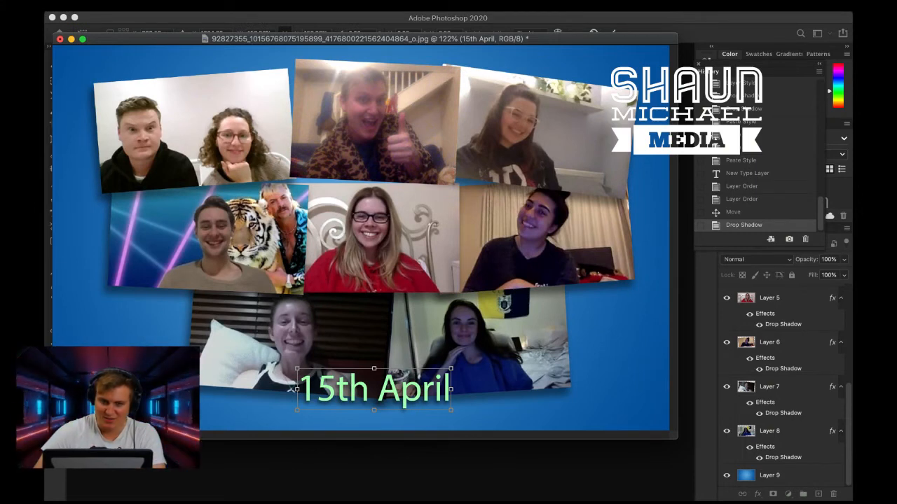
pyautogui.moveTo(365, 38); pyautogui.dragTo(396, 54)
pyautogui.press('super+Tab')
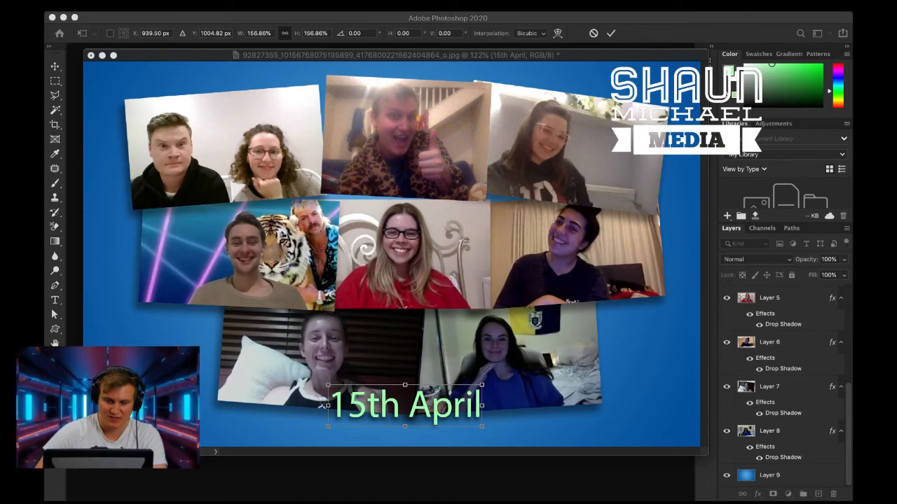
pyautogui.press('super+Tab')
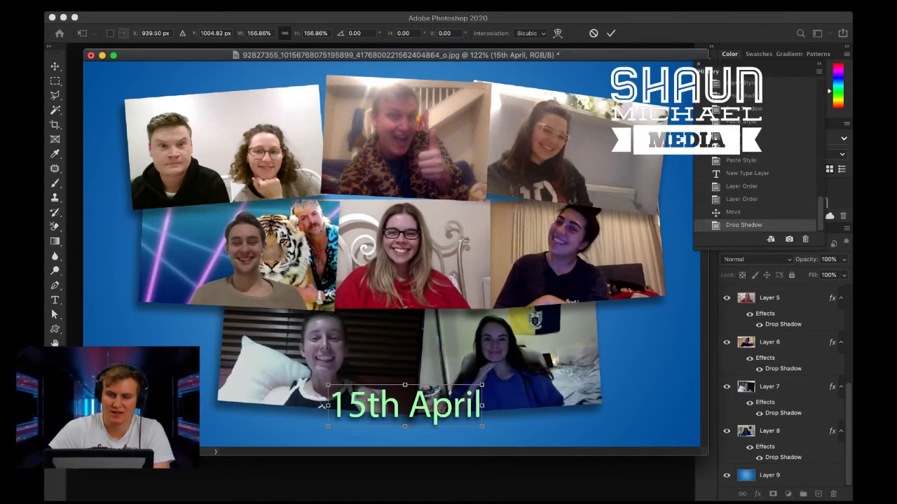
pyautogui.moveTo(396, 55)
pyautogui.mouseDown()
pyautogui.moveTo(389, 167)
pyautogui.moveTo(392, 63)
pyautogui.mouseUp()
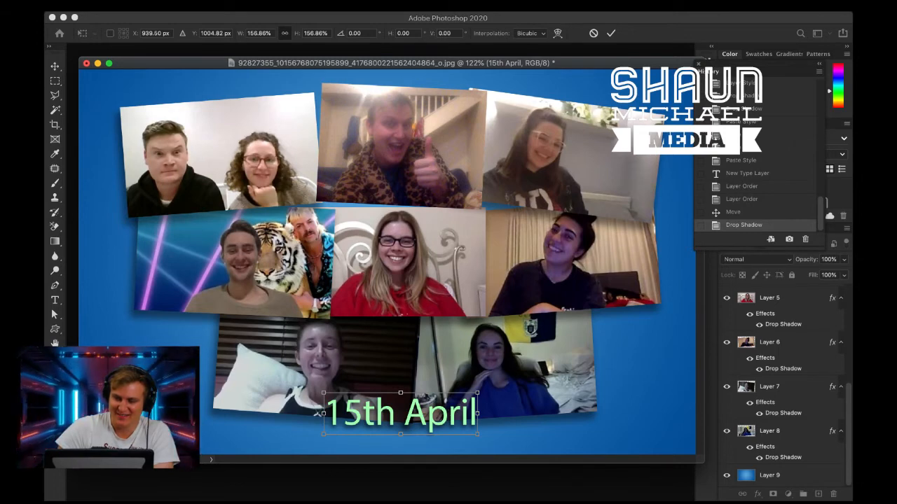
pyautogui.press('super+Tab')
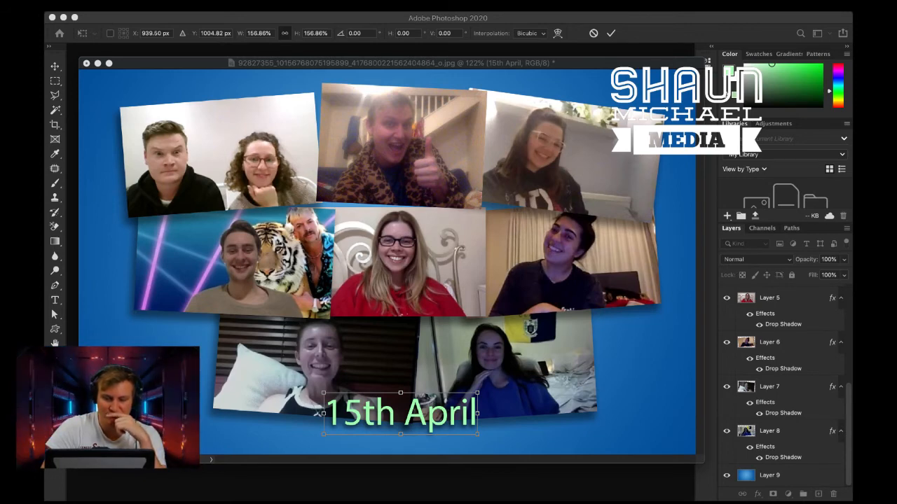
pyautogui.press('super+Tab')
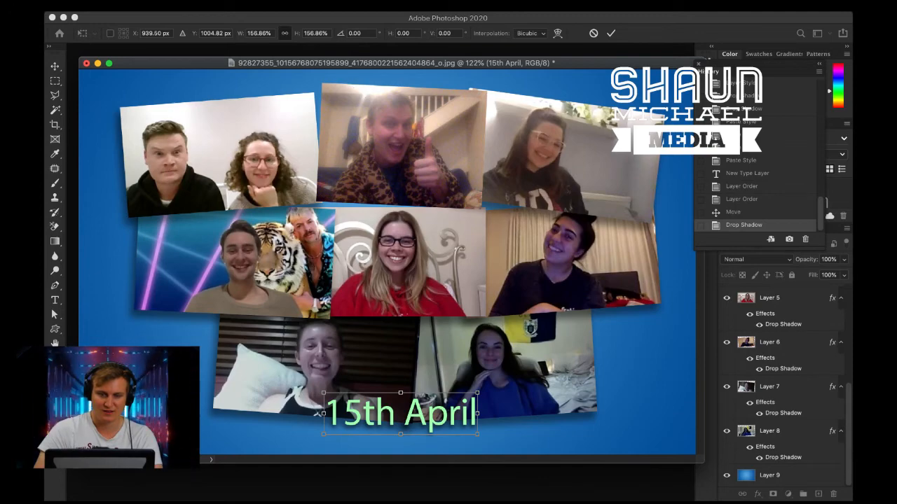
pyautogui.moveTo(393, 63); pyautogui.dragTo(381, 41)
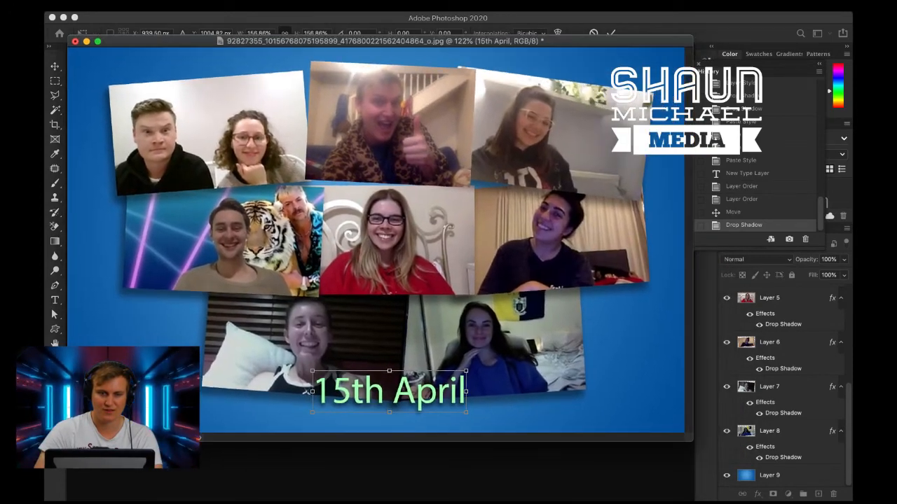
pyautogui.click(389, 6)
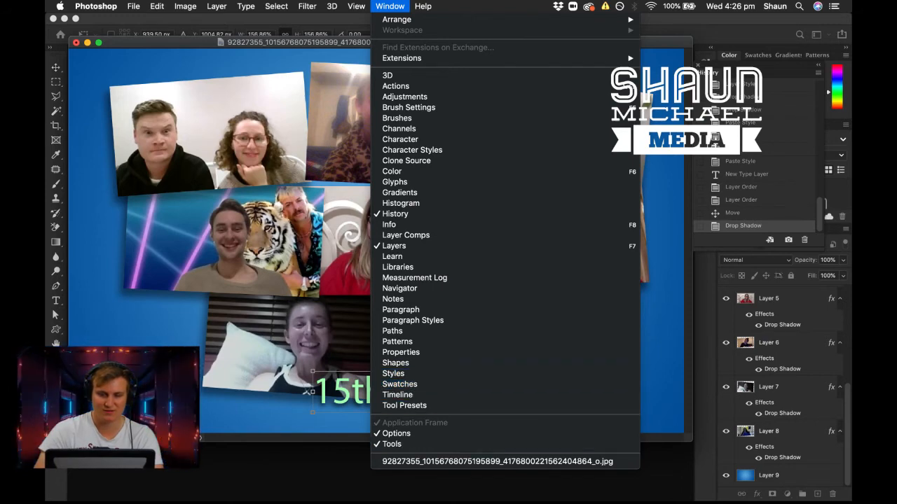
pyautogui.press('Escape')
pyautogui.moveTo(381, 41); pyautogui.dragTo(422, 63)
pyautogui.press('super+Tab')
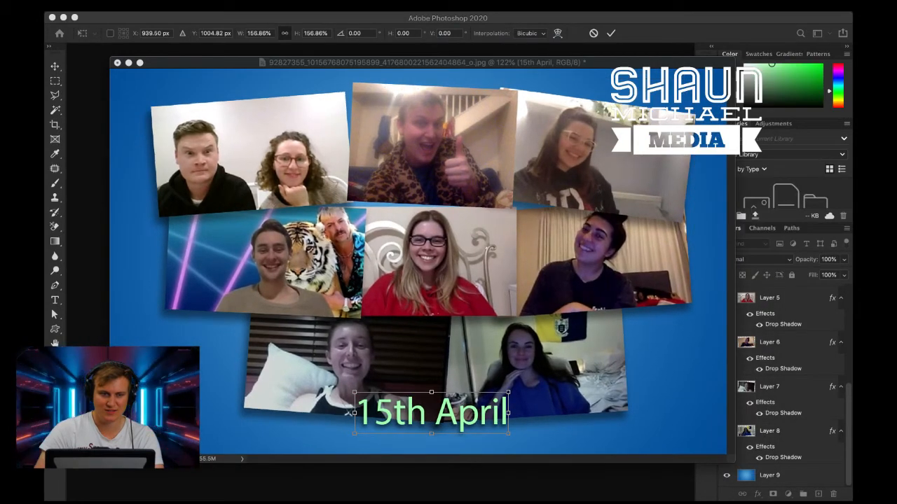
pyautogui.moveTo(422, 62); pyautogui.dragTo(285, 248)
pyautogui.press('super+Tab')
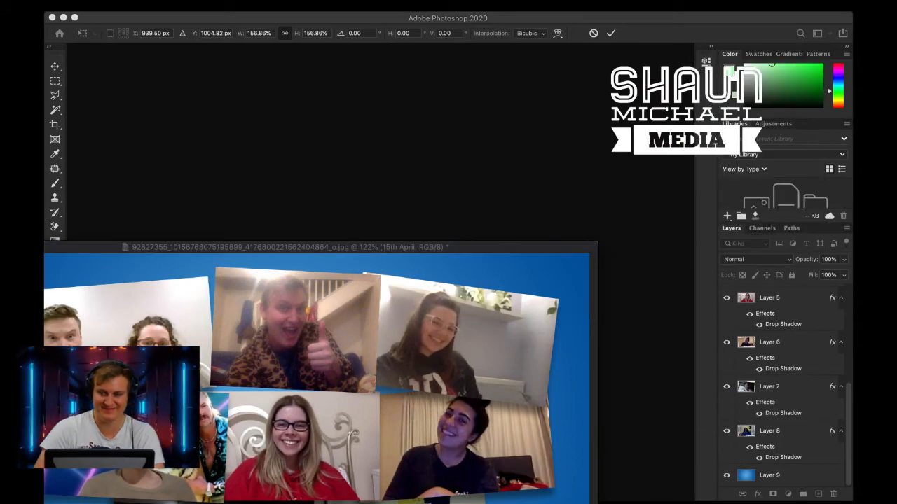
pyautogui.press('super+Tab')
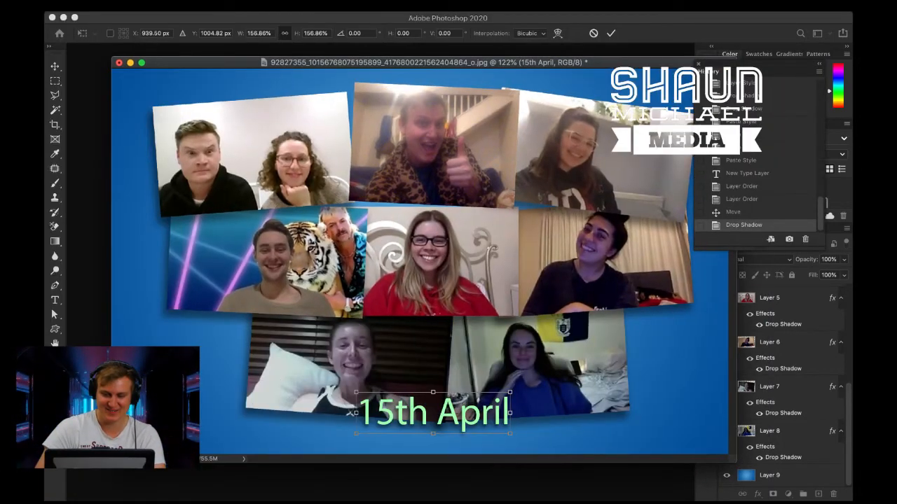
pyautogui.press('super+Tab')
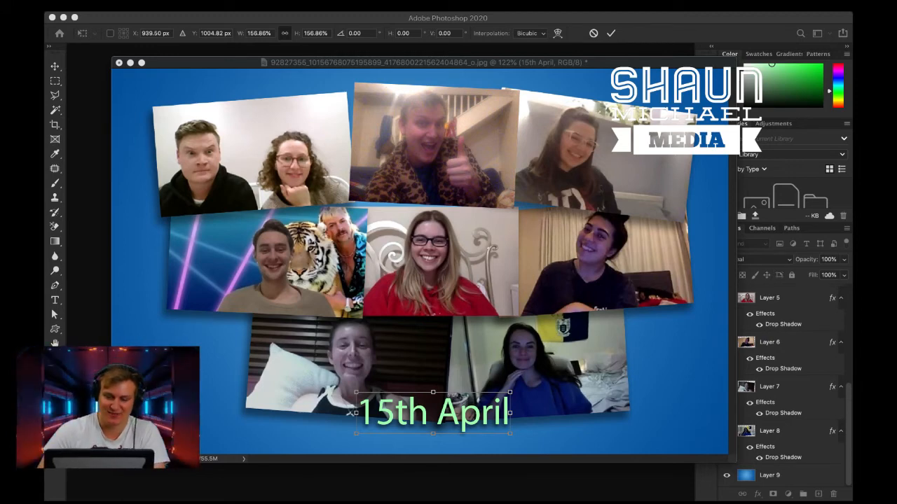
pyautogui.click(351, 413)
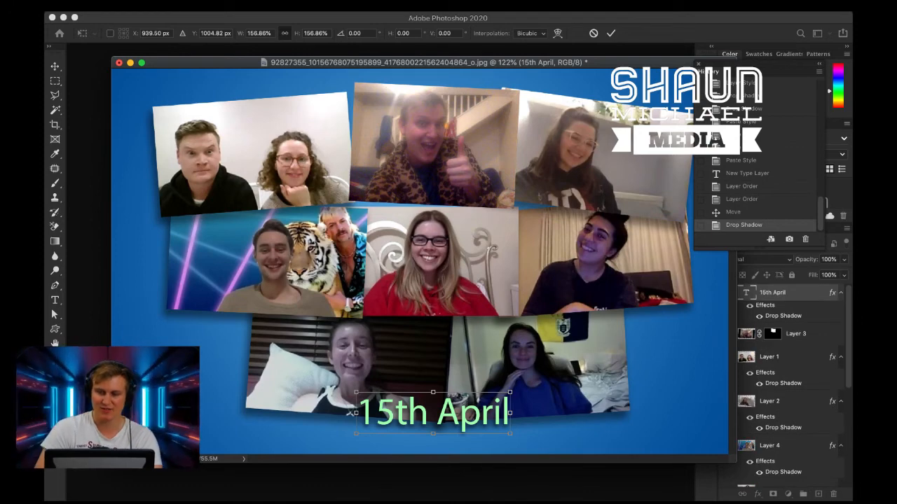
# - Apply the caption's transform, move the Color pallete.png window below the other palette images and close the small duplicate palette image
pyautogui.press('Return')
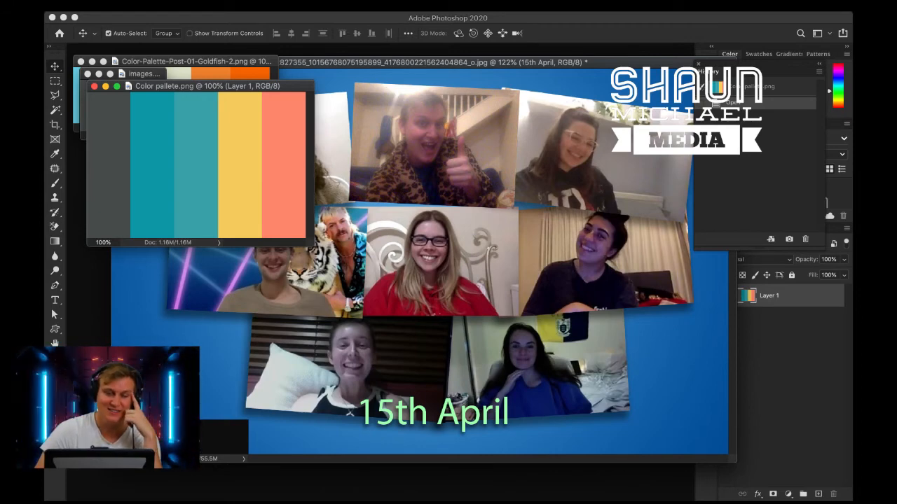
pyautogui.moveTo(210, 85); pyautogui.dragTo(197, 180)
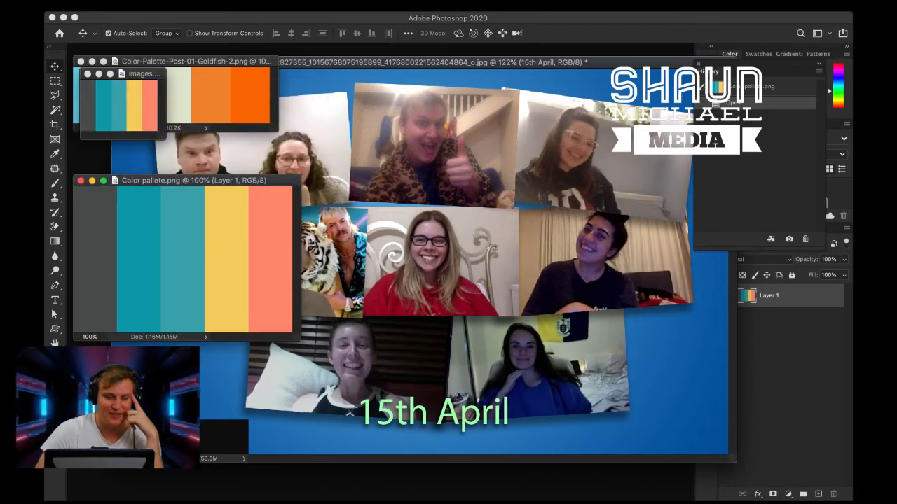
pyautogui.click(88, 73)
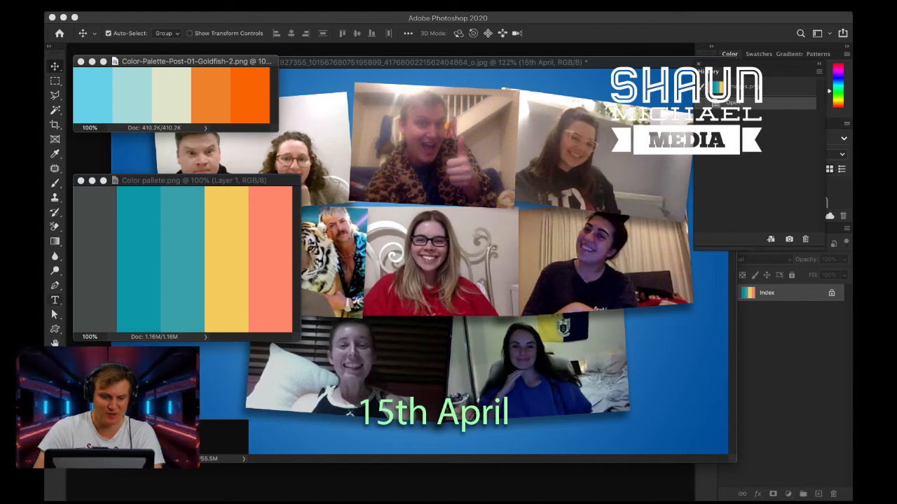
# - Replace the "15th April" caption with "Digital Media Crew" on two lines and move it up between the middle and bottom photo rows
pyautogui.press('t')
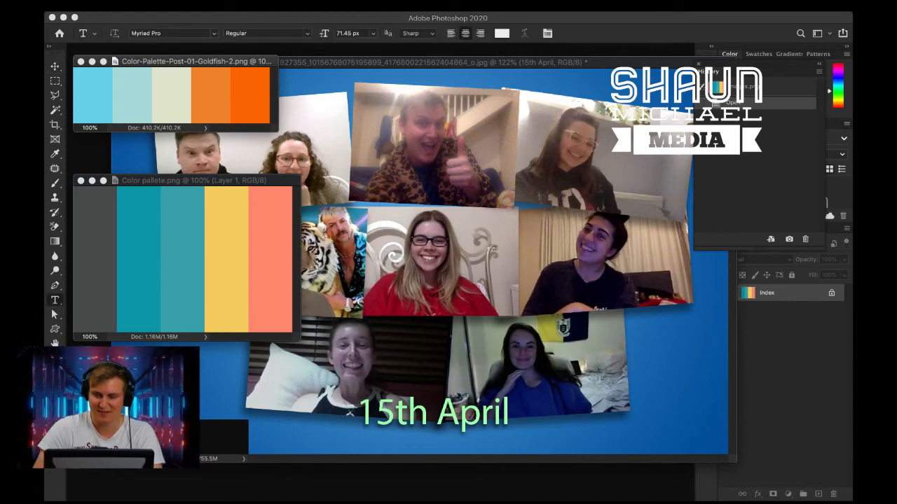
pyautogui.click(435, 413)
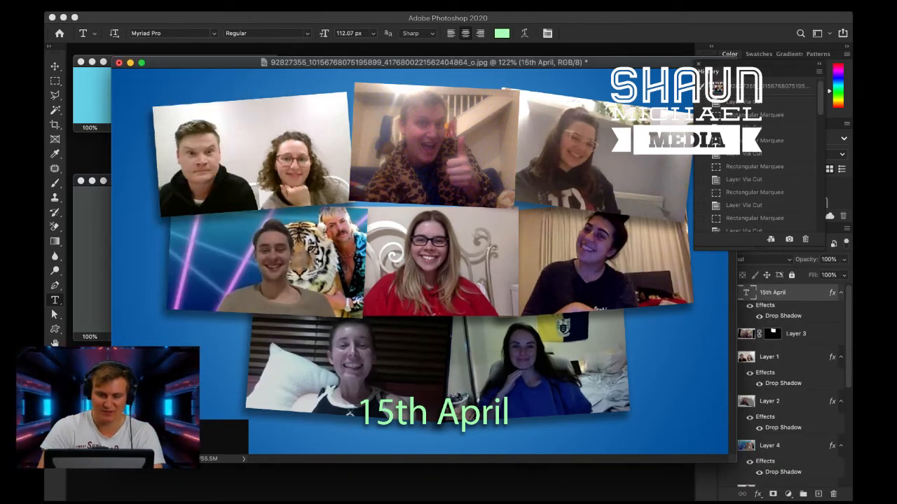
pyautogui.click(459, 414)
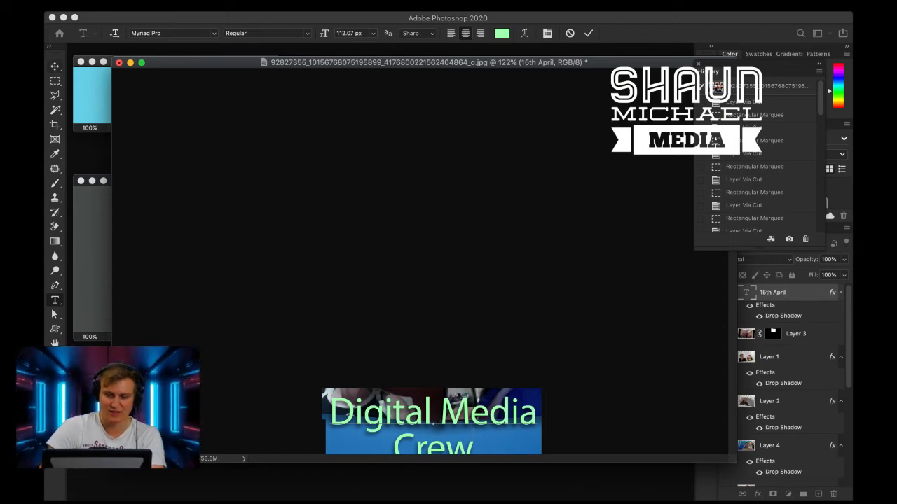
pyautogui.press('super+Return')
pyautogui.press('v')
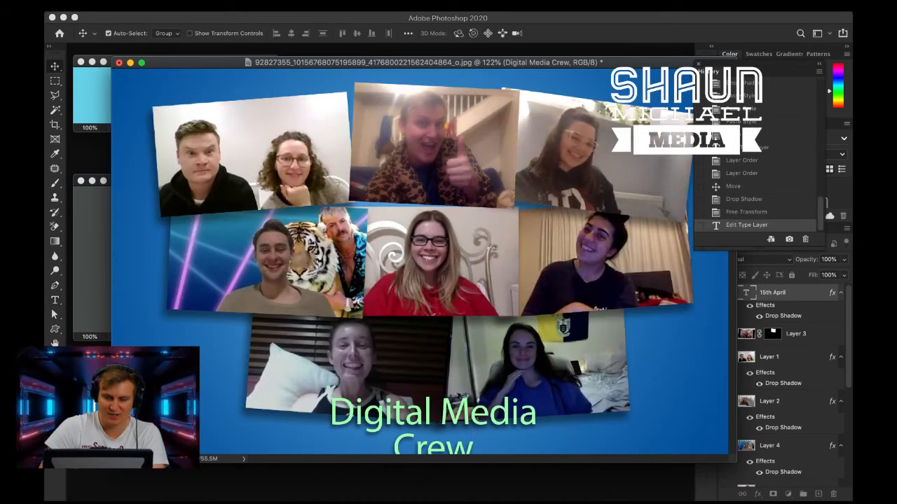
pyautogui.moveTo(494, 411)
pyautogui.mouseDown()
pyautogui.moveTo(491, 388)
pyautogui.moveTo(485, 404)
pyautogui.mouseUp()
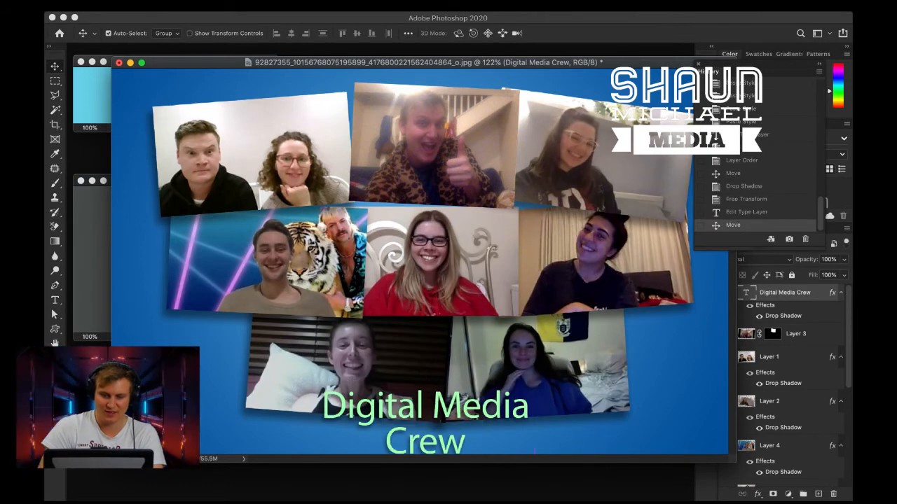
pyautogui.moveTo(464, 407); pyautogui.dragTo(481, 303)
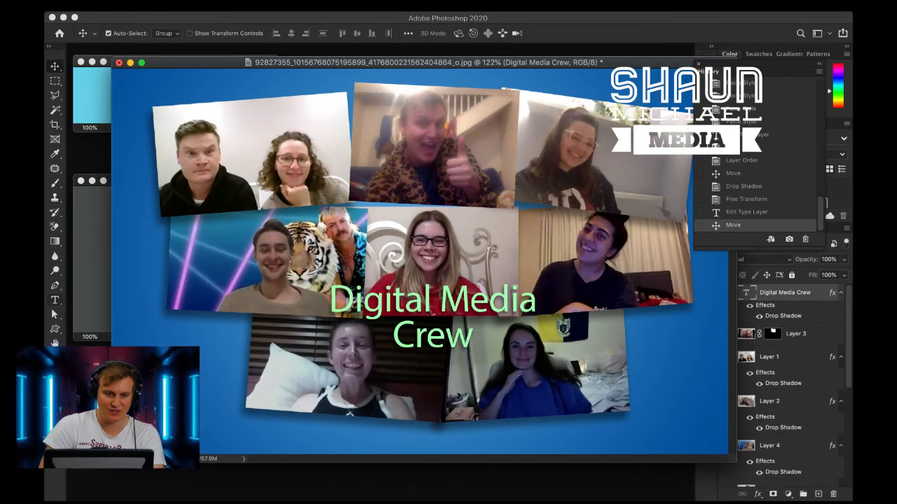
# - Change the font of the "Digital Media Crew" title to Dimbo Regular
pyautogui.press('t')
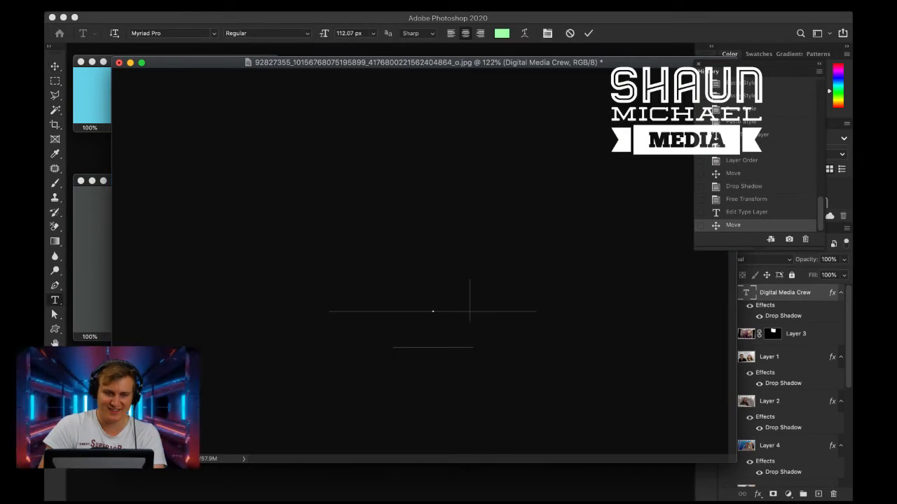
pyautogui.click(469, 300)
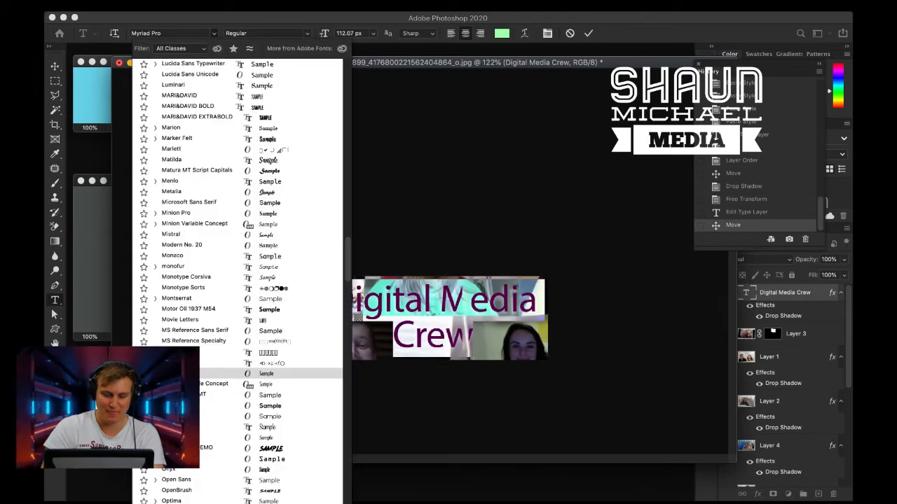
pyautogui.click(214, 33)
pyautogui.write('Dimbo')
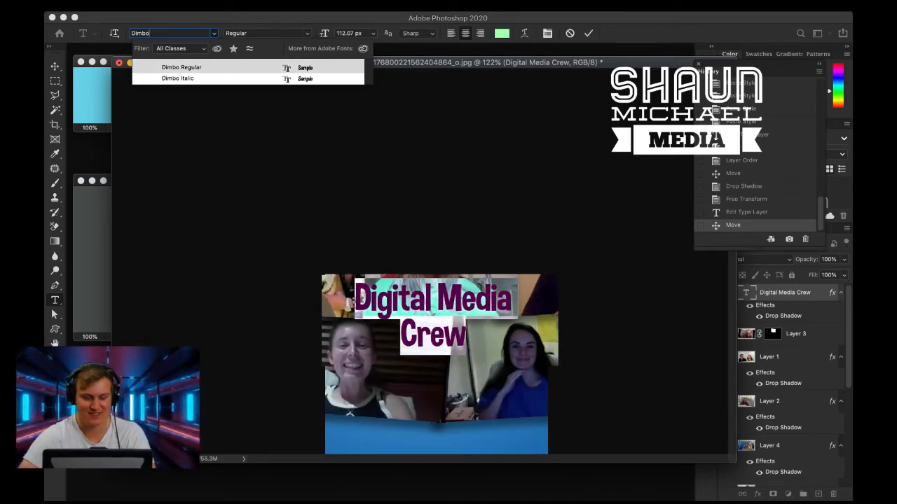
pyautogui.press('Return')
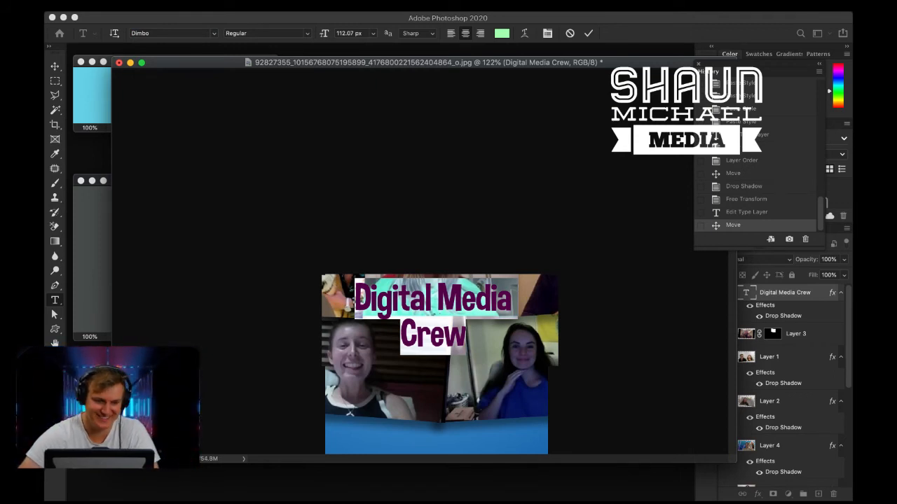
pyautogui.click(54, 66)
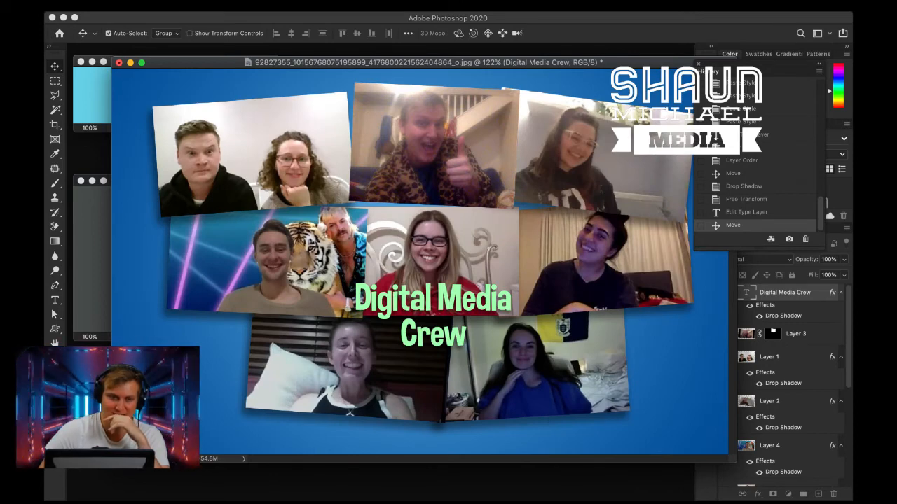
# - Copy the Goldfish colour palette image into the collage document, placing it over the upper-left photo
pyautogui.moveTo(420, 62); pyautogui.dragTo(509, 64)
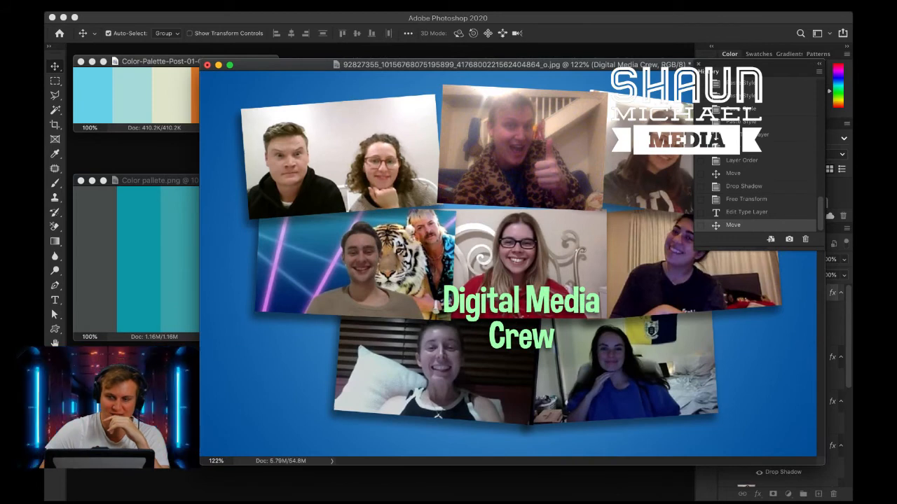
pyautogui.click(161, 61)
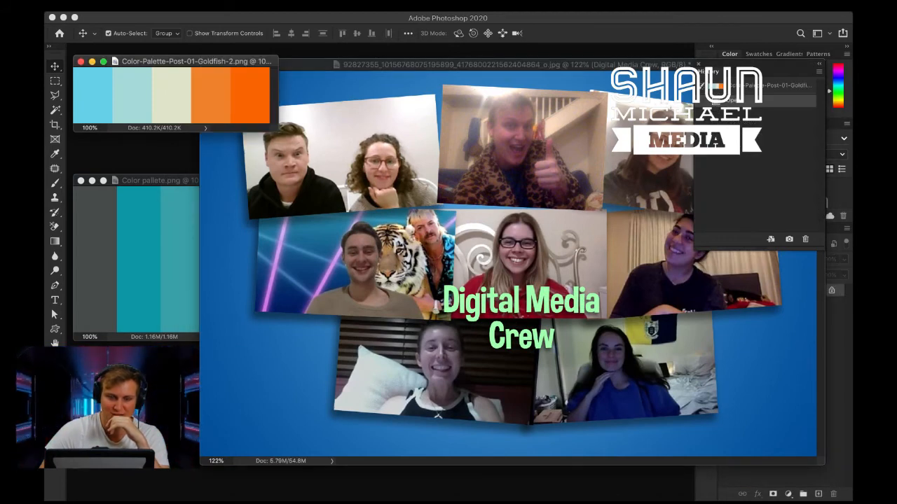
pyautogui.moveTo(114, 93); pyautogui.dragTo(256, 120)
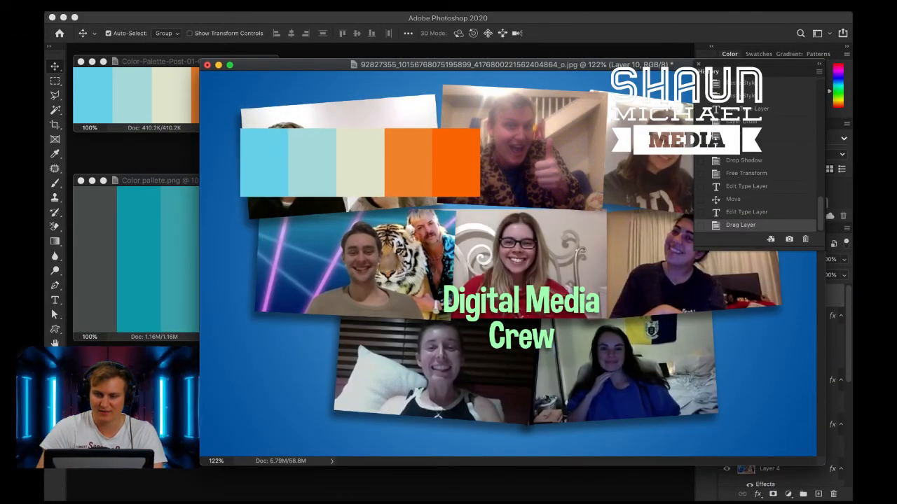
pyautogui.moveTo(312, 65); pyautogui.dragTo(194, 74)
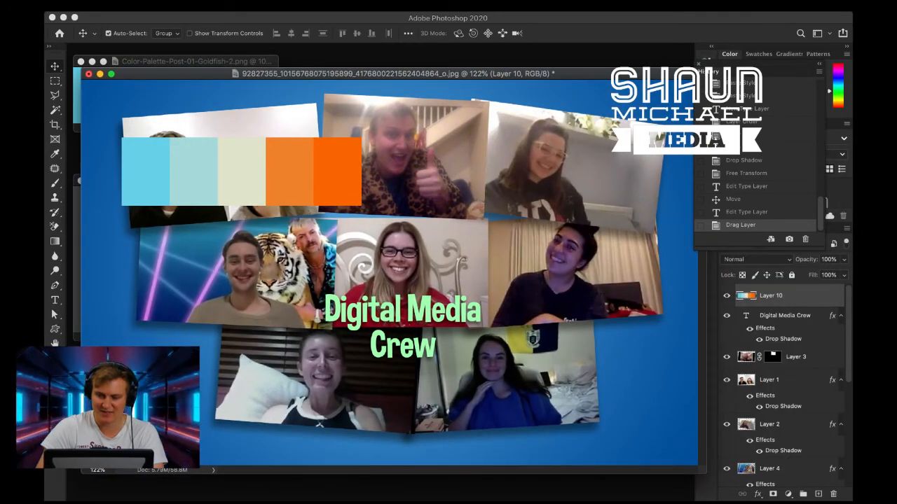
# - Recolour the word "Digital" in the title with the bright sky blue sampled from the palette's first swatch
pyautogui.click(784, 316)
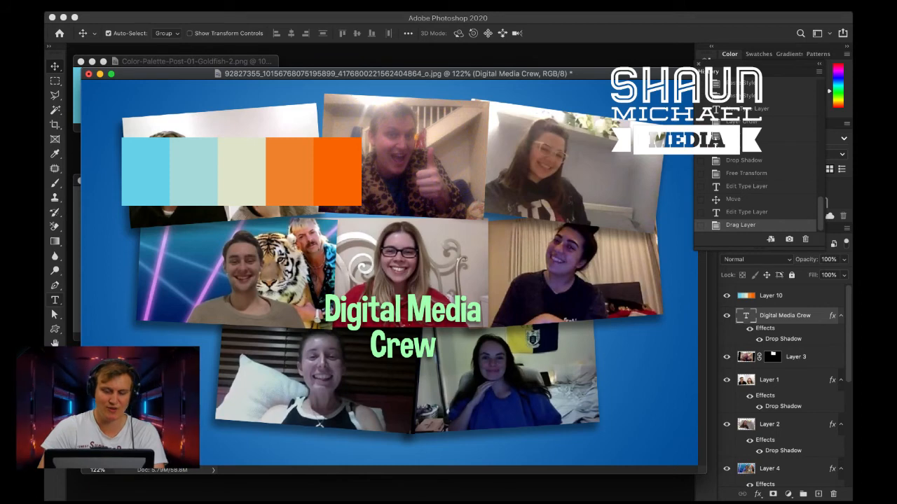
pyautogui.press('t')
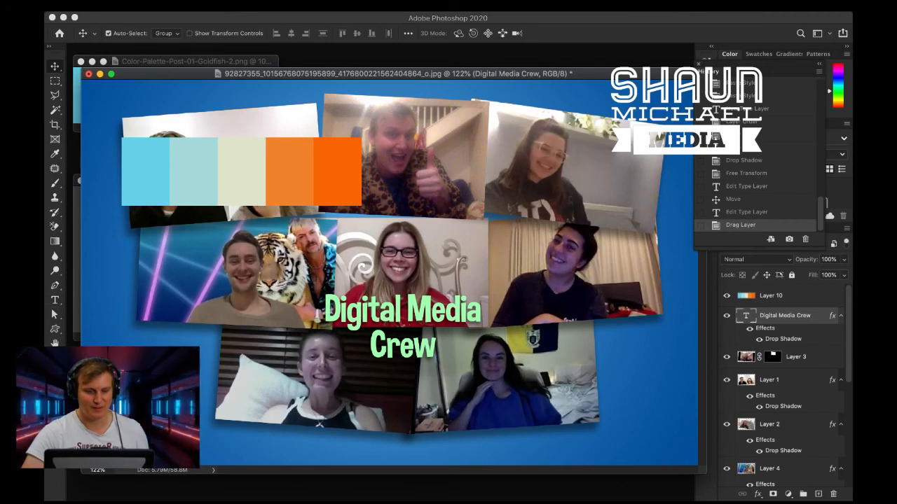
pyautogui.press('t')
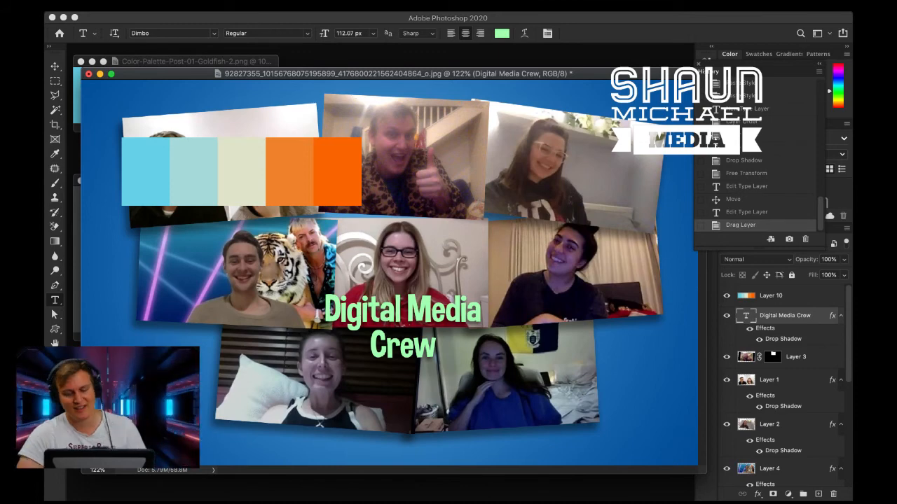
pyautogui.doubleClick(362, 310)
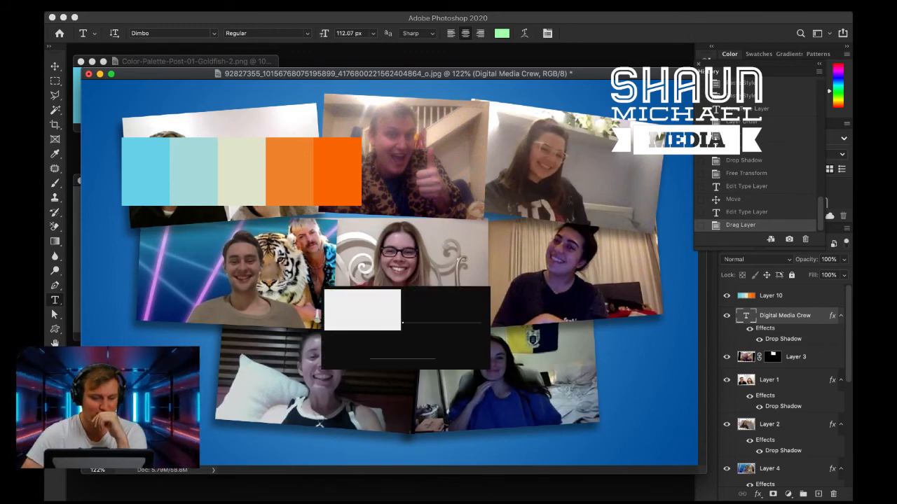
pyautogui.click(502, 33)
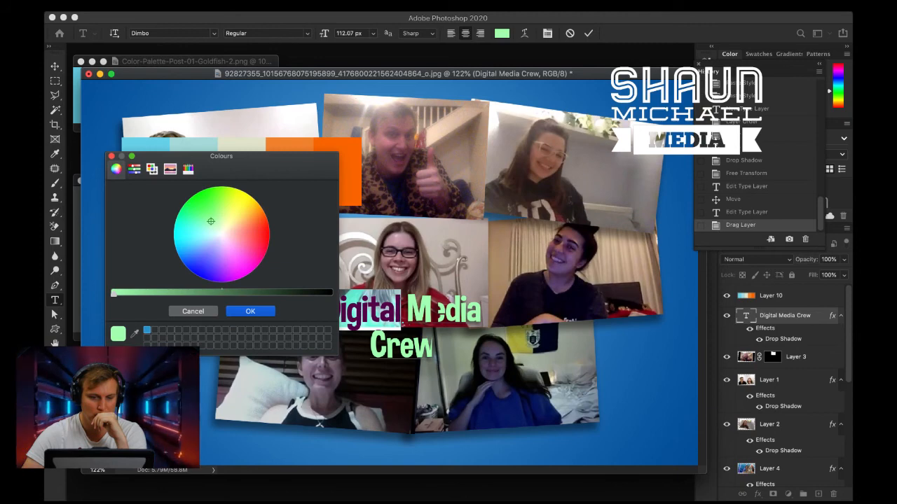
pyautogui.moveTo(224, 155); pyautogui.dragTo(175, 265)
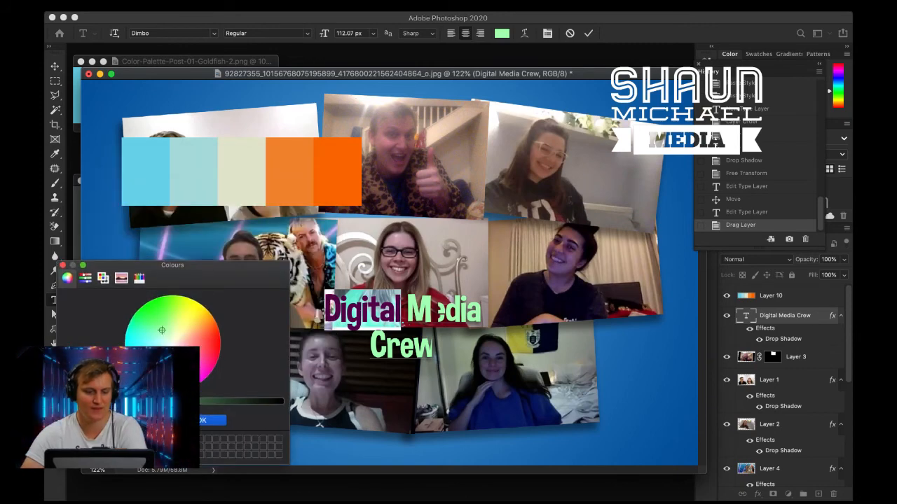
pyautogui.click(70, 400)
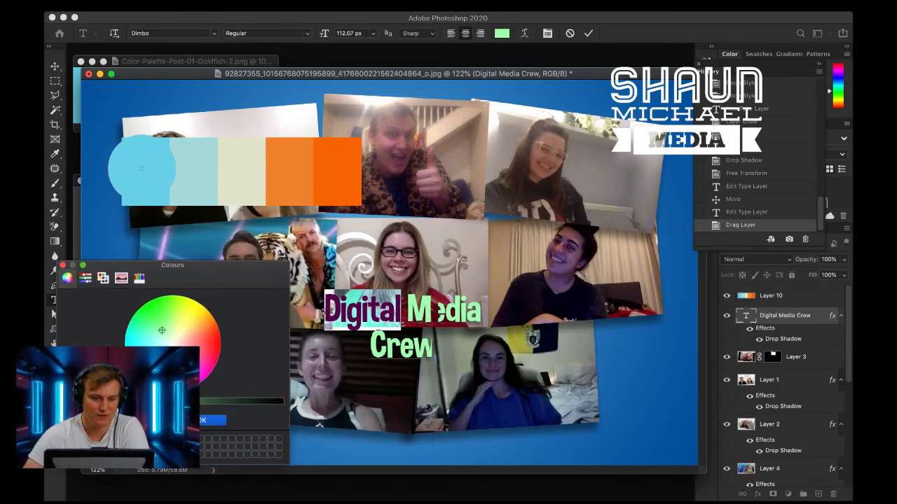
pyautogui.click(142, 168)
pyautogui.press('Return')
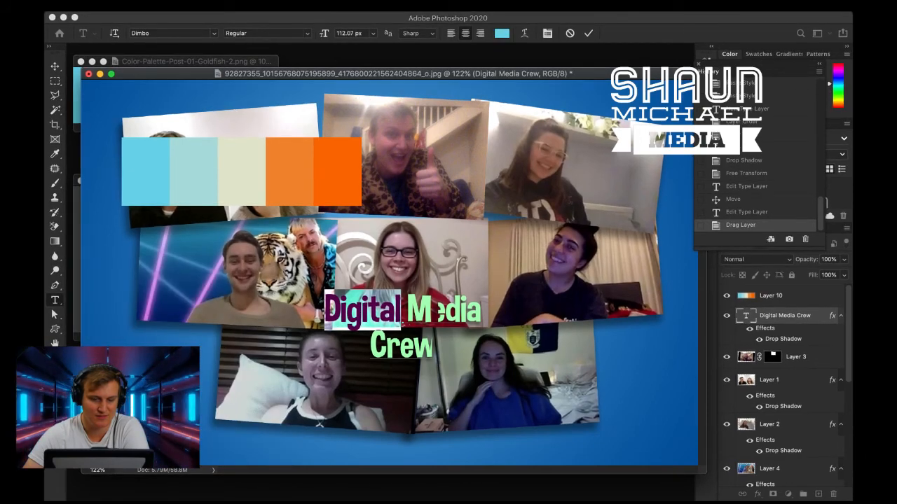
# - Recolour the word "Media" in the title with the cream sampled from the palette's middle swatch
pyautogui.click(403, 309)
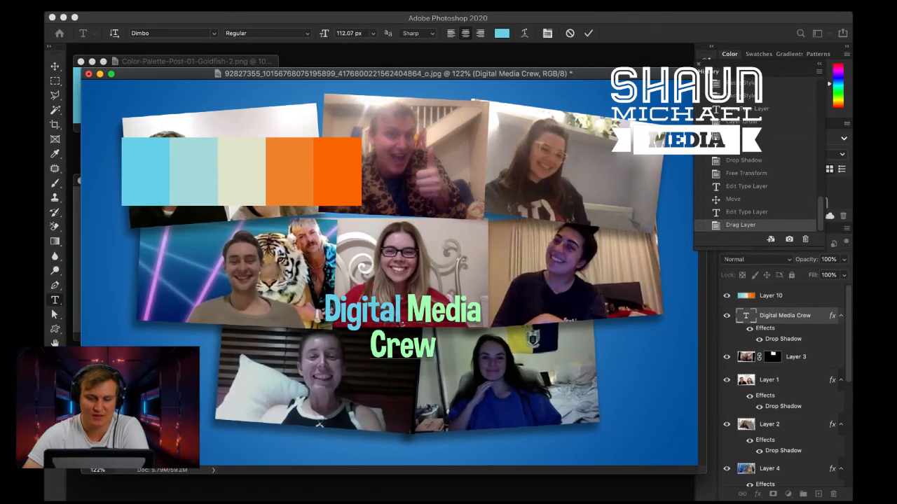
pyautogui.moveTo(407, 310); pyautogui.dragTo(482, 310)
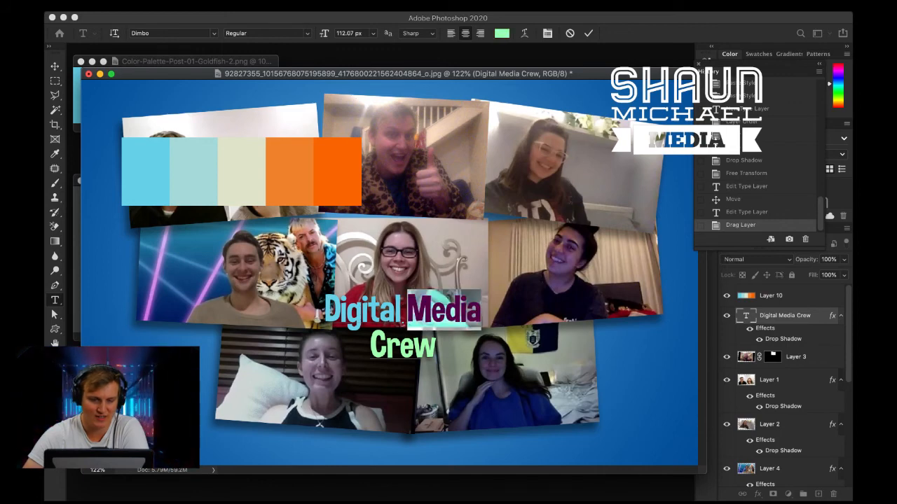
pyautogui.click(501, 33)
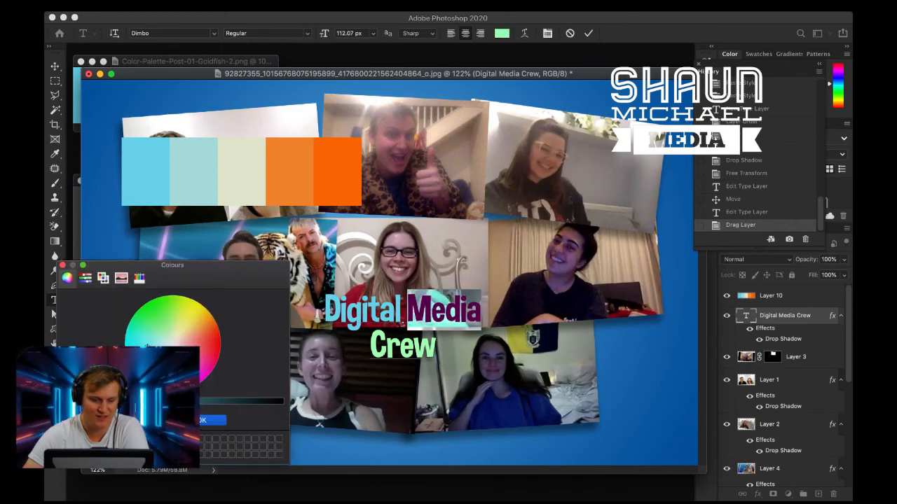
pyautogui.click(87, 441)
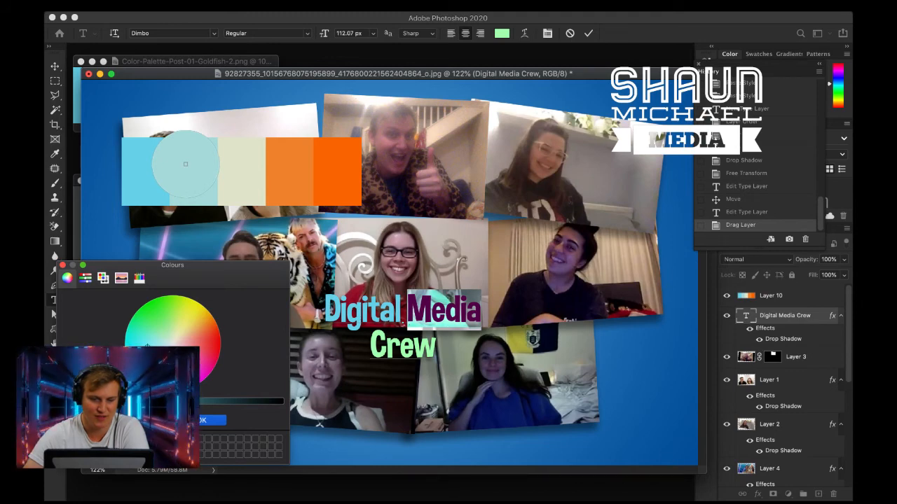
pyautogui.click(238, 165)
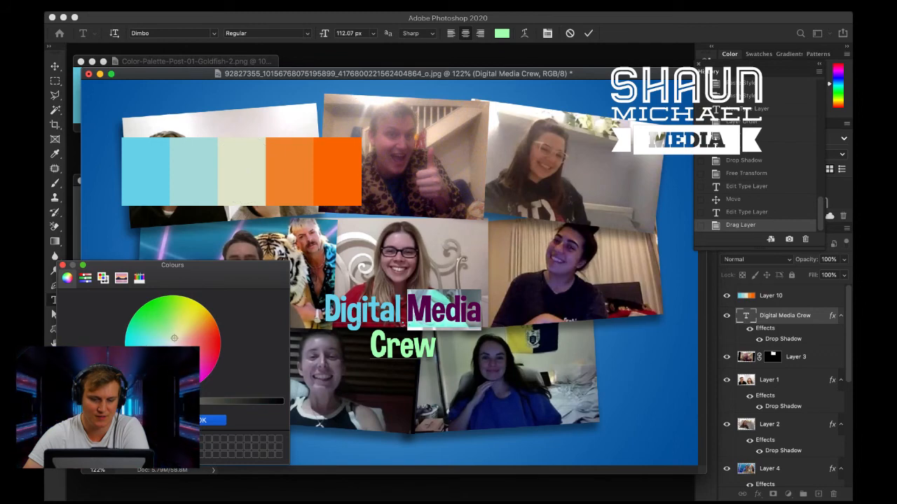
pyautogui.click(213, 420)
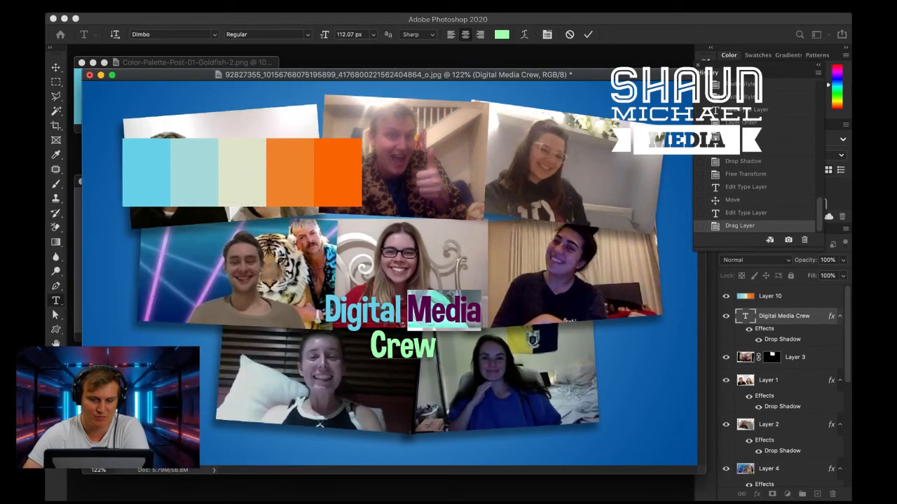
# - Recolour the word "Crew" in the title with the lighter orange sampled from the palette's fourth swatch
pyautogui.press('super+h')
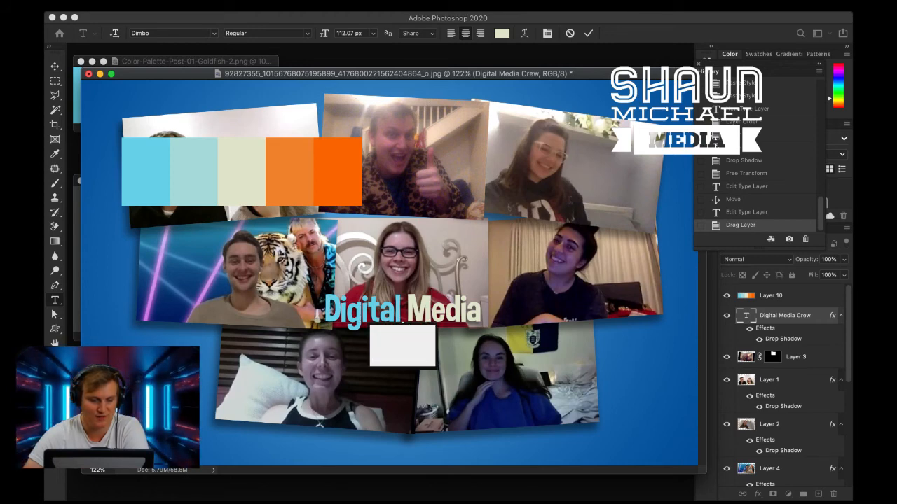
pyautogui.click(502, 33)
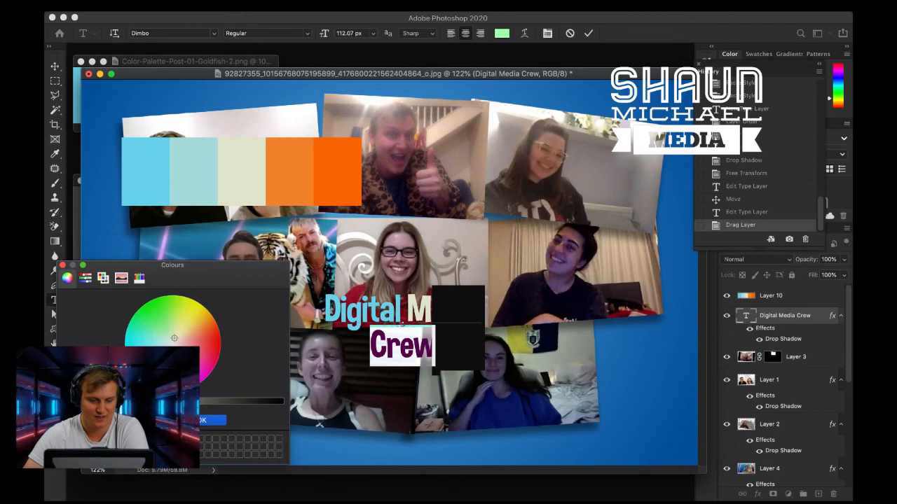
pyautogui.click(100, 447)
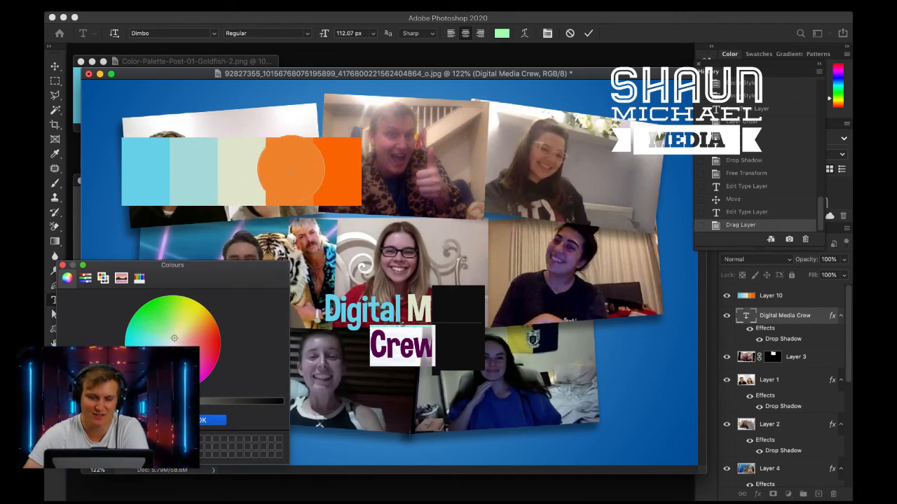
pyautogui.click(310, 170)
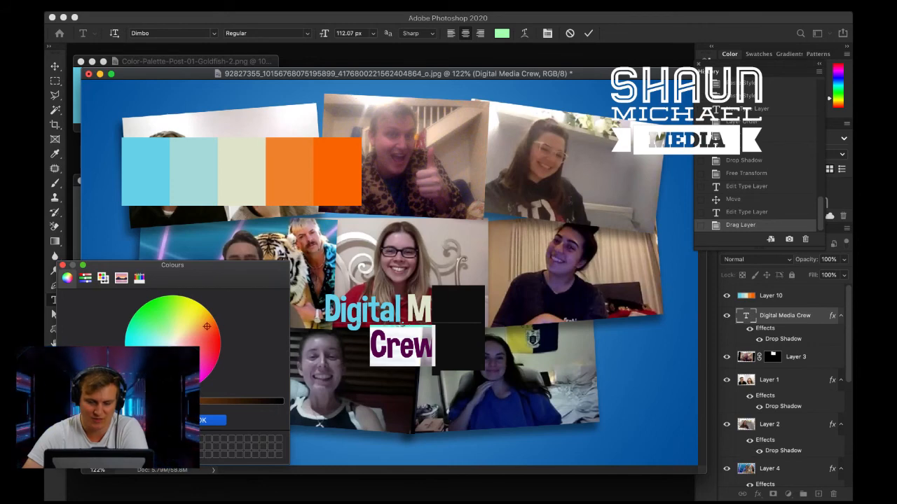
pyautogui.press('Return')
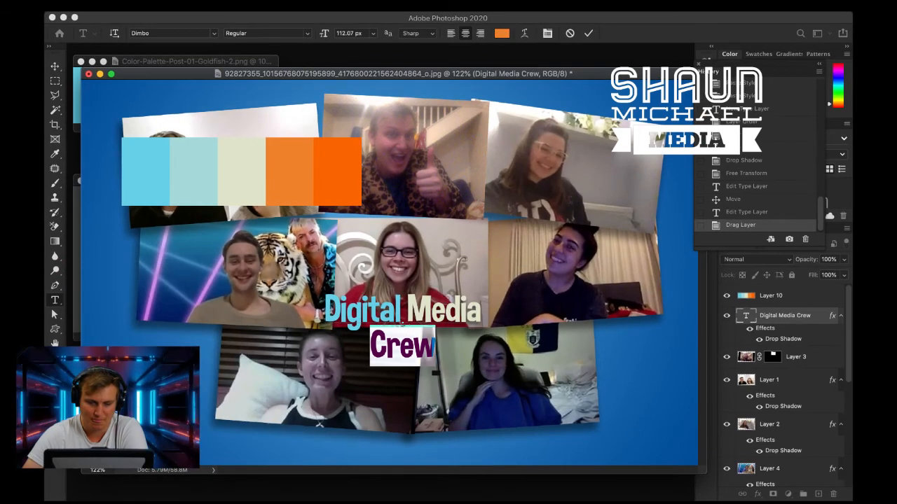
# - Recolour the word "Media" with the pale aqua sampled from the palette's second swatch
pyautogui.click(407, 312)
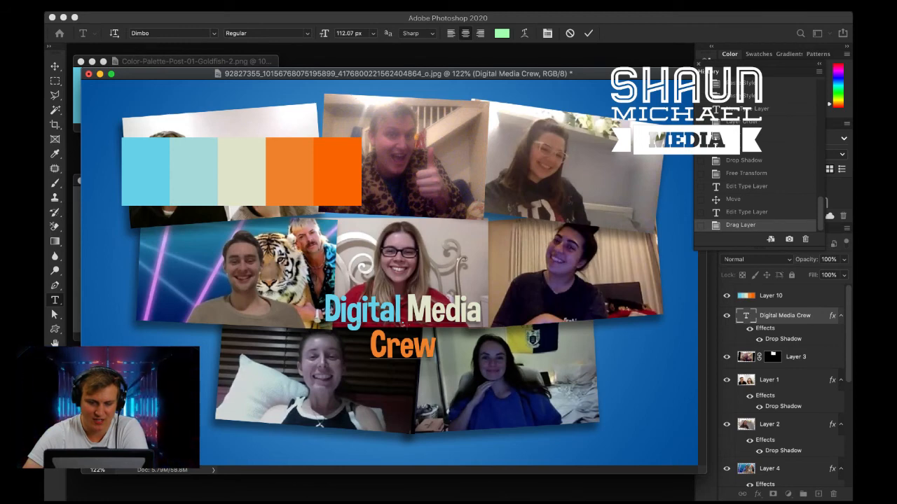
pyautogui.hotkey('shift', 'Right')
pyautogui.moveTo(430, 311); pyautogui.dragTo(481, 312)
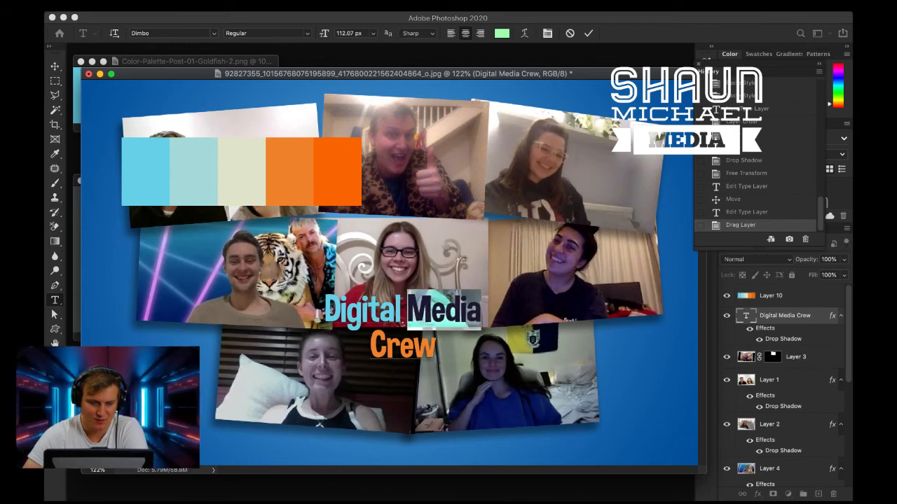
pyautogui.click(501, 33)
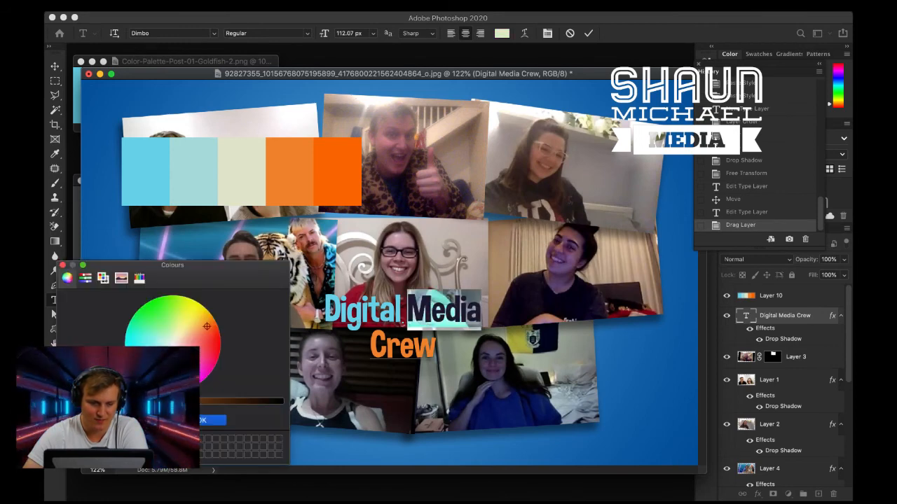
pyautogui.click(90, 448)
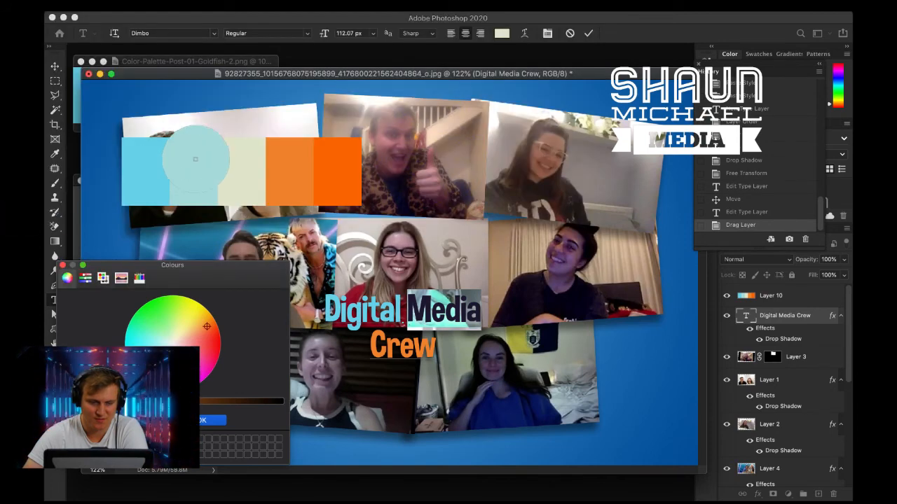
pyautogui.click(187, 160)
pyautogui.press('Return')
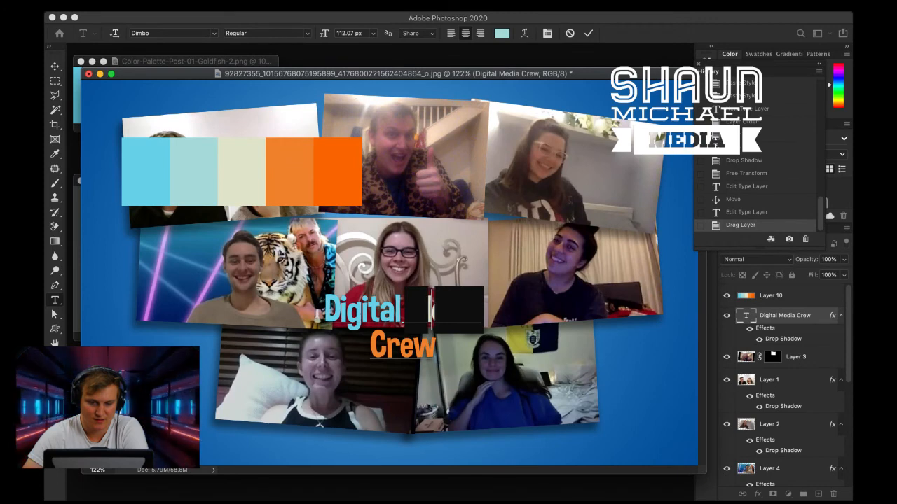
# - Recolour the word "Crew" in the title with a pale aqua sampled from the colour palette
pyautogui.press('super+a')
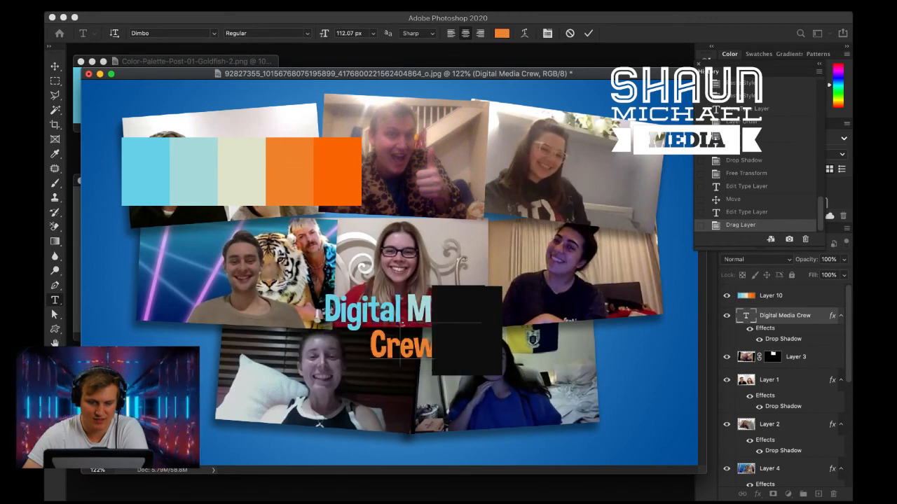
pyautogui.moveTo(400, 345); pyautogui.dragTo(433, 344)
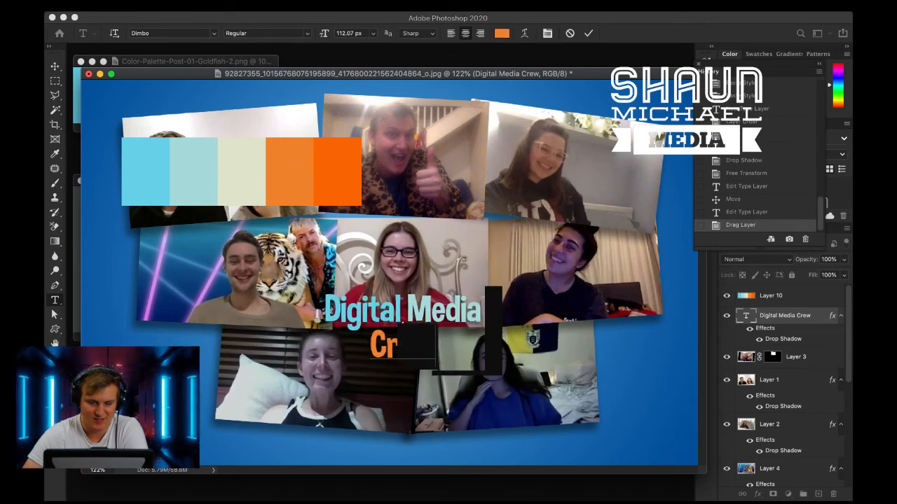
pyautogui.moveTo(326, 310); pyautogui.dragTo(343, 310)
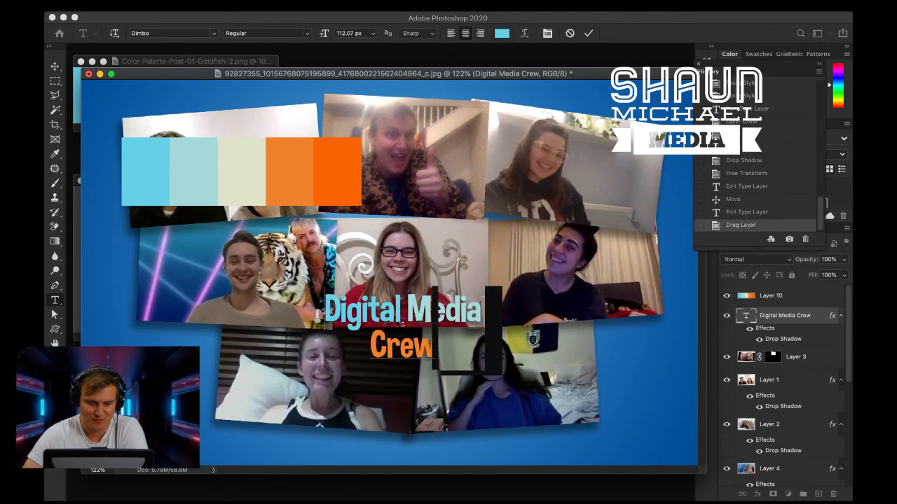
pyautogui.moveTo(435, 346); pyautogui.dragTo(371, 345)
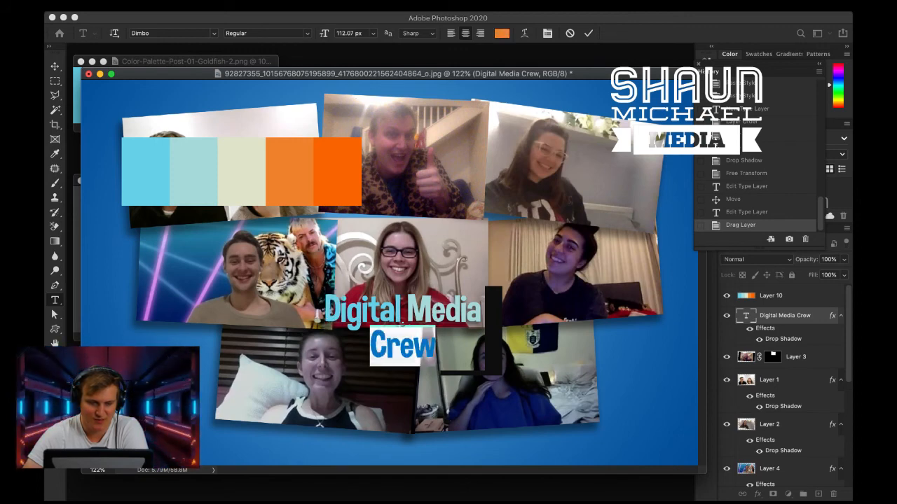
pyautogui.click(502, 33)
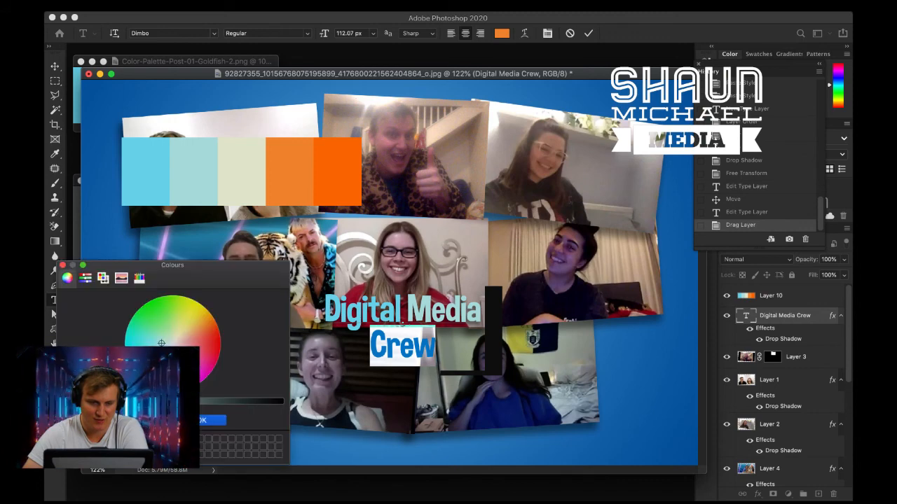
pyautogui.click(97, 447)
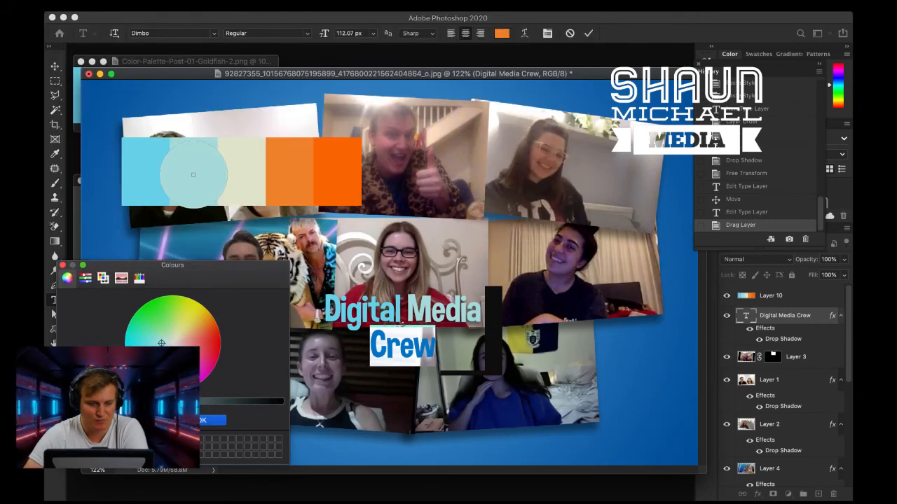
pyautogui.click(192, 170)
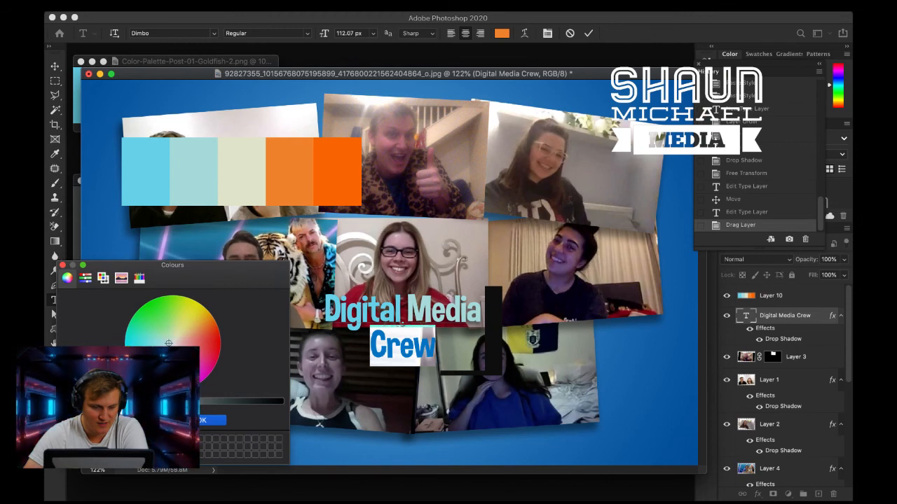
pyautogui.click(202, 420)
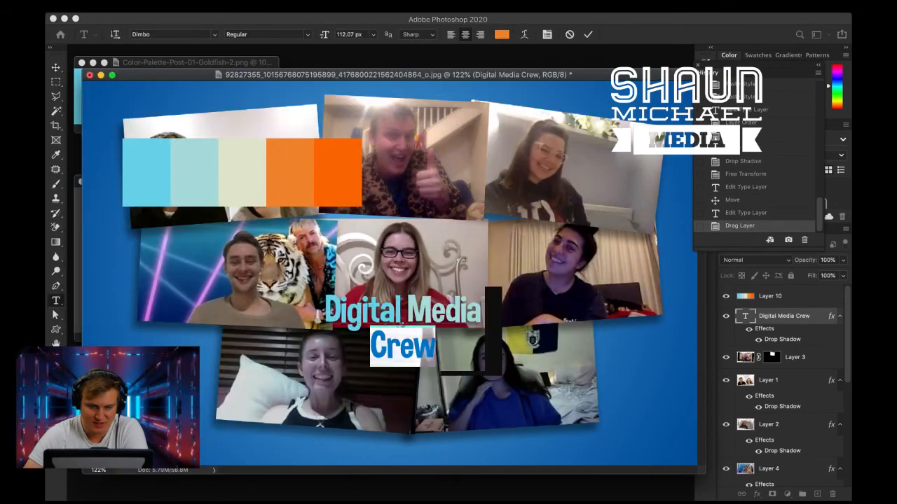
# - Finish editing the title text and hide the colour palette layer, Layer 10
pyautogui.click(414, 345)
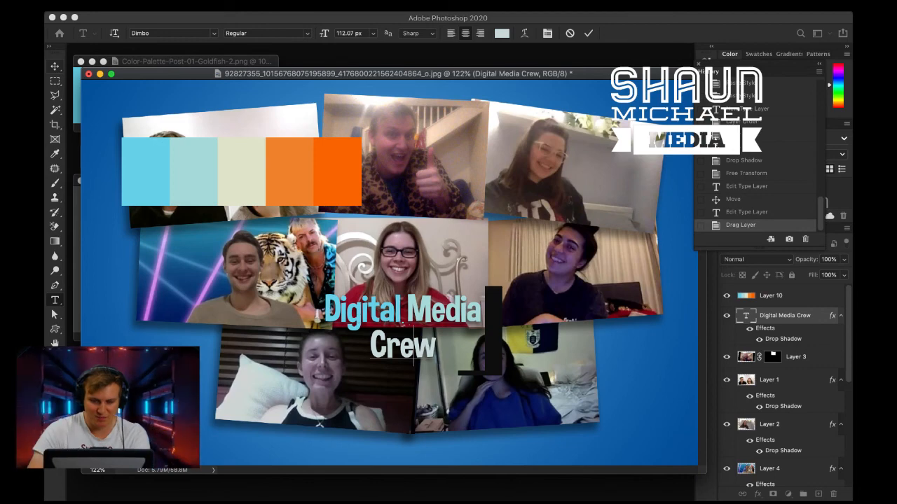
pyautogui.click(54, 66)
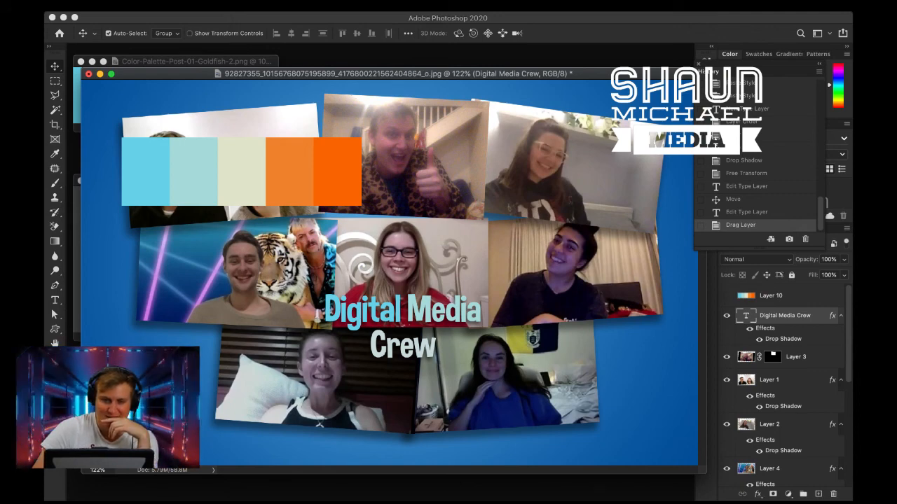
pyautogui.click(727, 295)
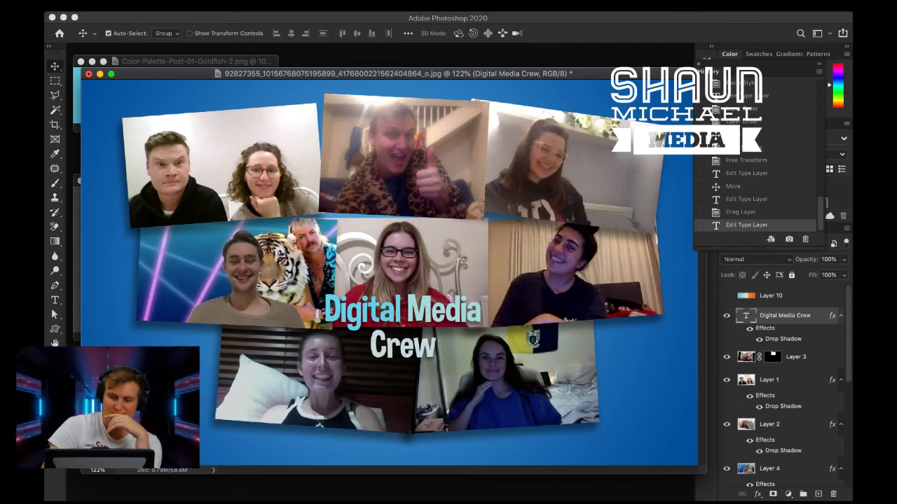
# - Add a white Outer Glow with a size of 51 px to the "Digital Media Crew" text layer
pyautogui.doubleClick(820, 316)
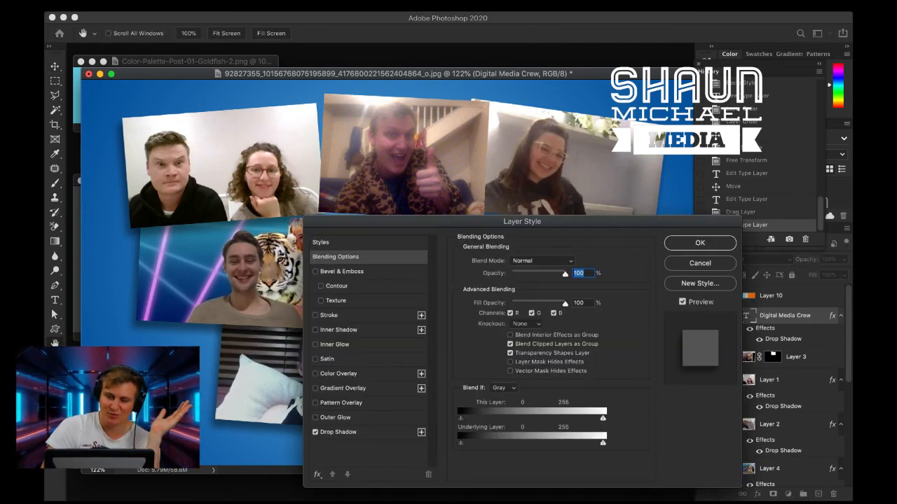
pyautogui.moveTo(522, 221); pyautogui.dragTo(759, 199)
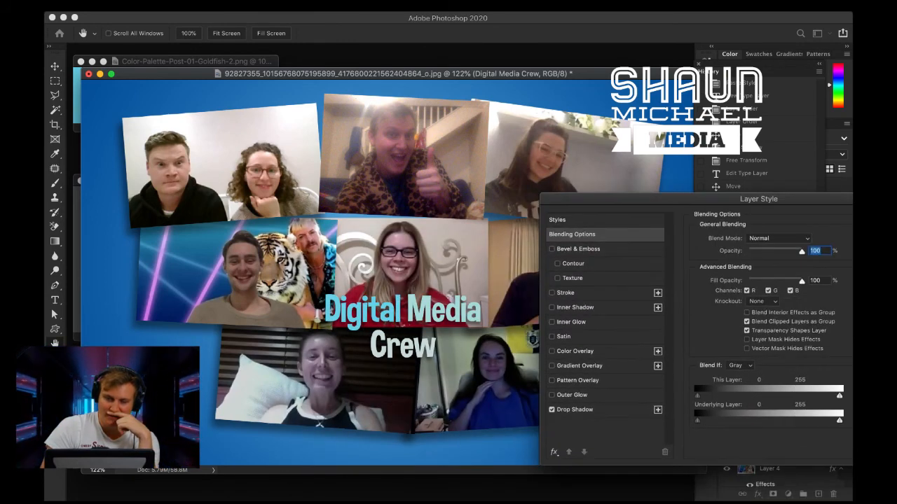
pyautogui.click(572, 395)
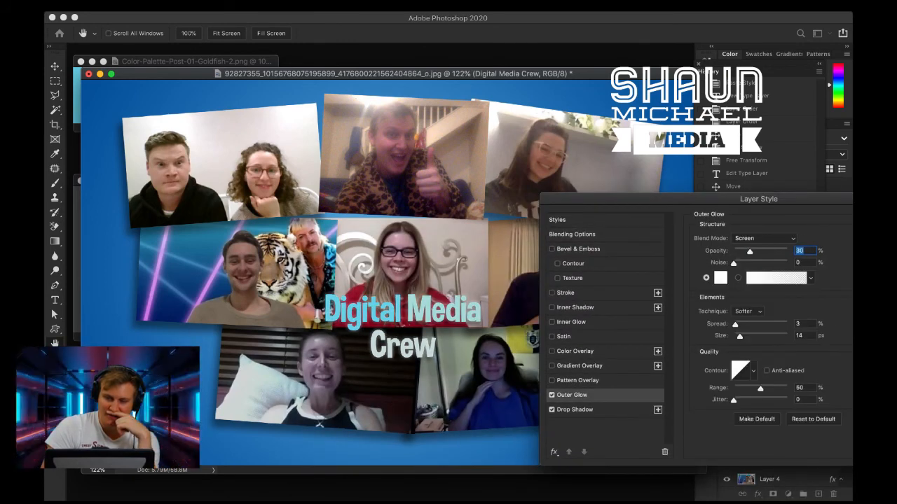
pyautogui.moveTo(739, 337); pyautogui.dragTo(747, 337)
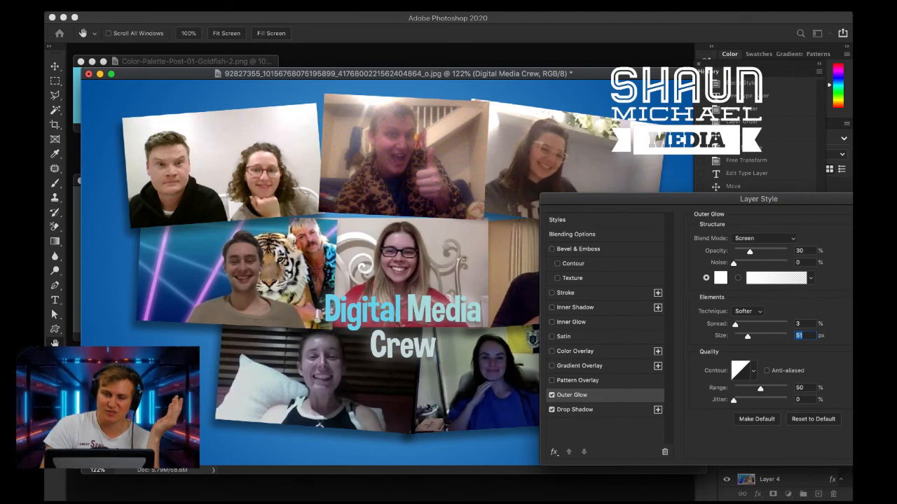
pyautogui.moveTo(743, 199); pyautogui.dragTo(462, 341)
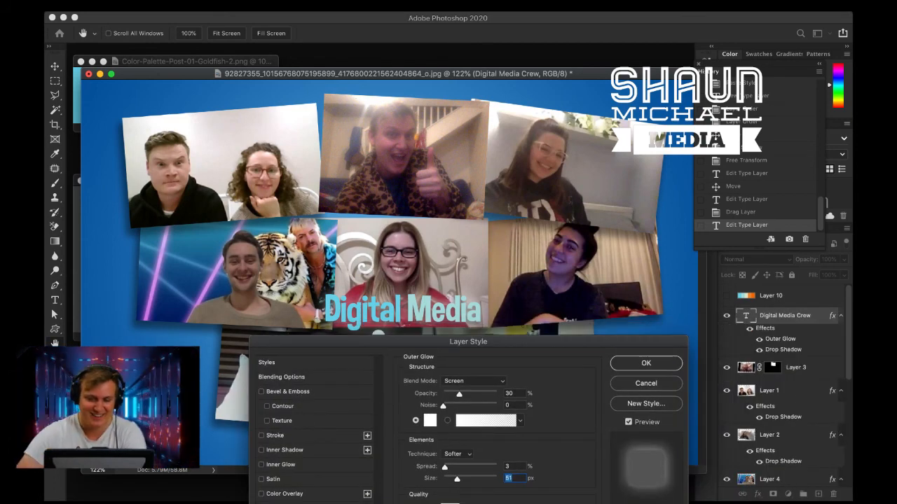
pyautogui.press('Return')
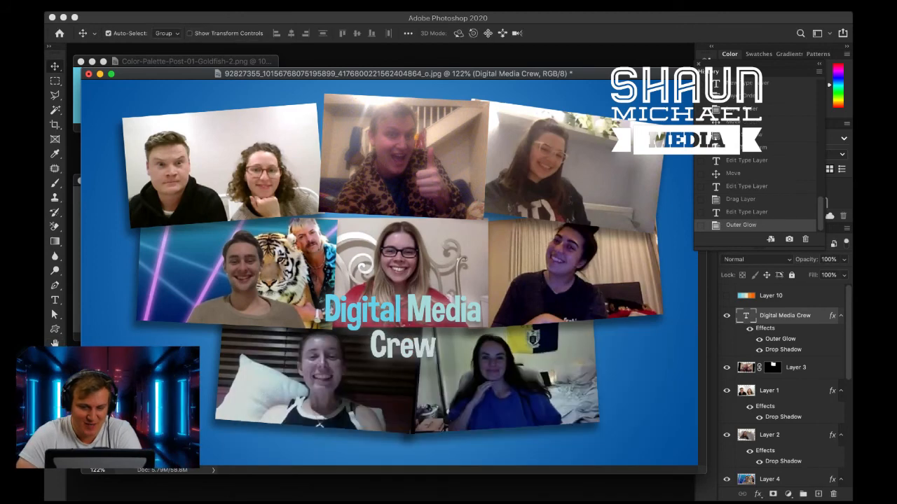